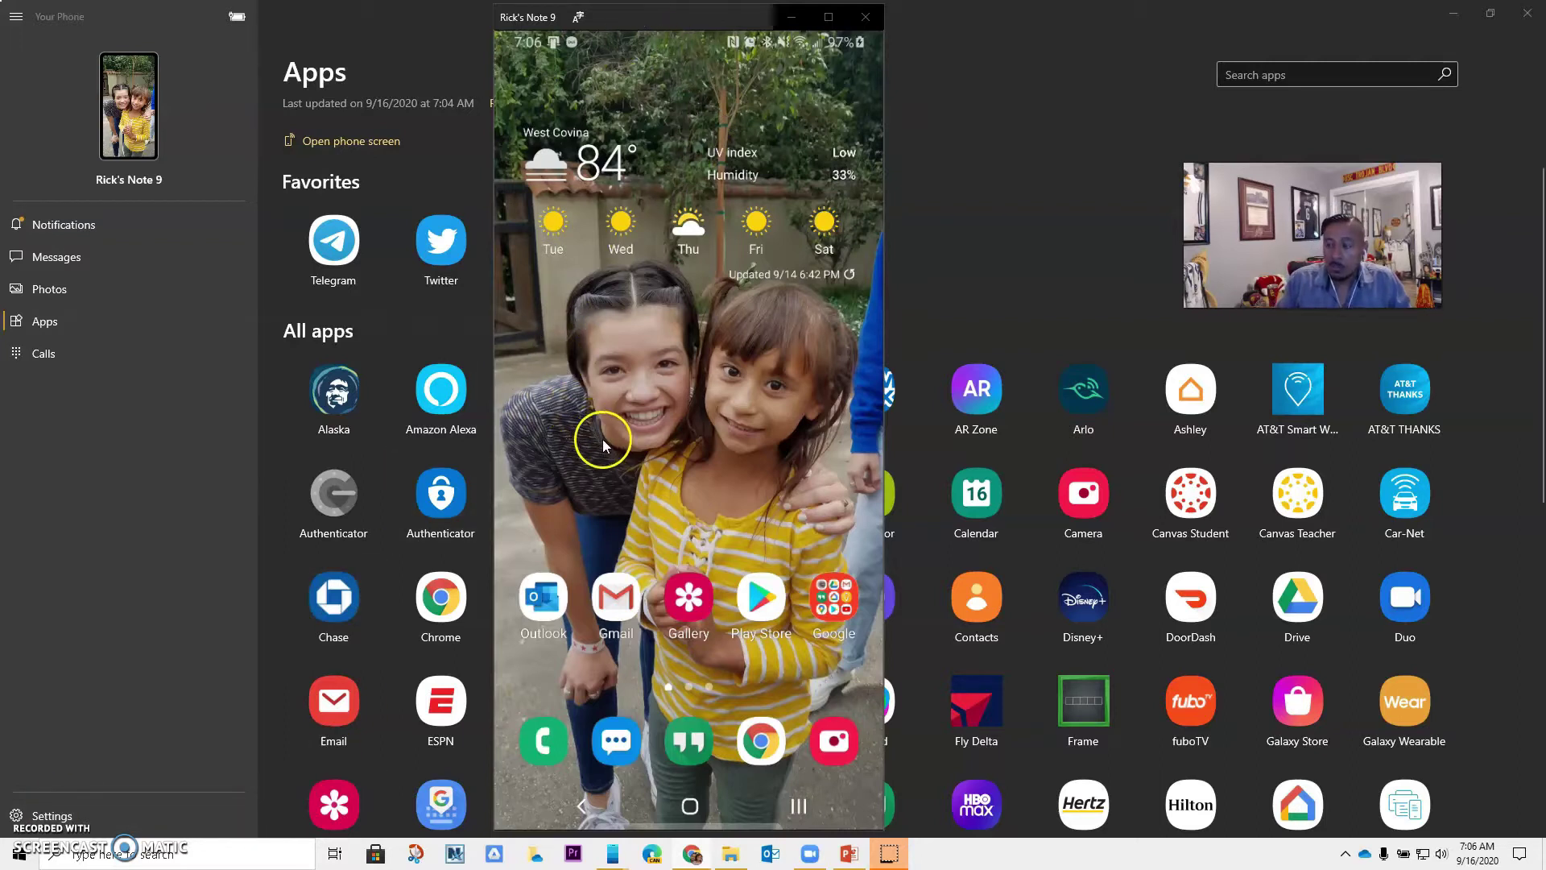
Search the Play Store for 'canvas teacher' and open the Canvas Teacher listing
left_click(758, 607)
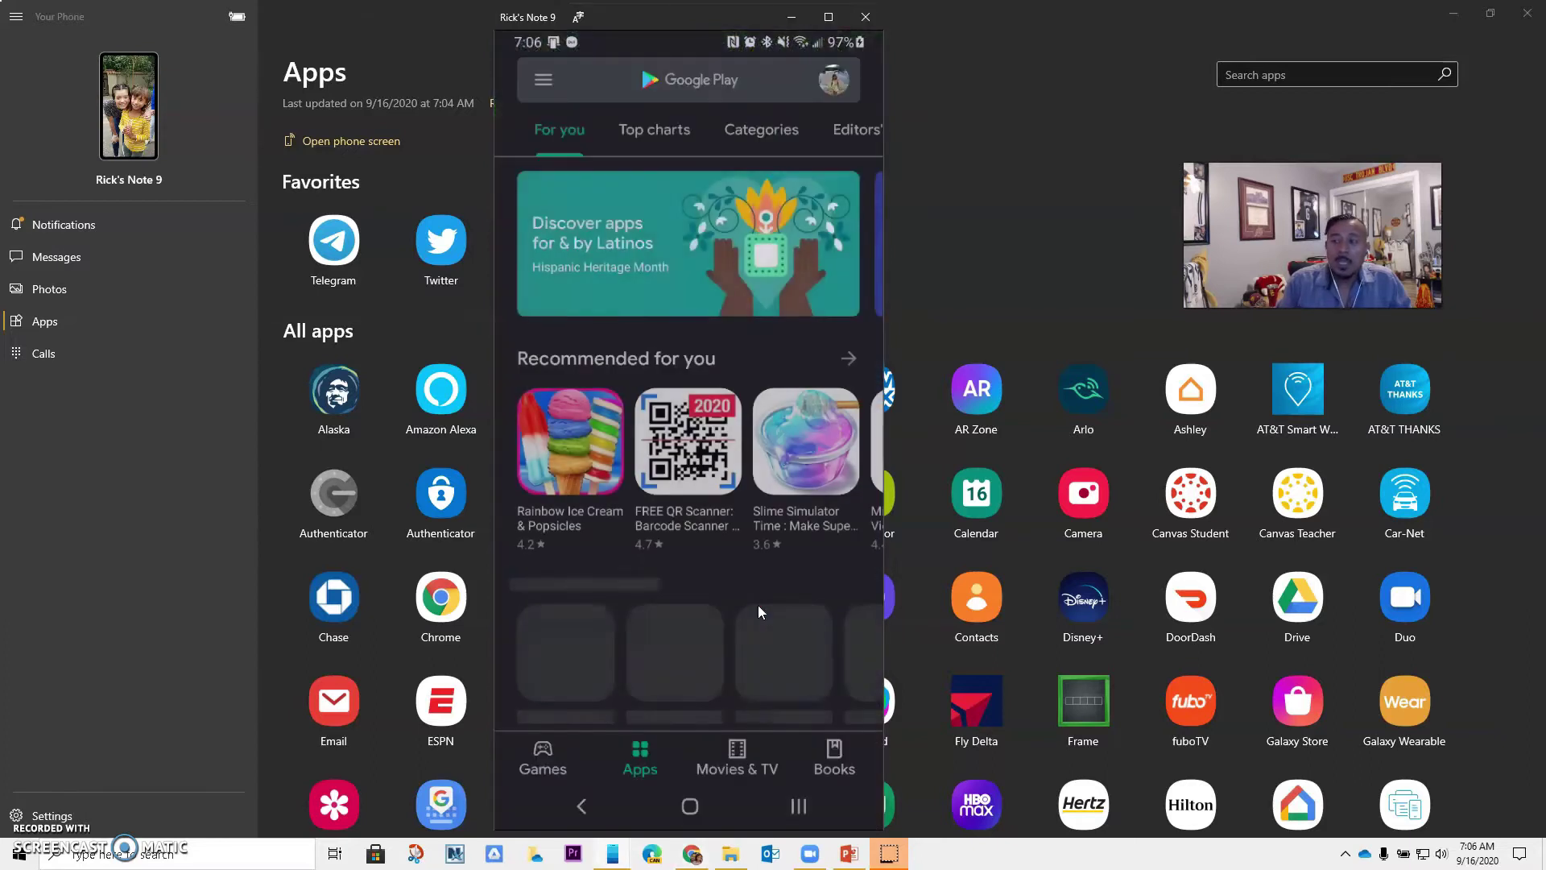
left_click(655, 90)
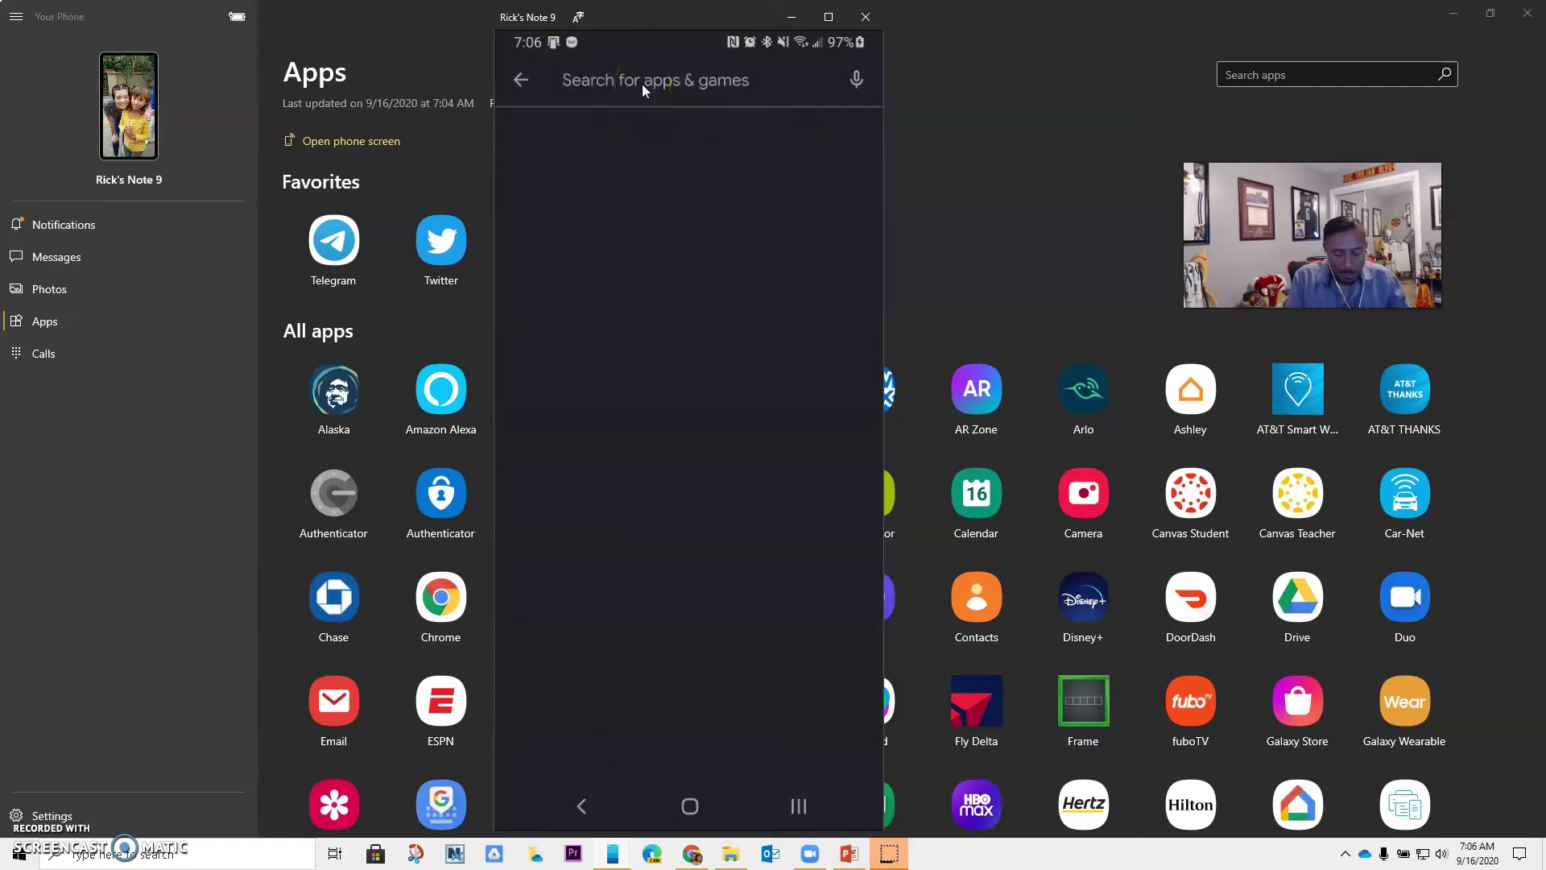
type("can")
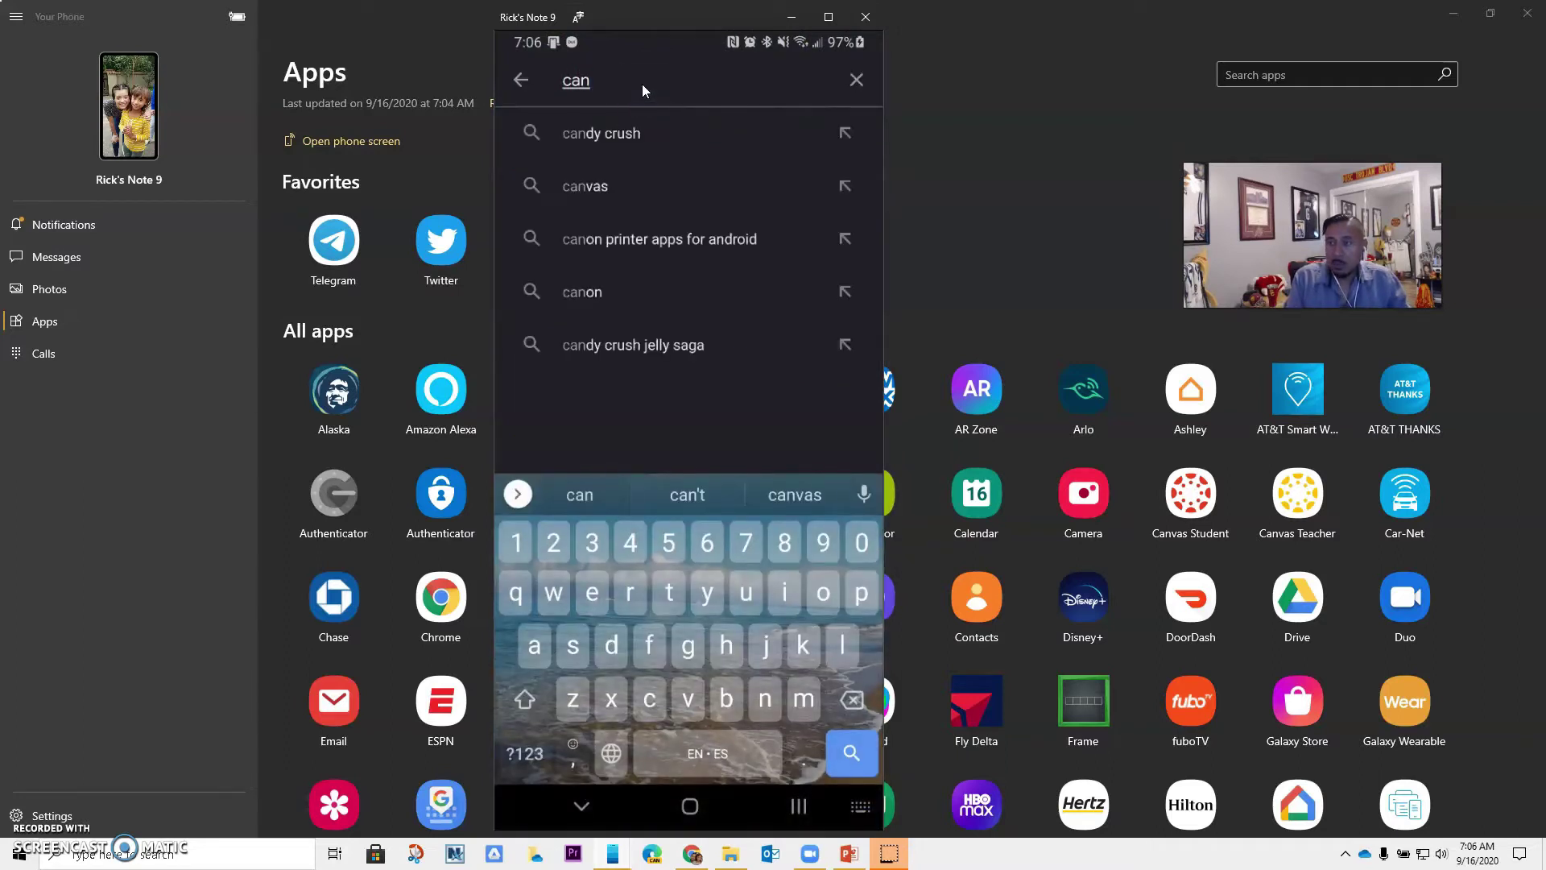
type("vas")
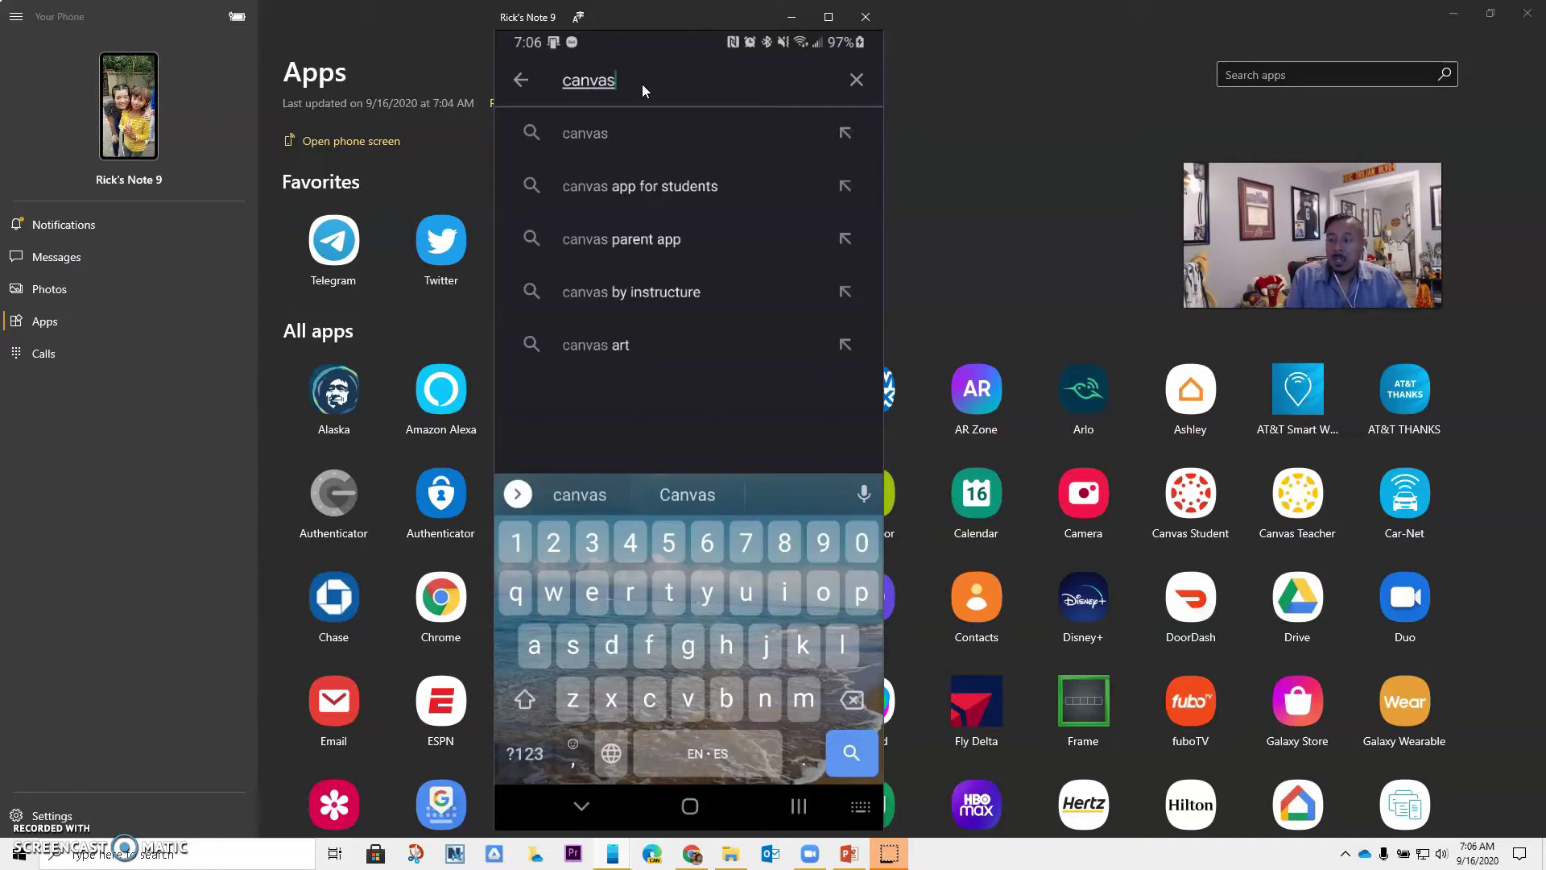
type(" s")
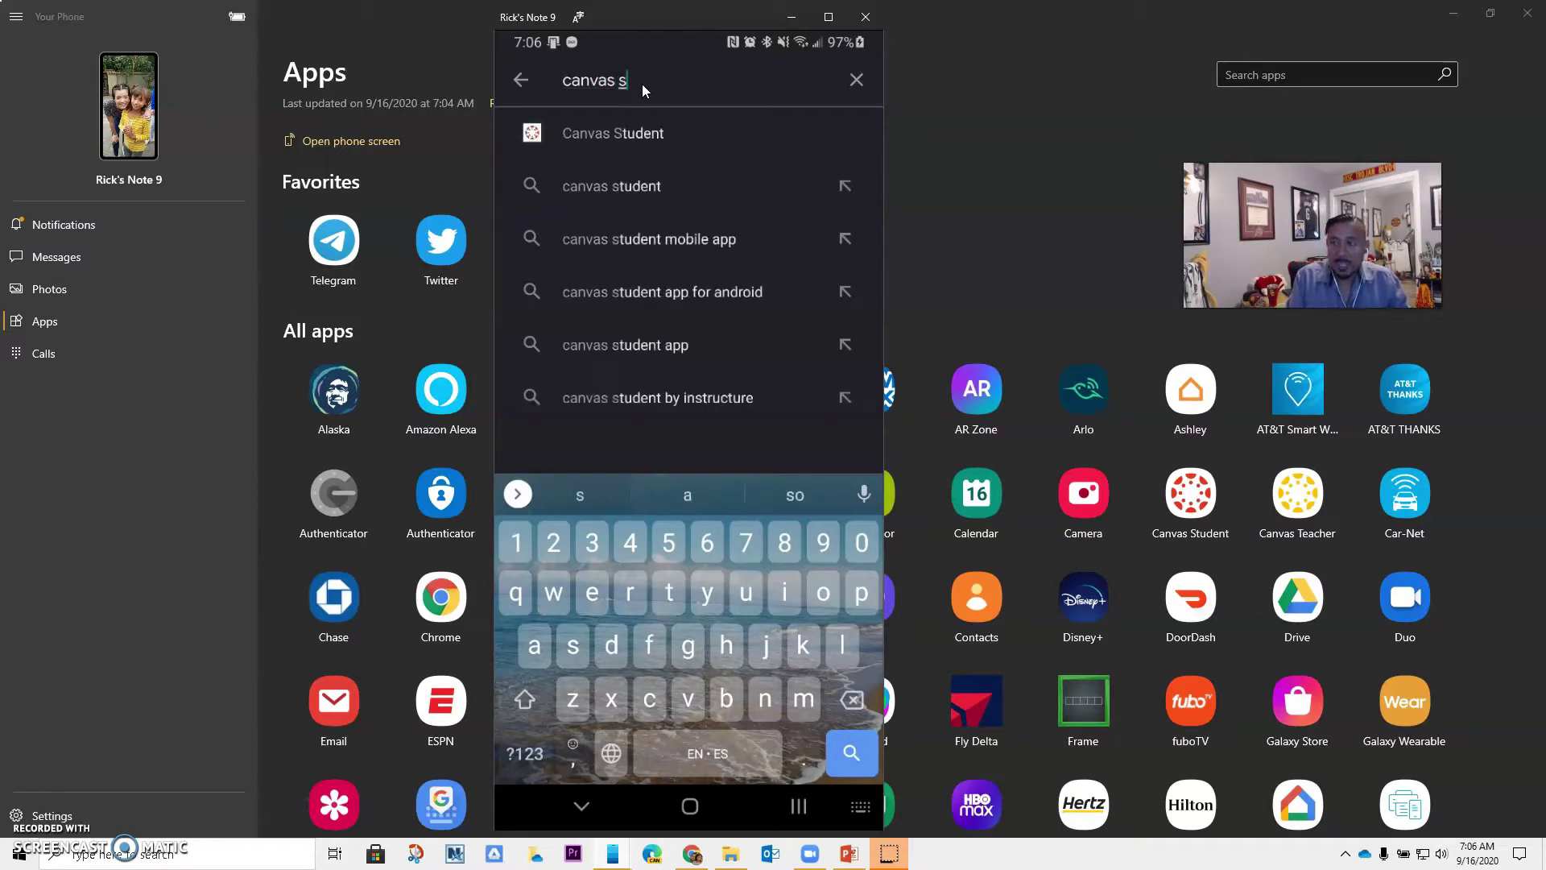
key("BackSpace")
type("teacher")
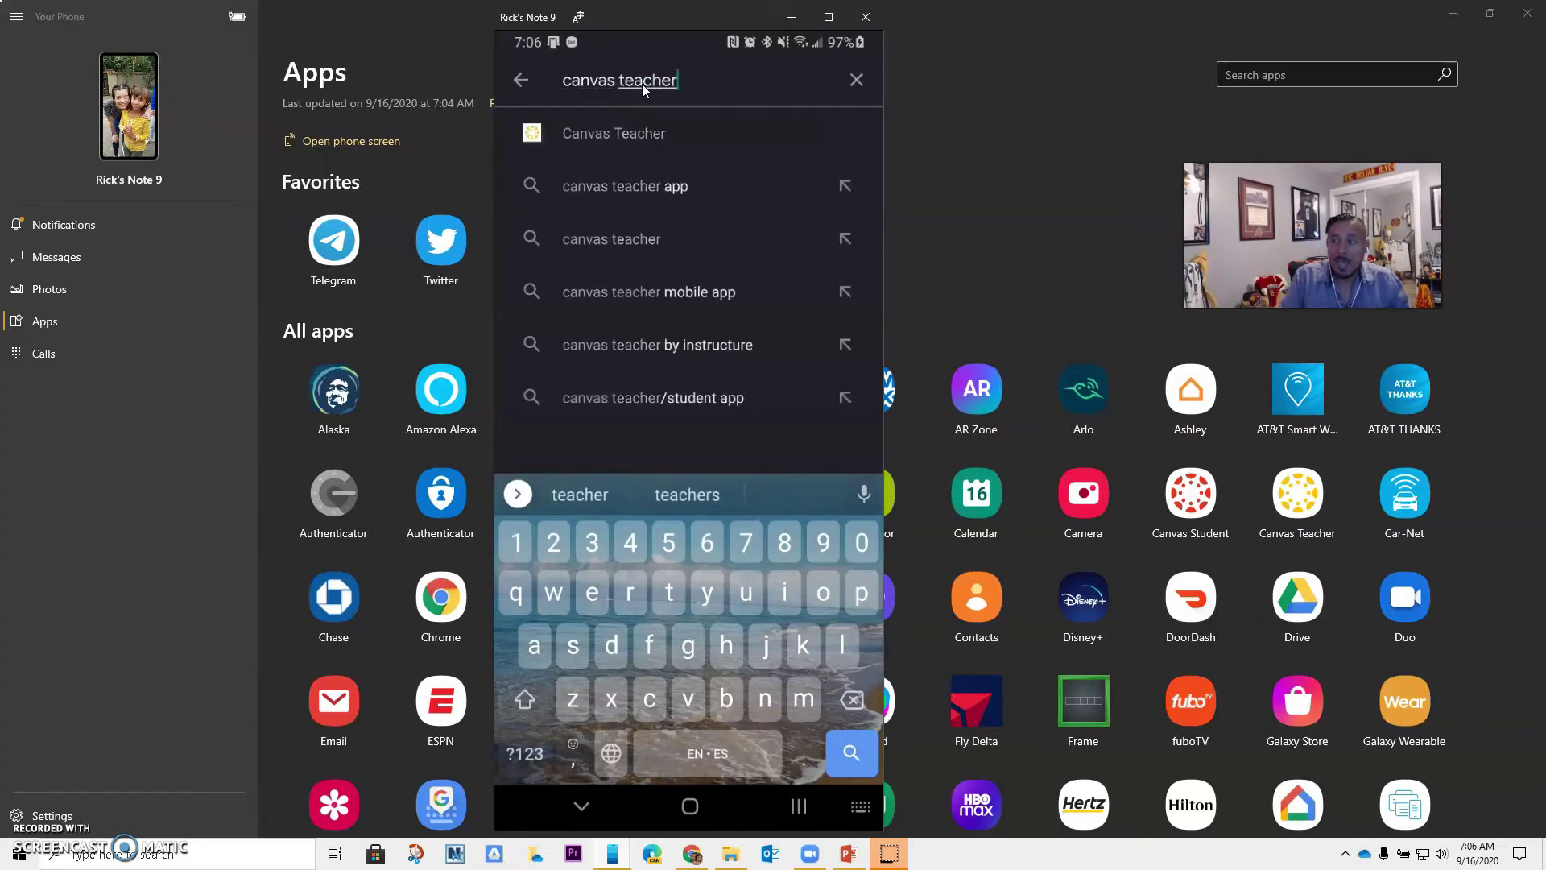
left_click(645, 132)
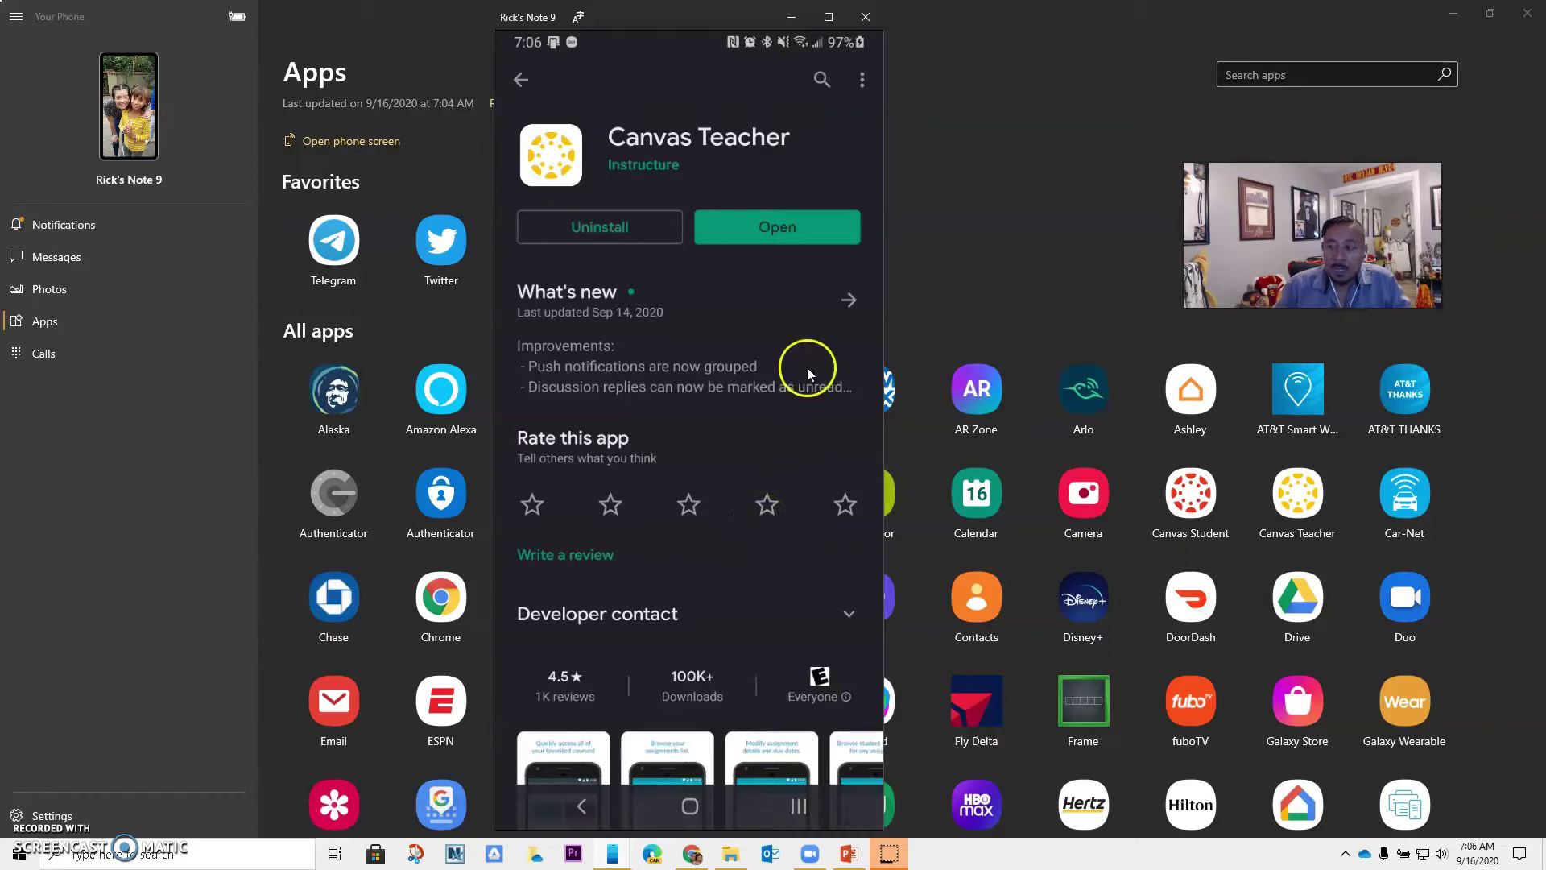
Launch Canvas Teacher from the Tech & Work Stuff folder on the home screen
left_click(690, 806)
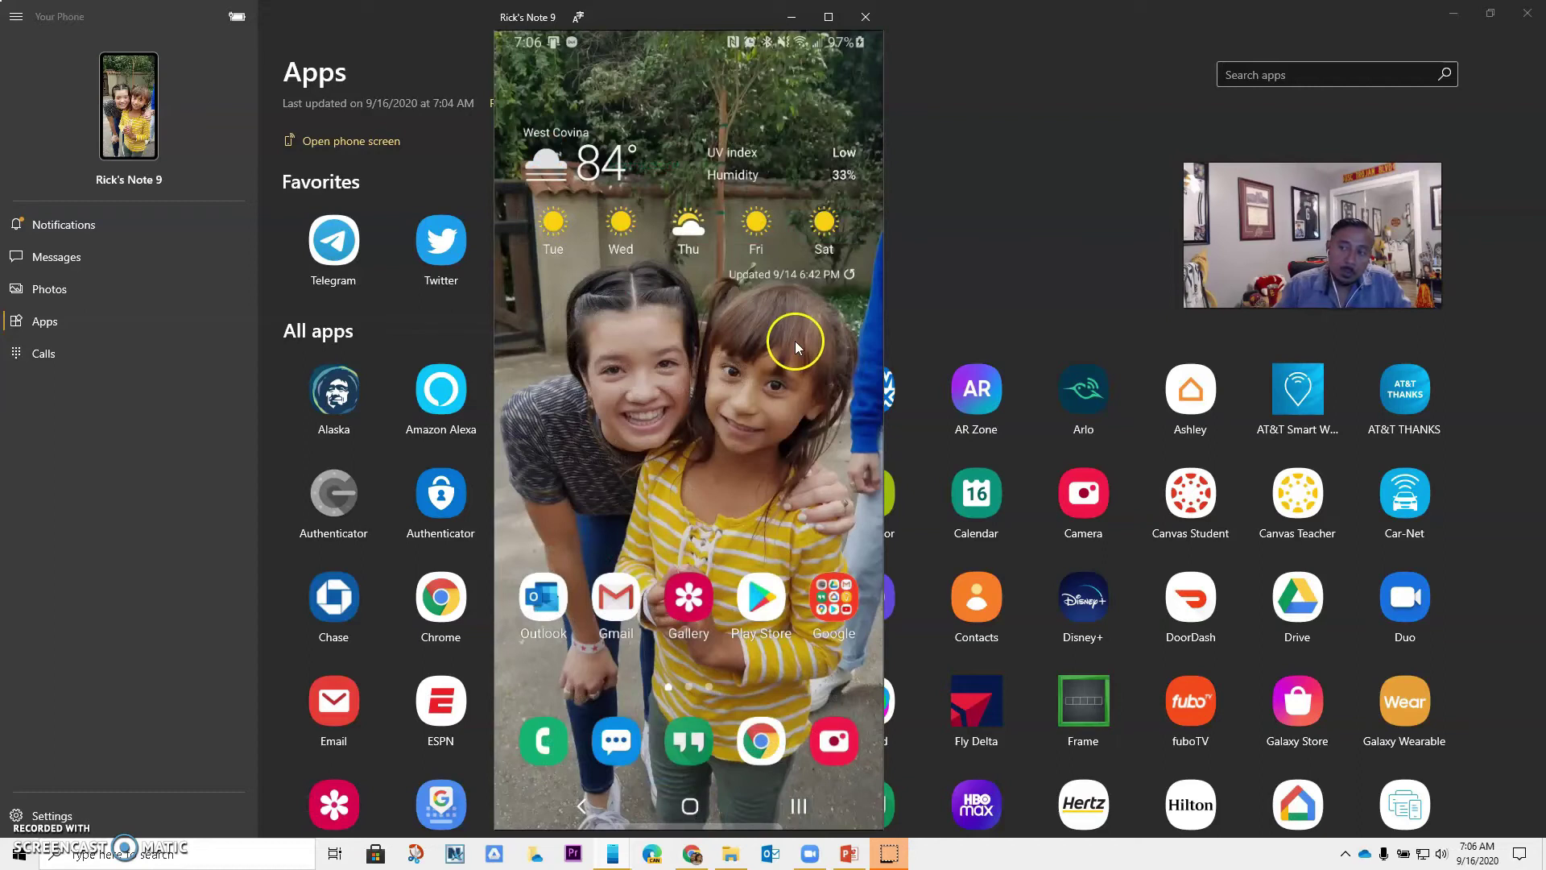
left_click_drag(787, 344, 564, 346)
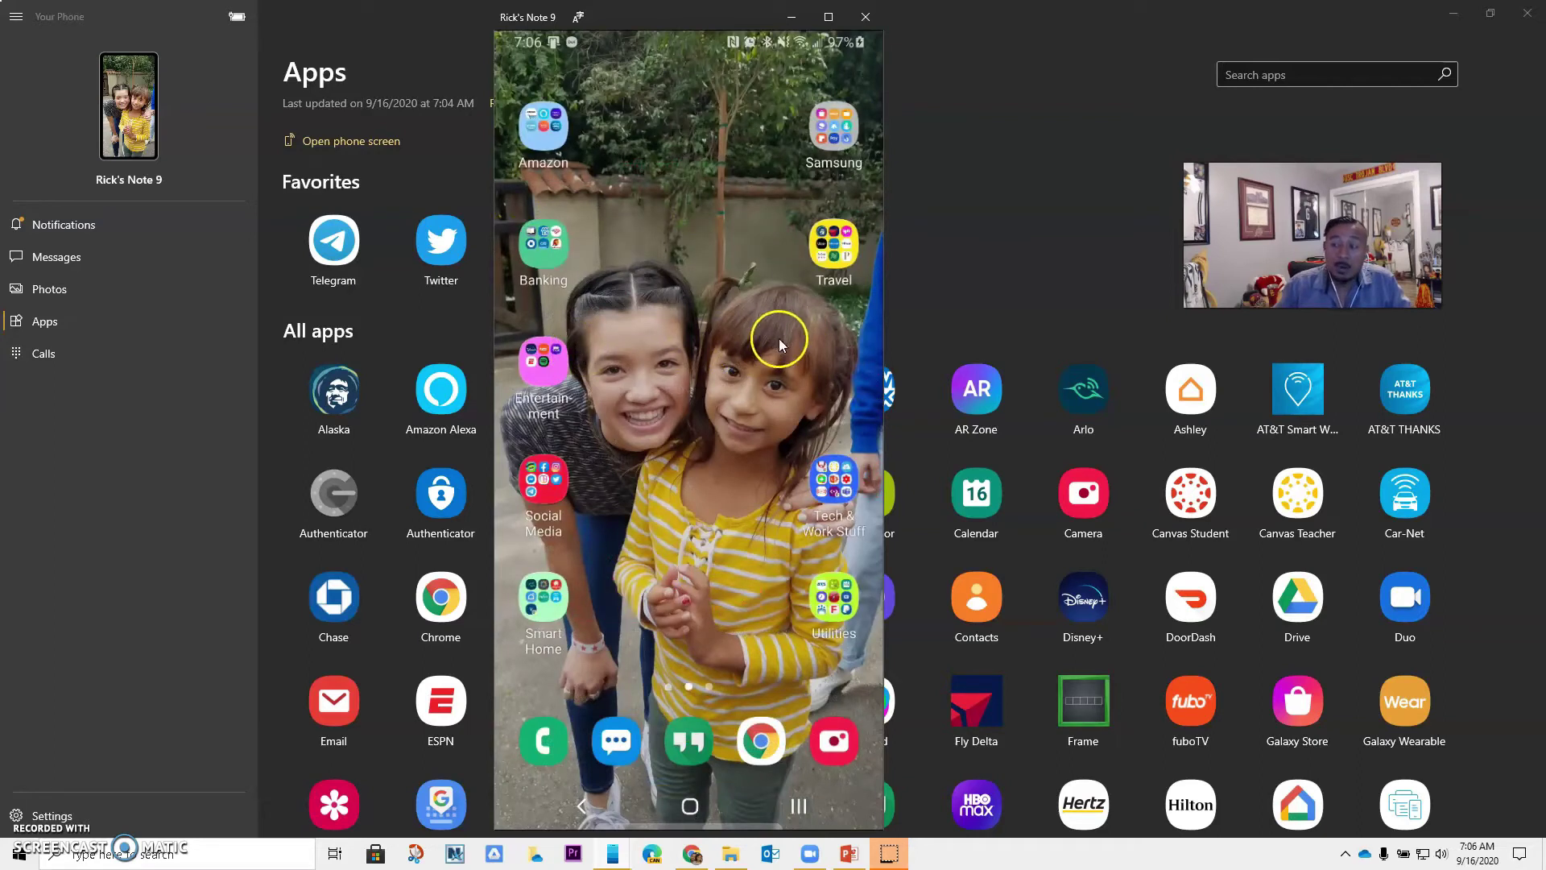
left_click(842, 482)
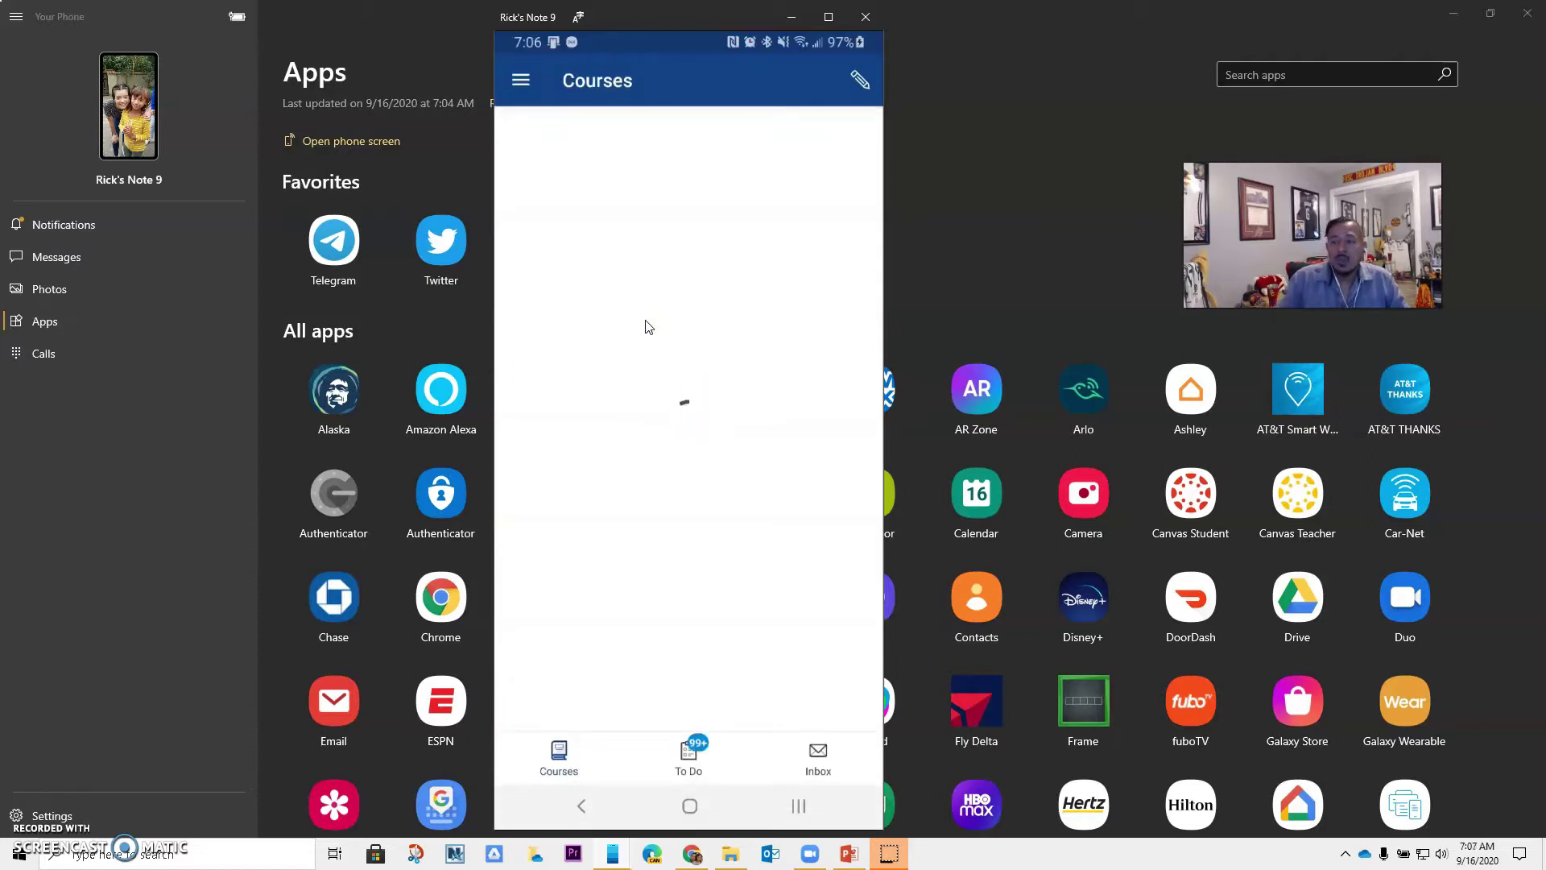
left_click(606, 141)
Log out of the currently signed-in account from the app's menu
left_click(520, 79)
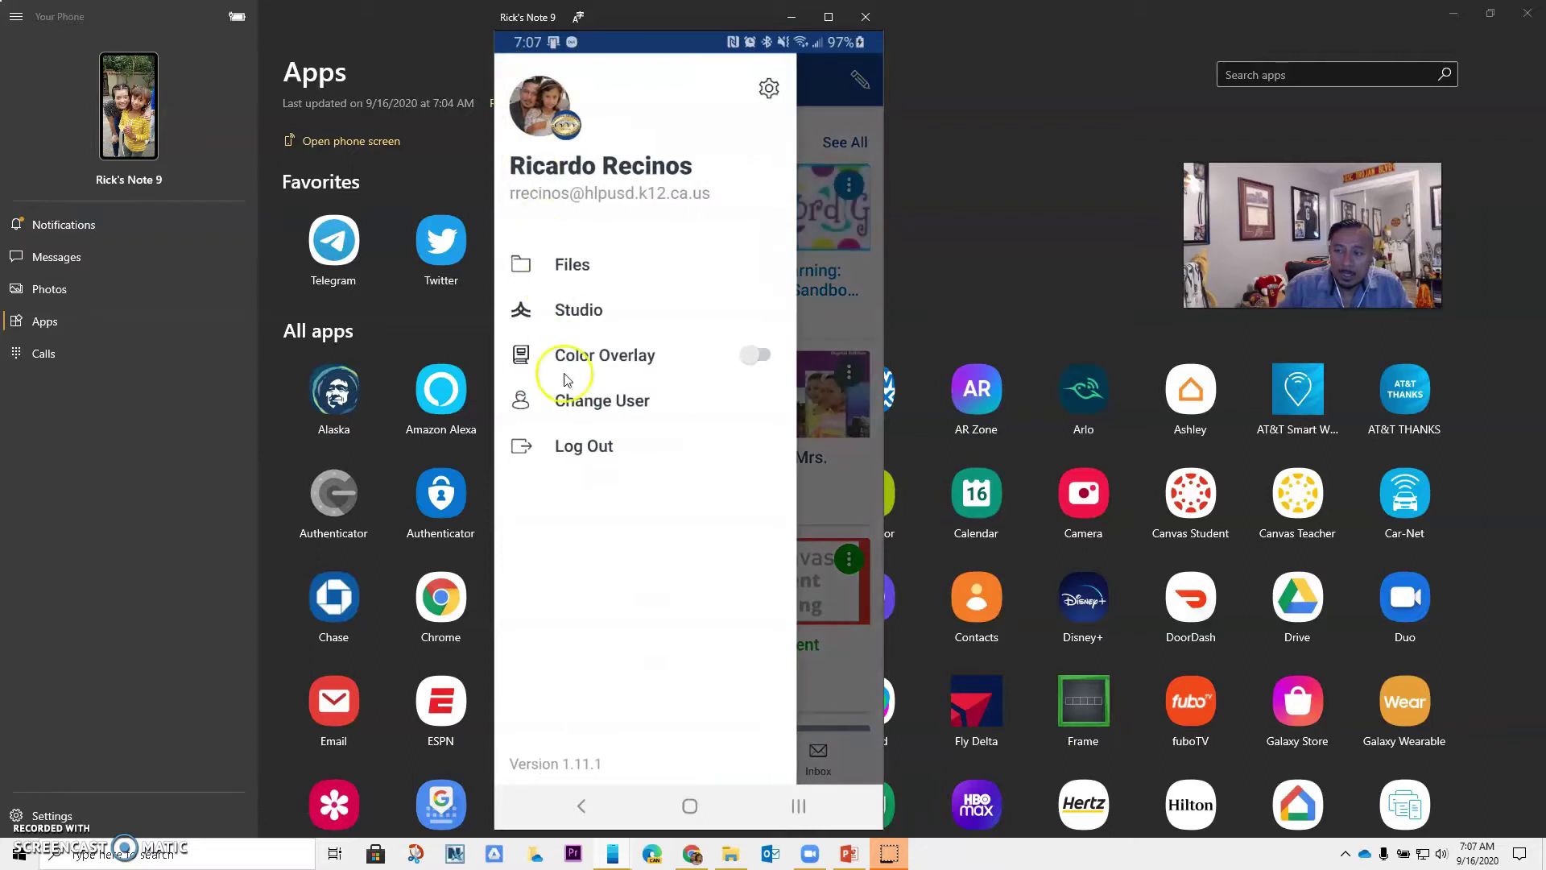
left_click(585, 447)
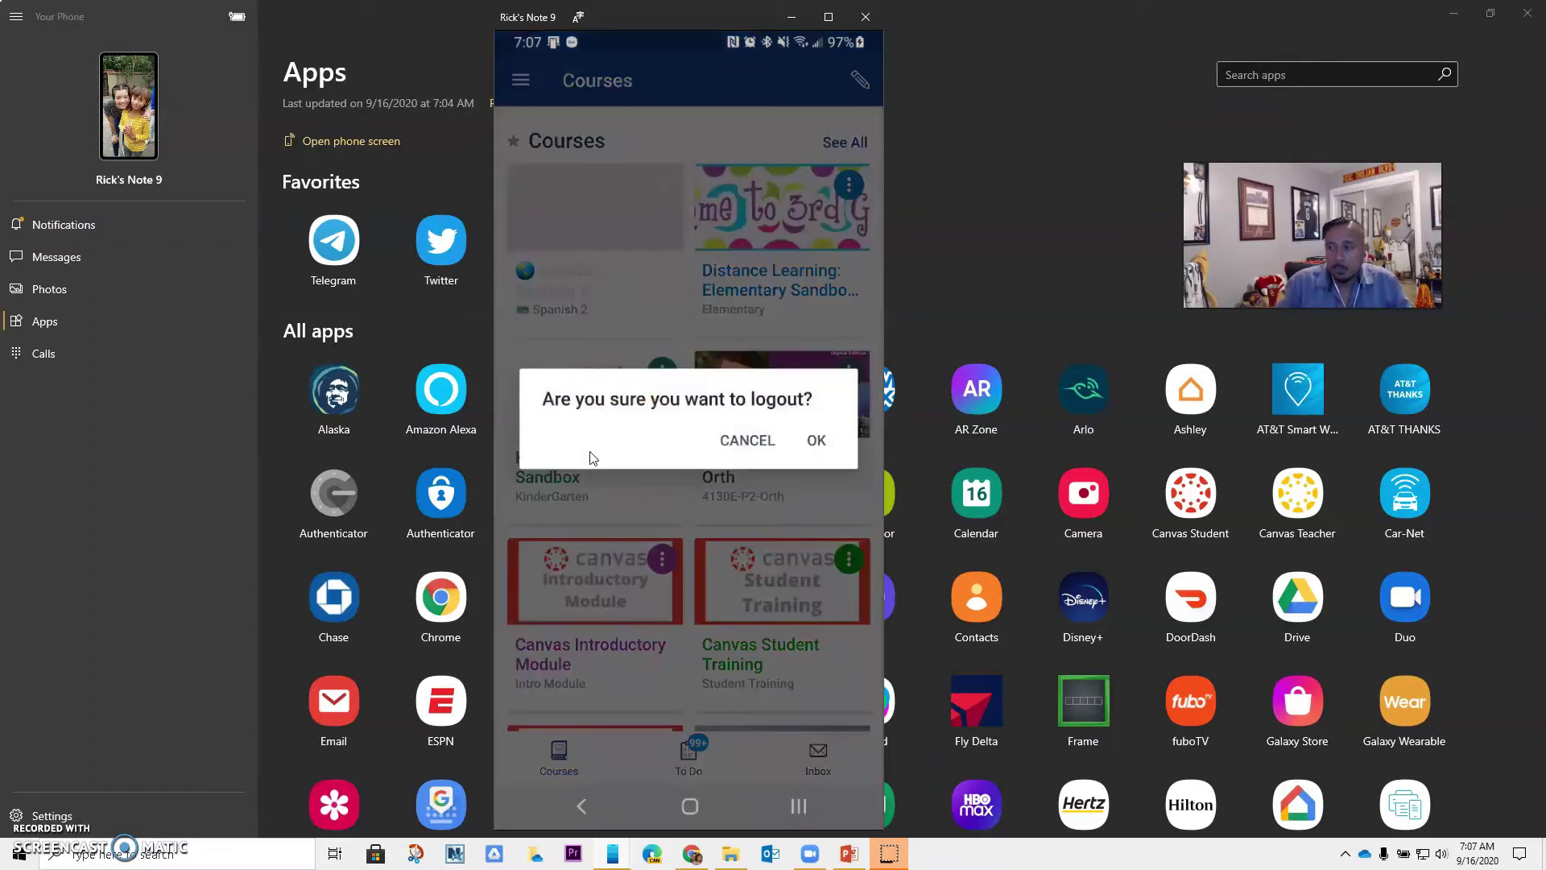
left_click(817, 442)
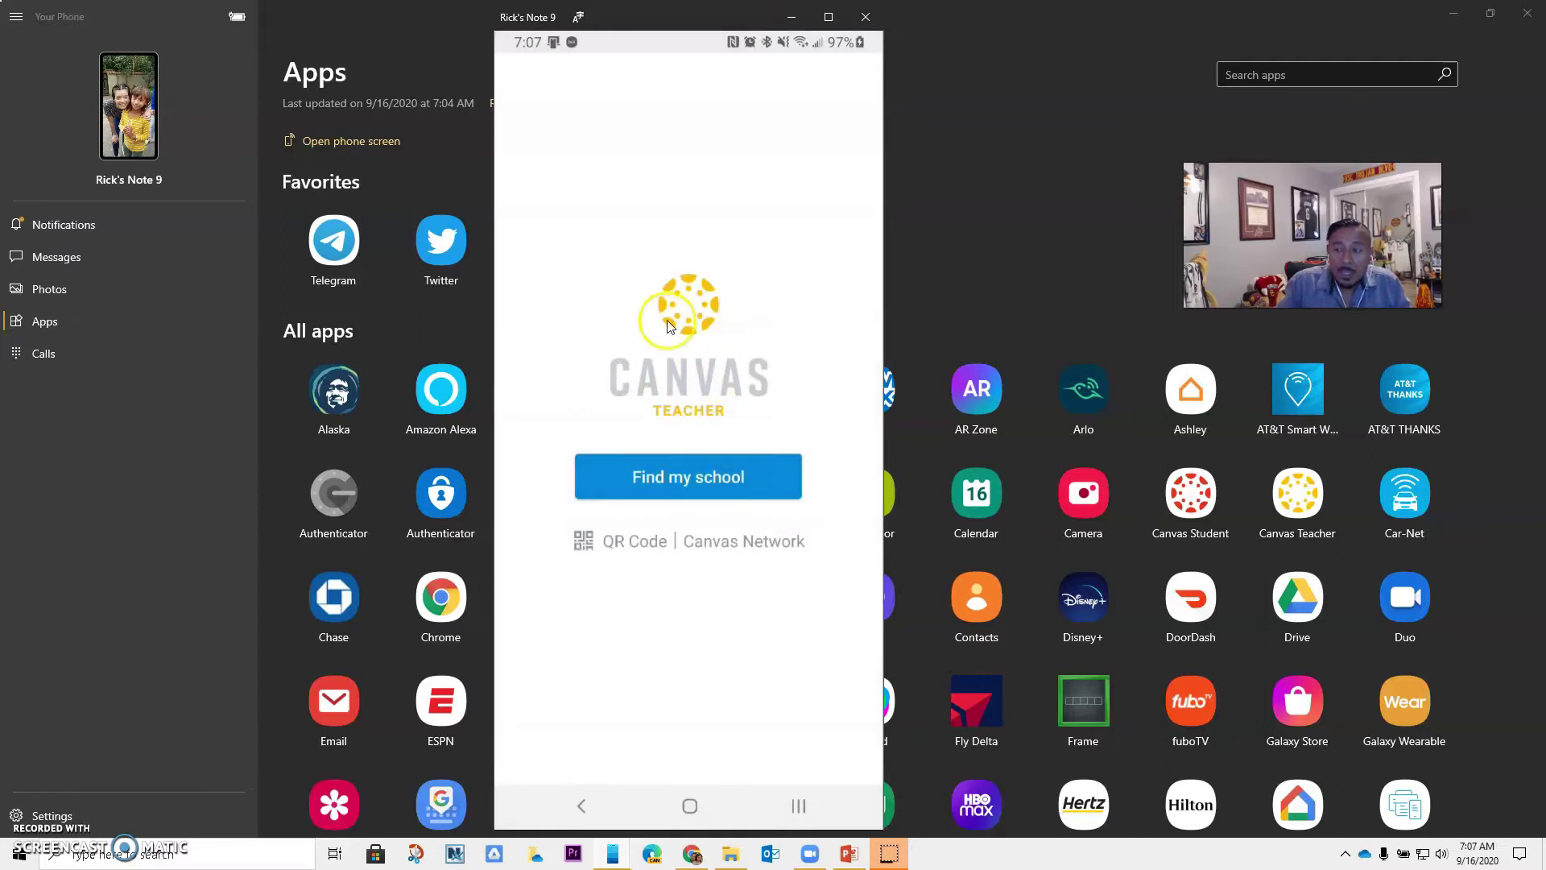
Search for 'hacienda' and pick Hacienda La Puente Unified as the school
left_click(670, 481)
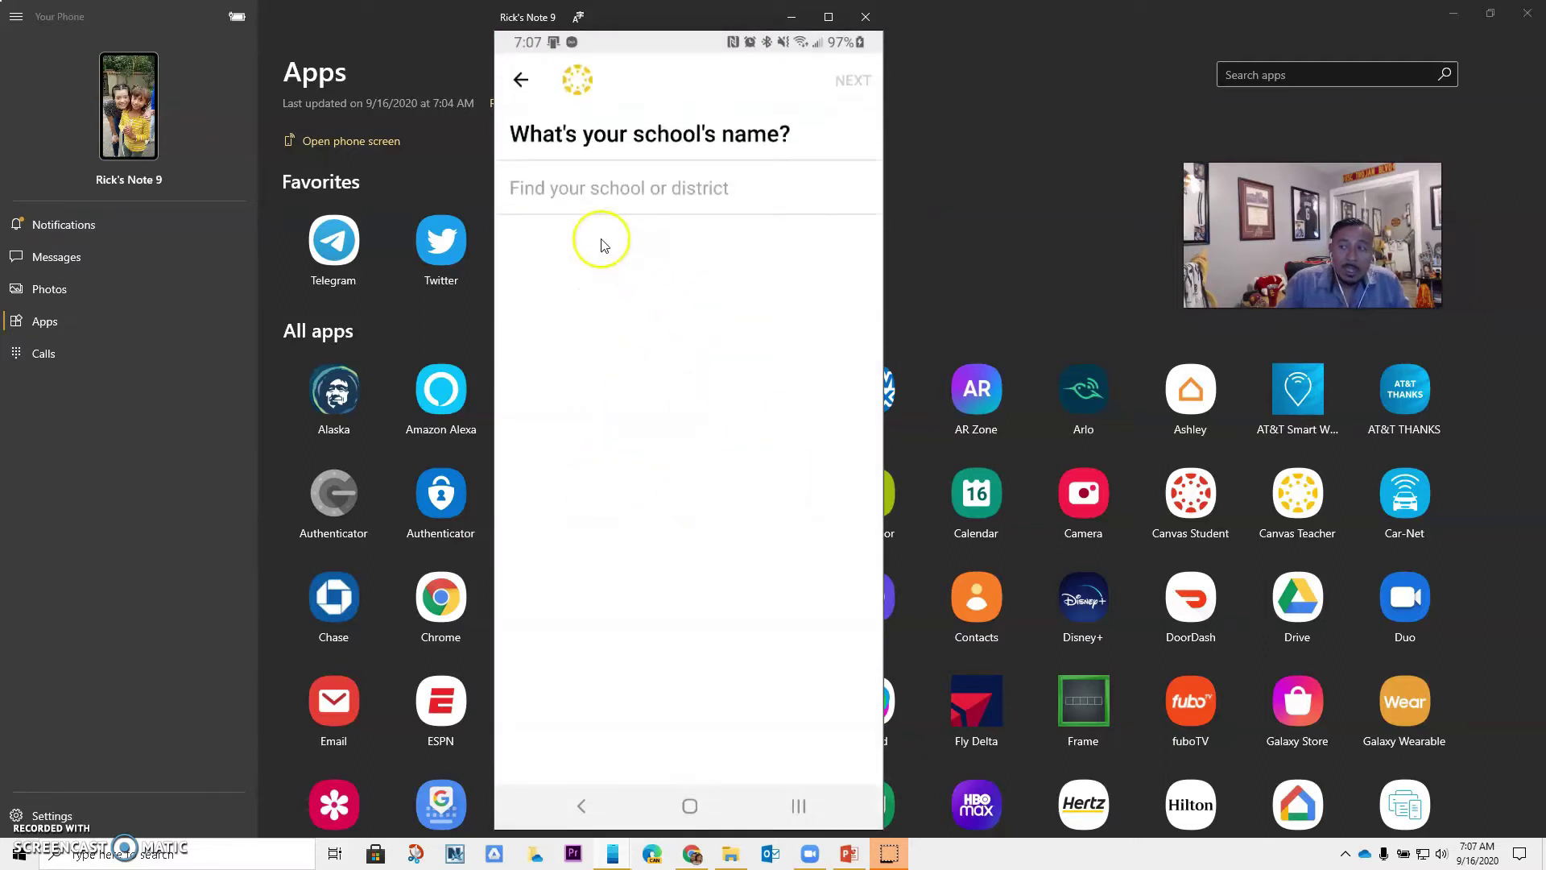
left_click(591, 195)
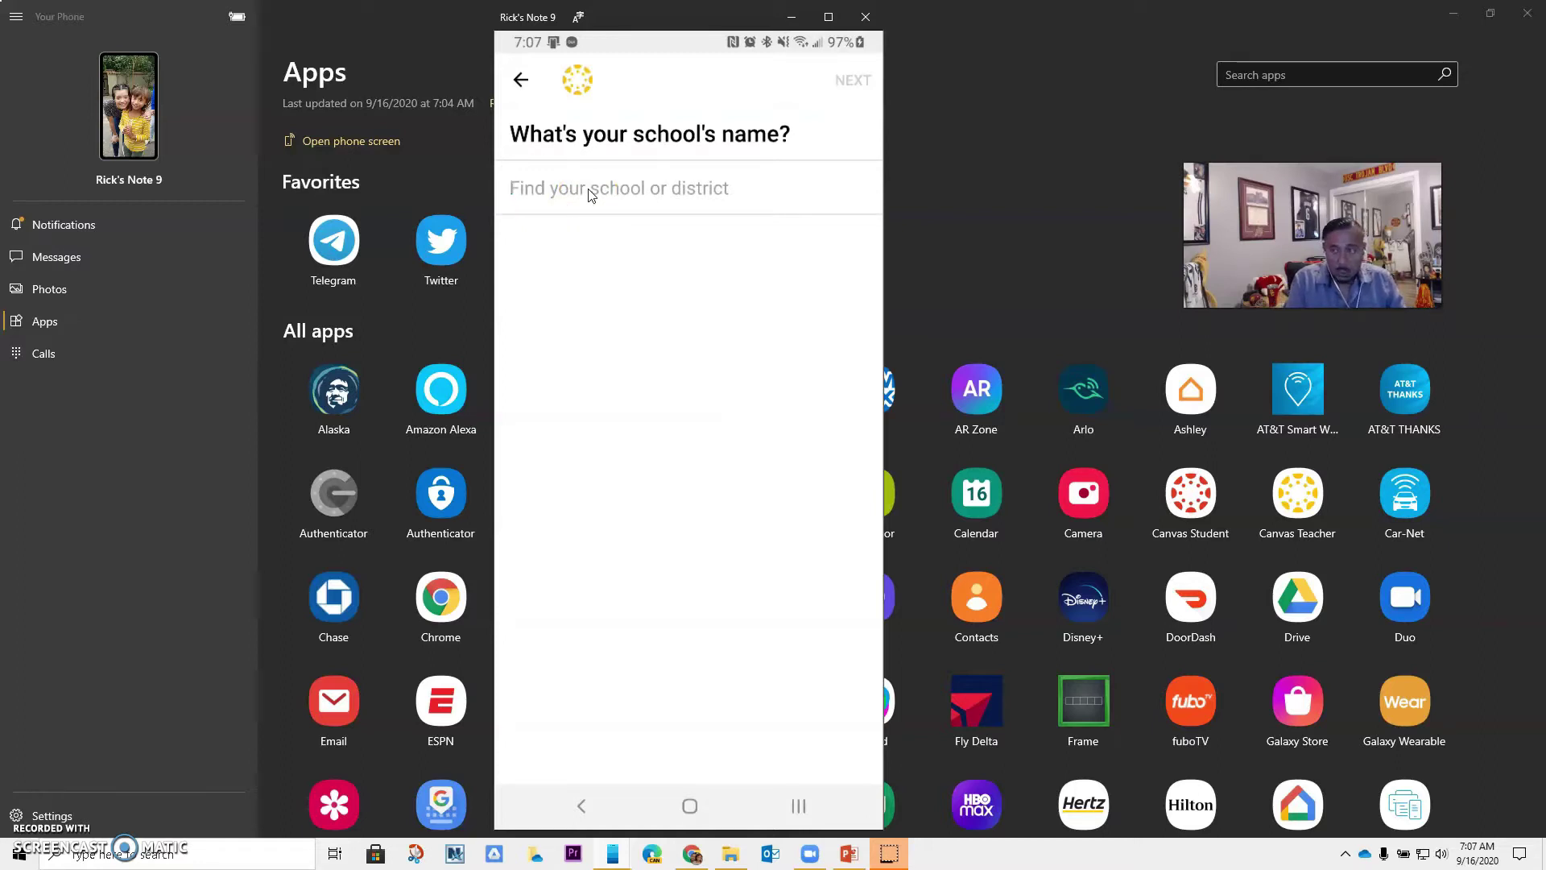
type("haciendo")
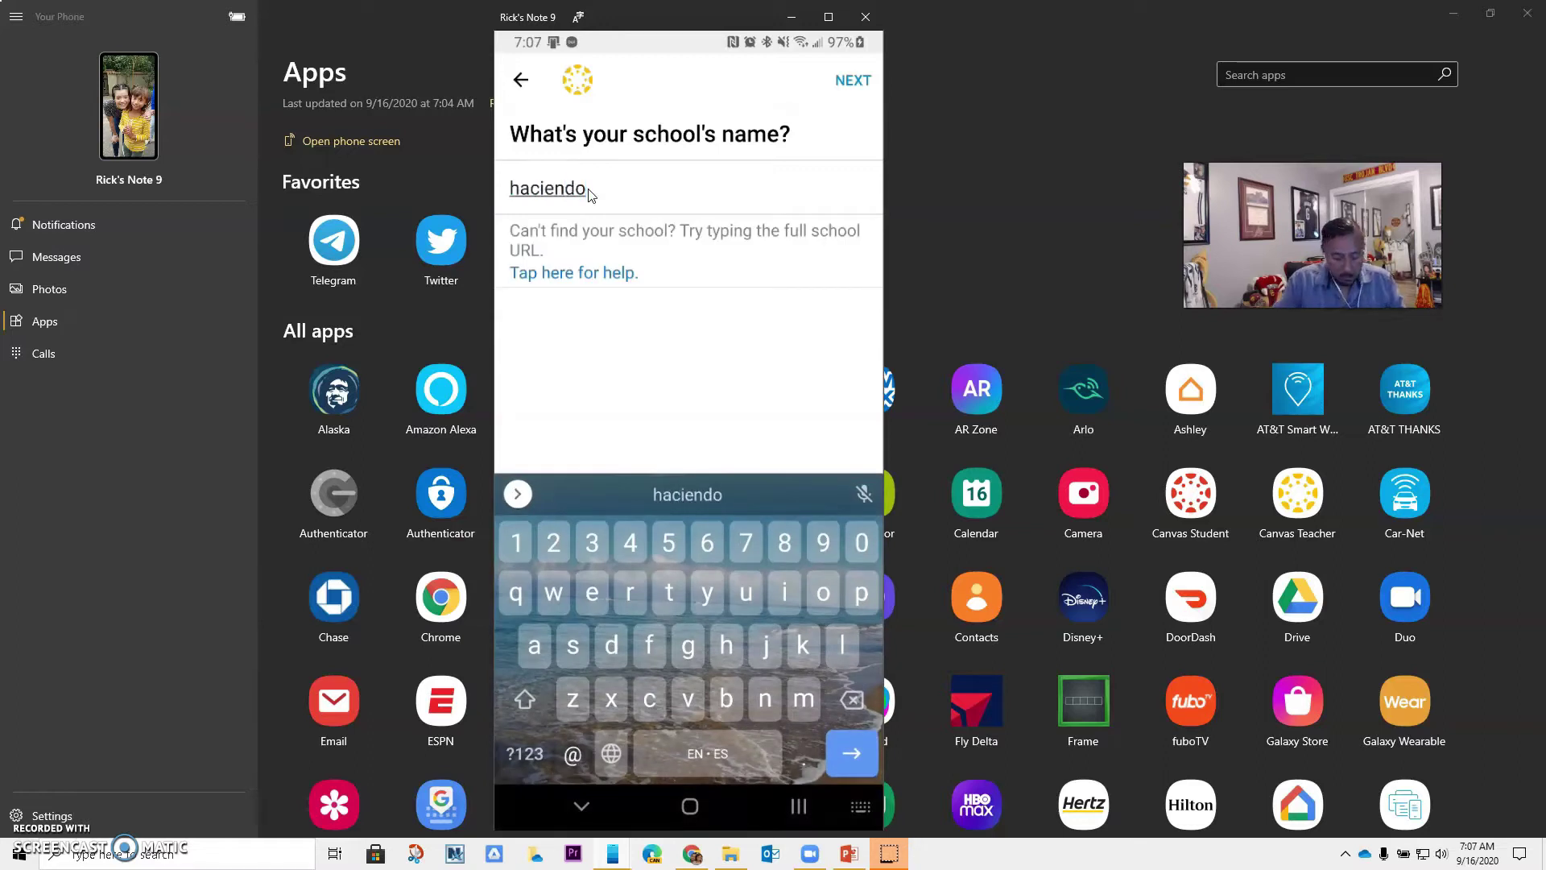
key("BackSpace")
type("a")
left_click(600, 226)
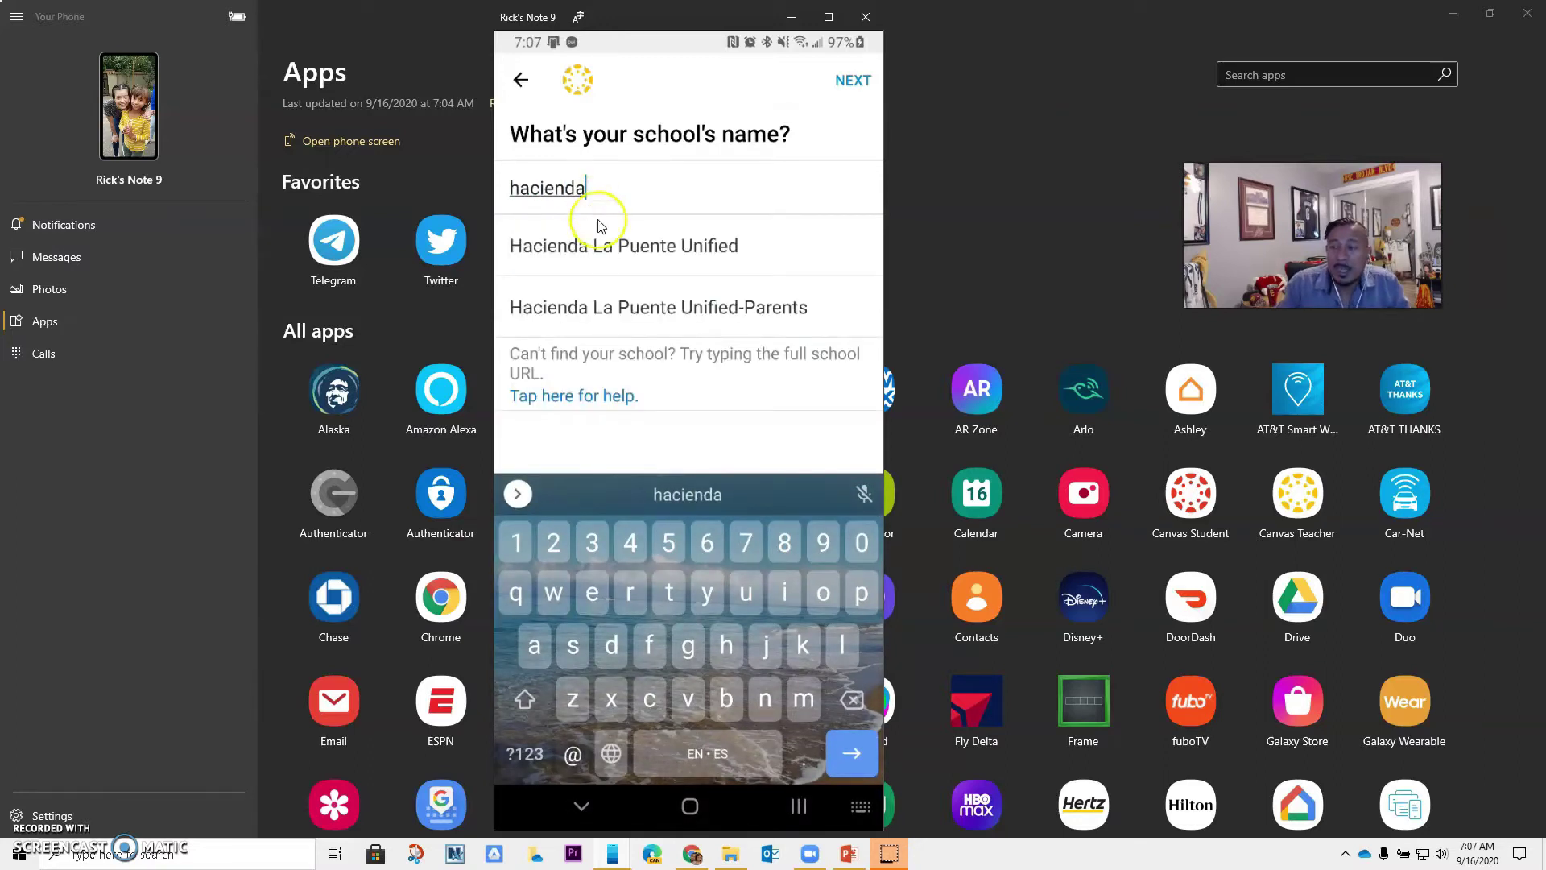
left_click(656, 256)
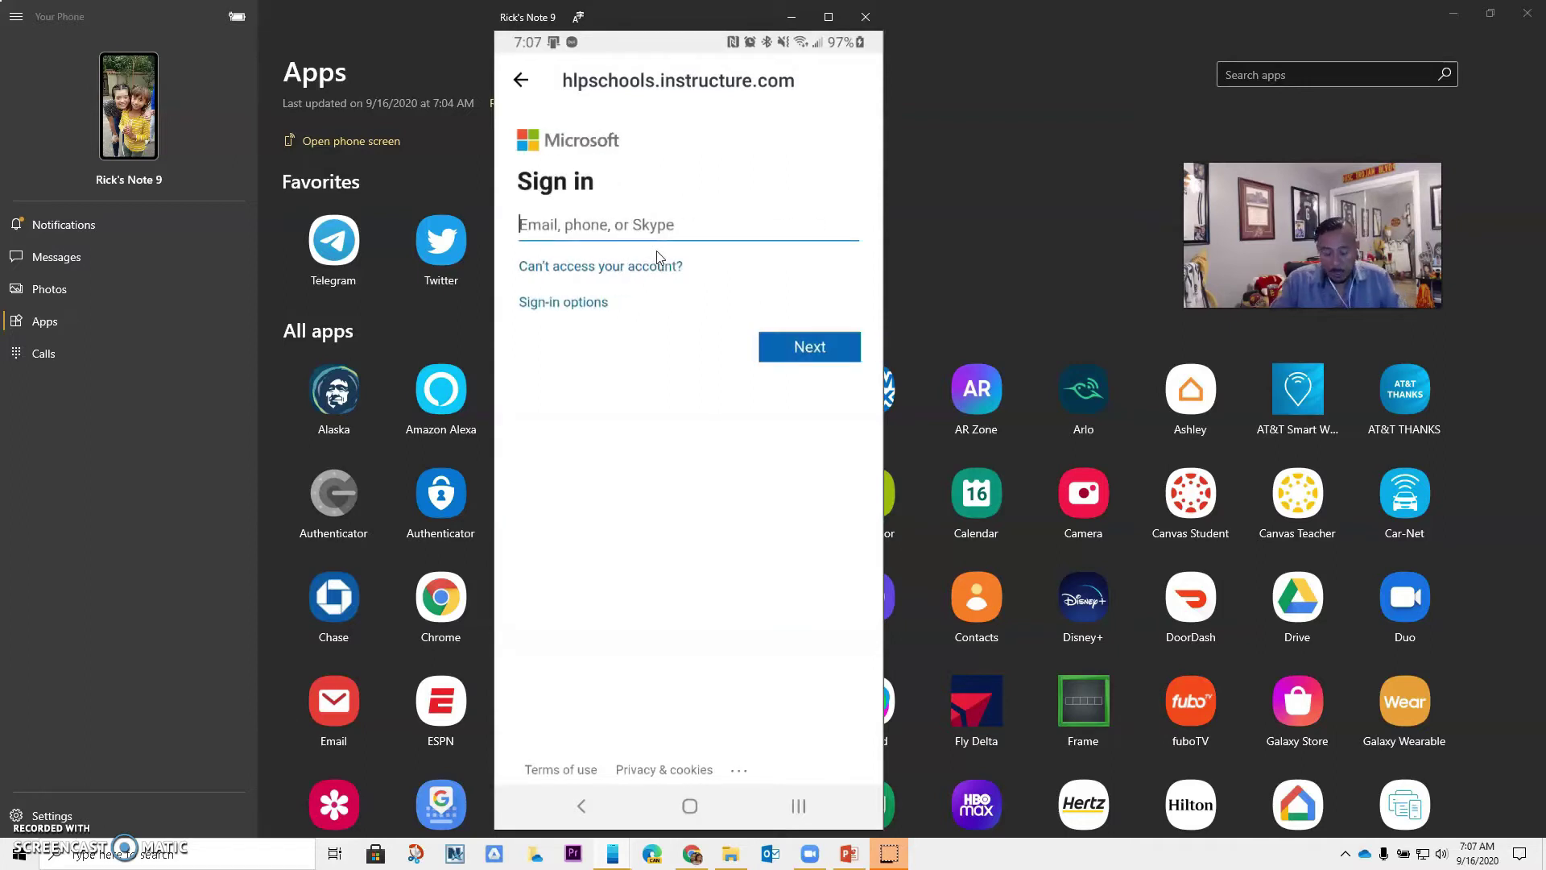
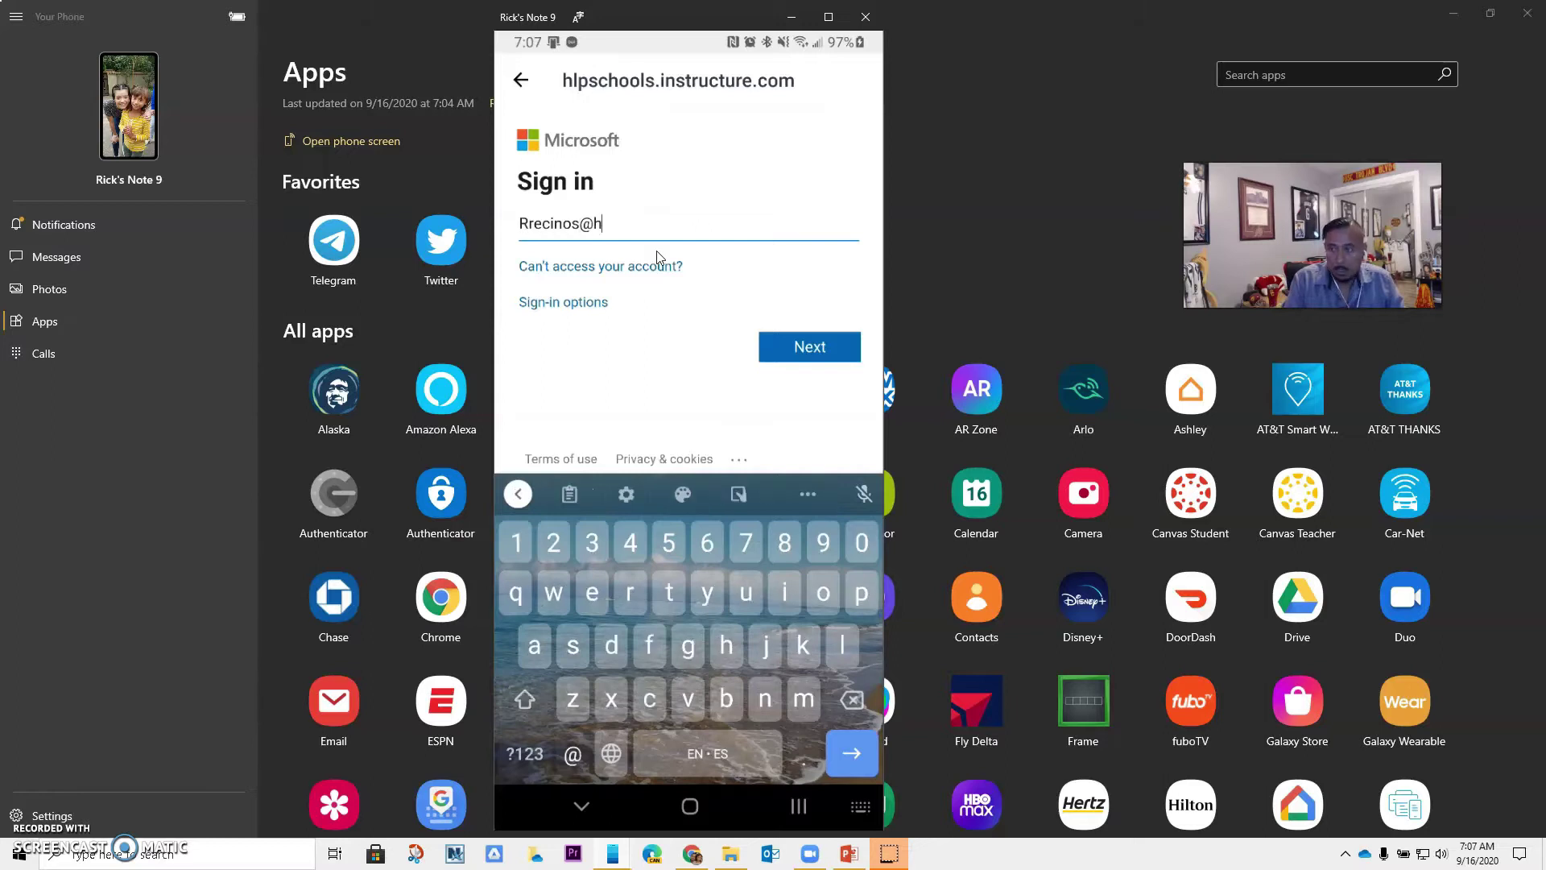
Enter the teacher's school e-mail on the Microsoft sign-in page and continue
left_click(781, 350)
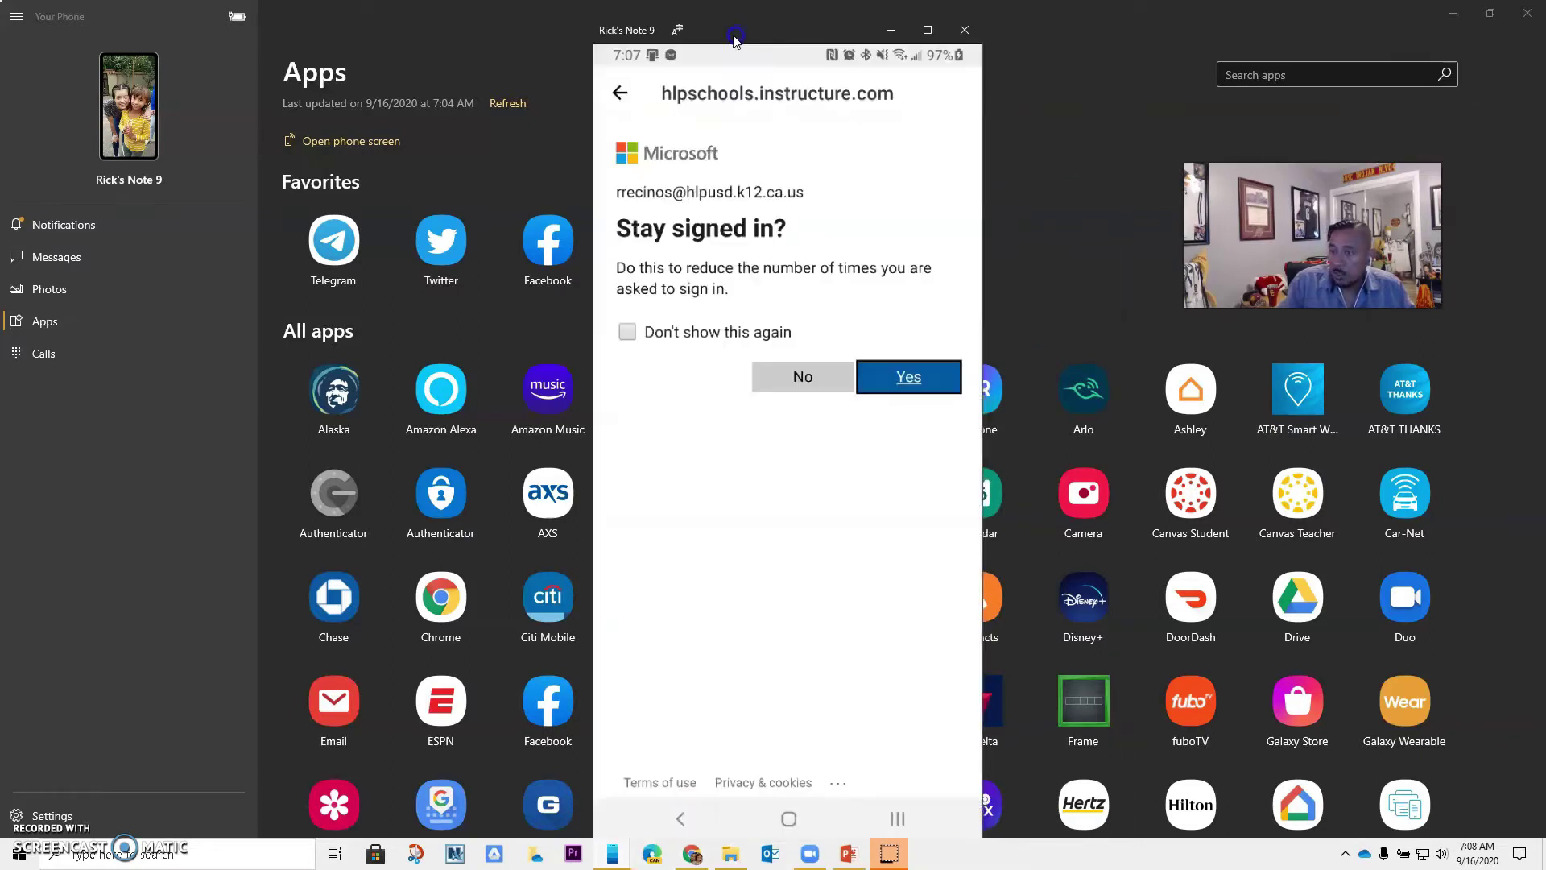
left_click(934, 31)
left_click(918, 362)
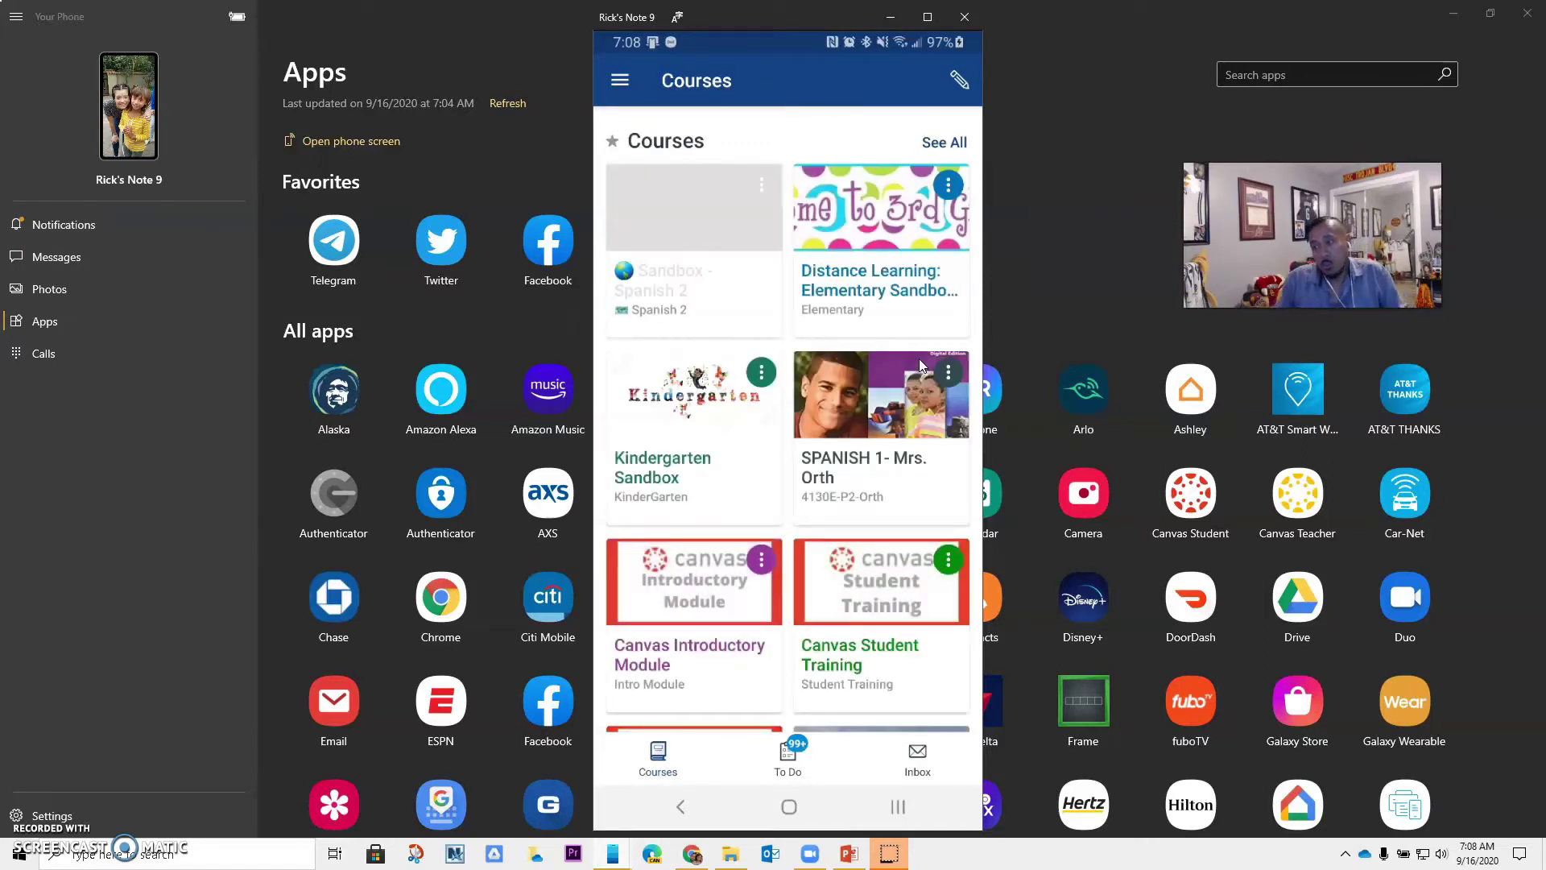
left_click(745, 298)
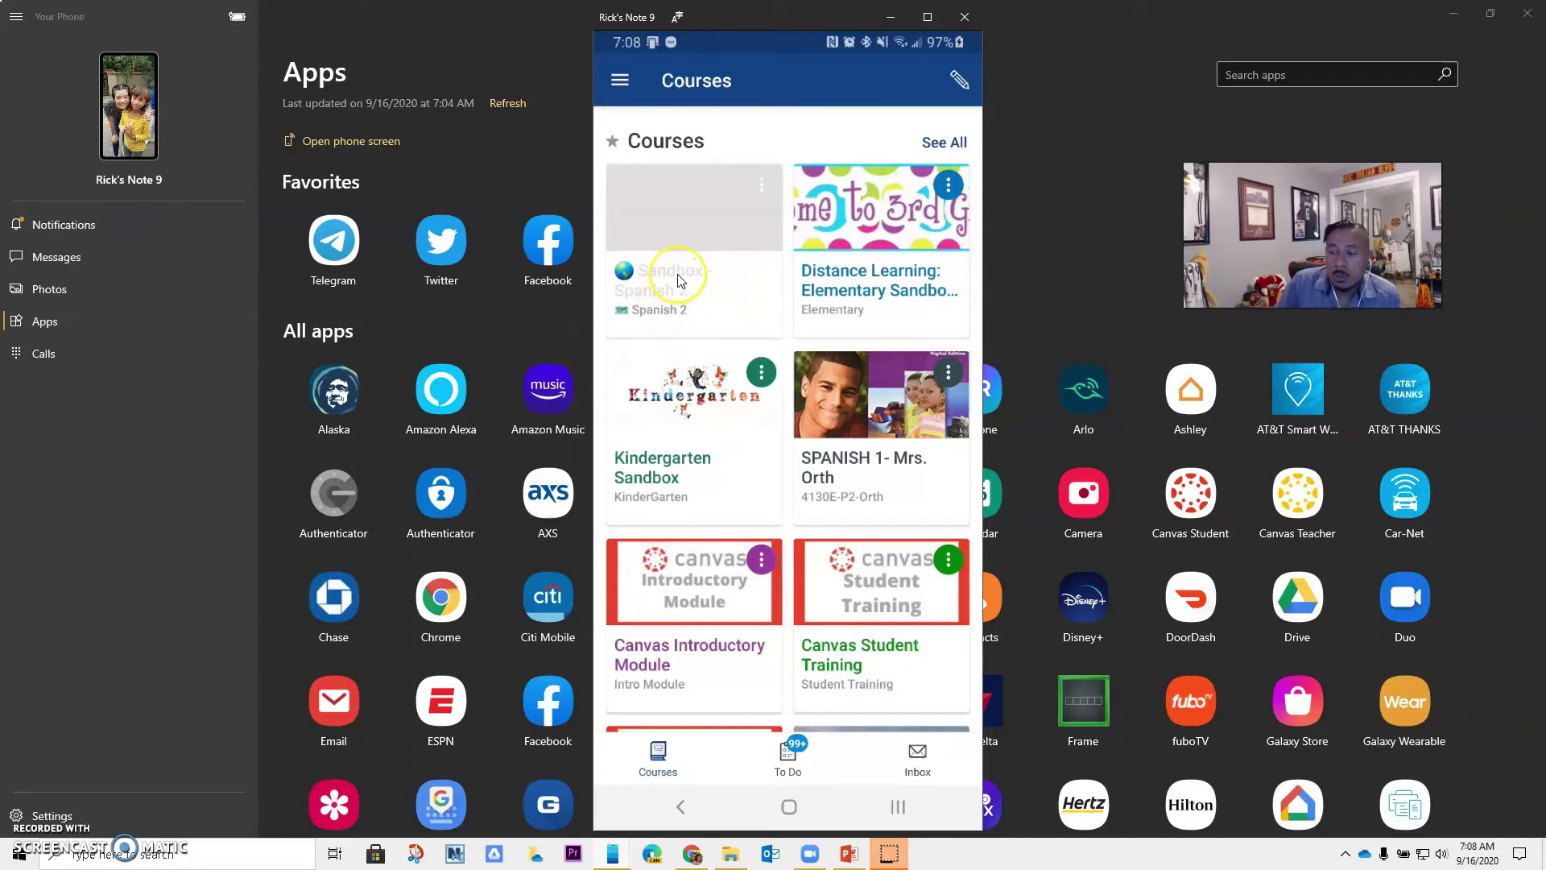
left_click(678, 281)
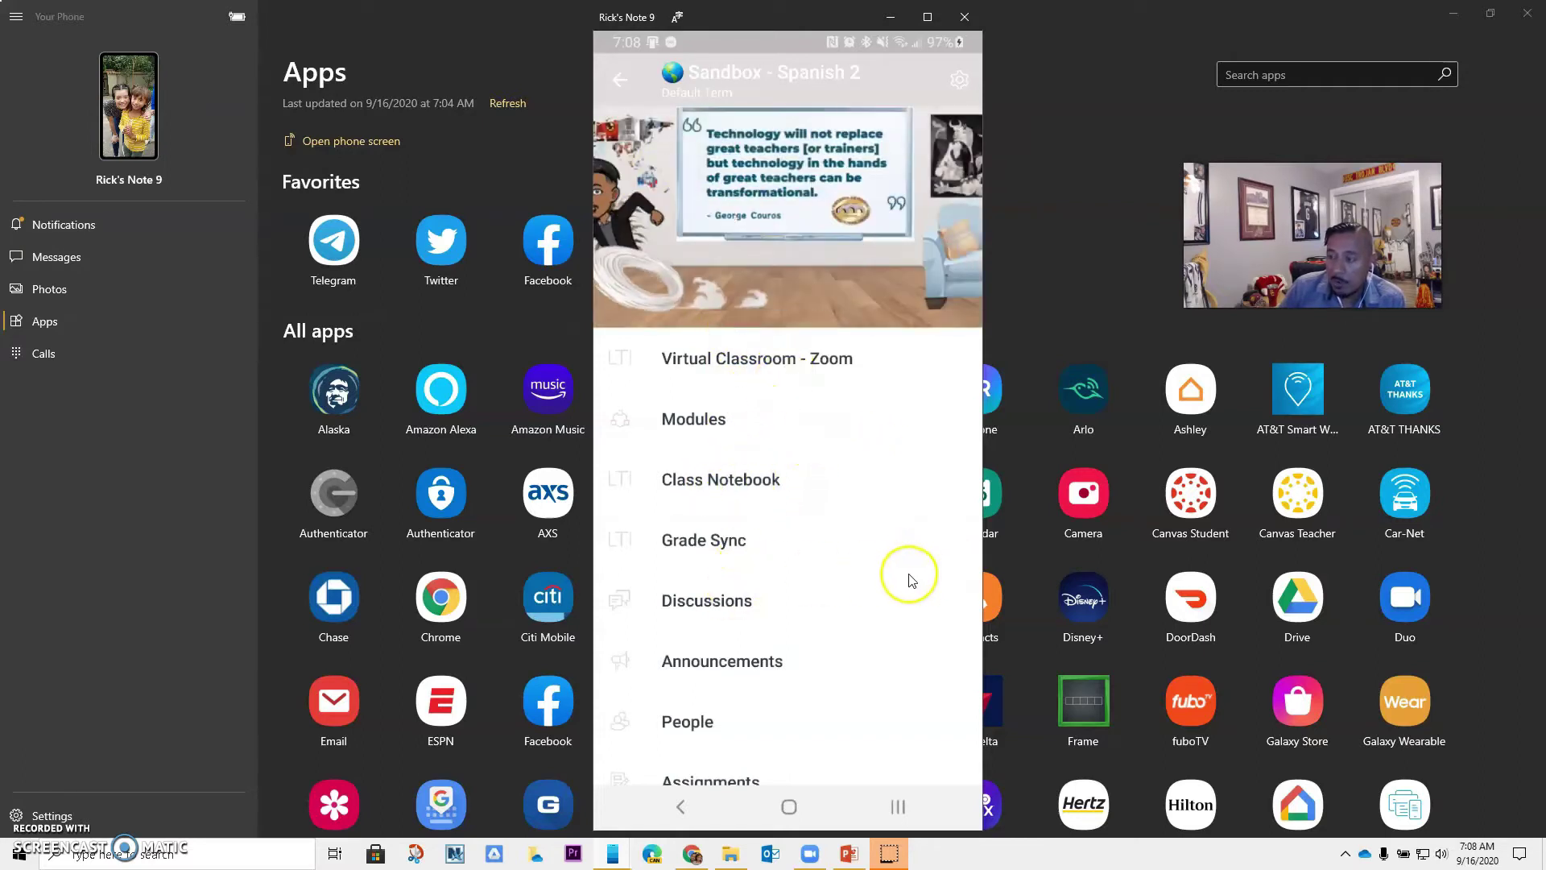
left_click_drag(907, 576, 849, 593)
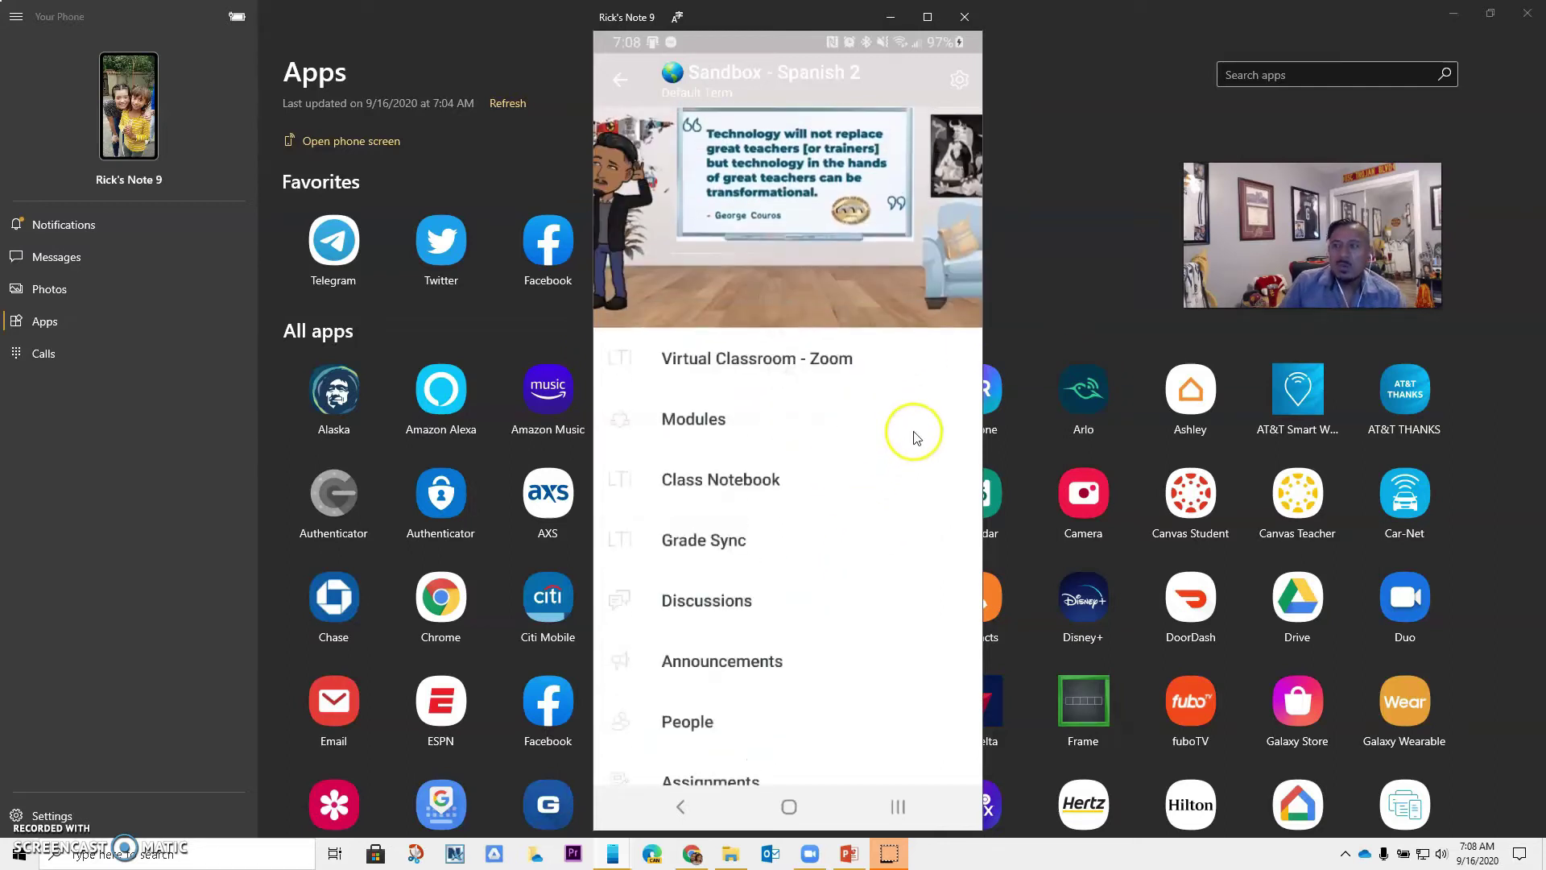
left_click(620, 79)
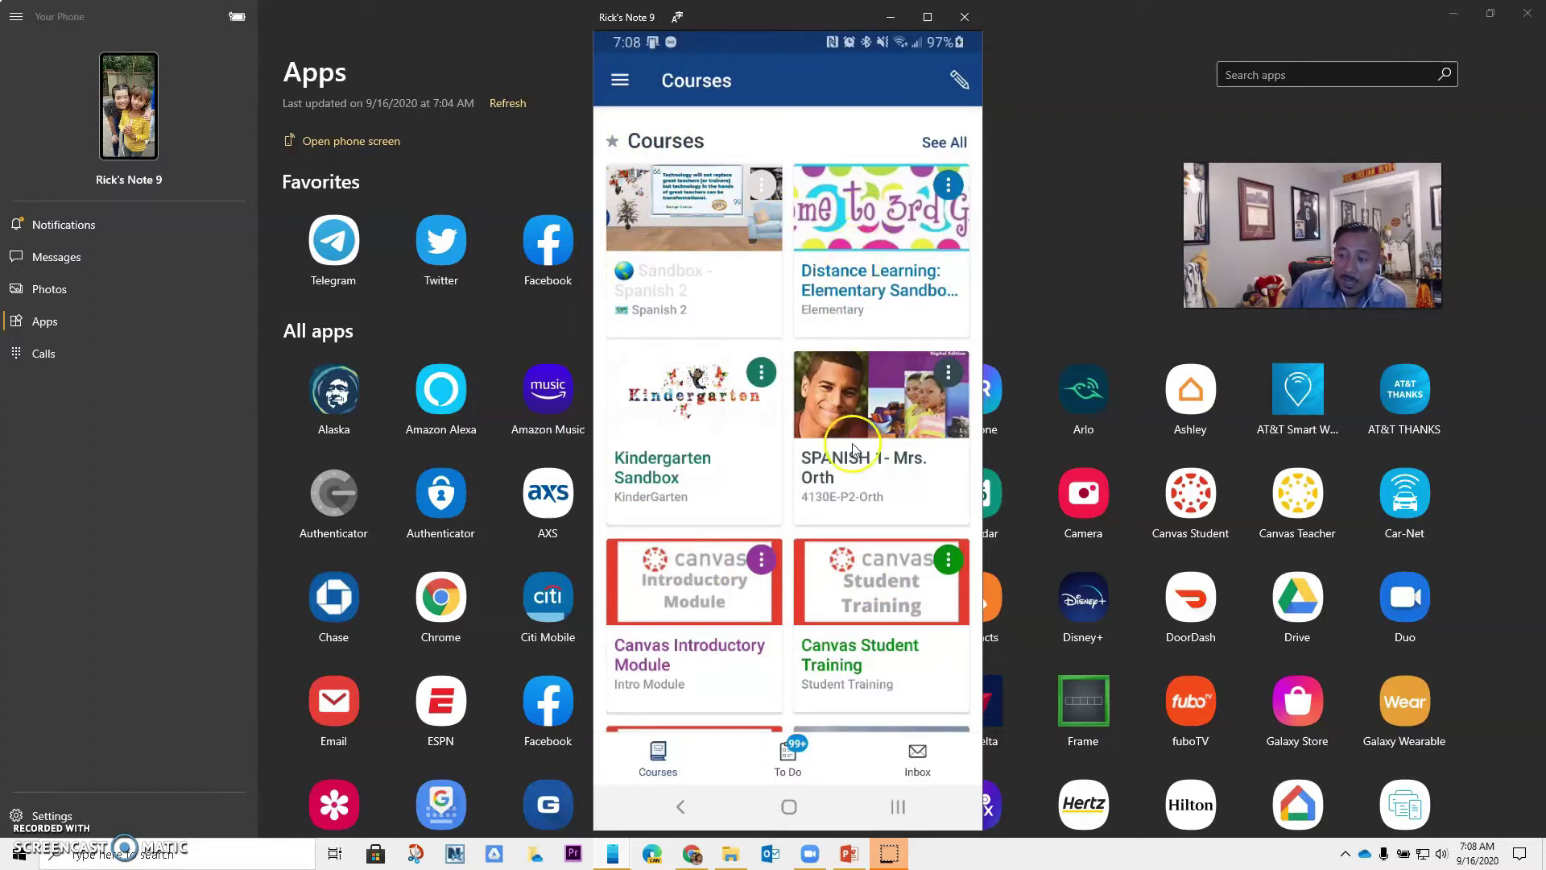
Open the Animal Project submission marked 1 NEEDS GRADING from the To Do list
left_click(789, 753)
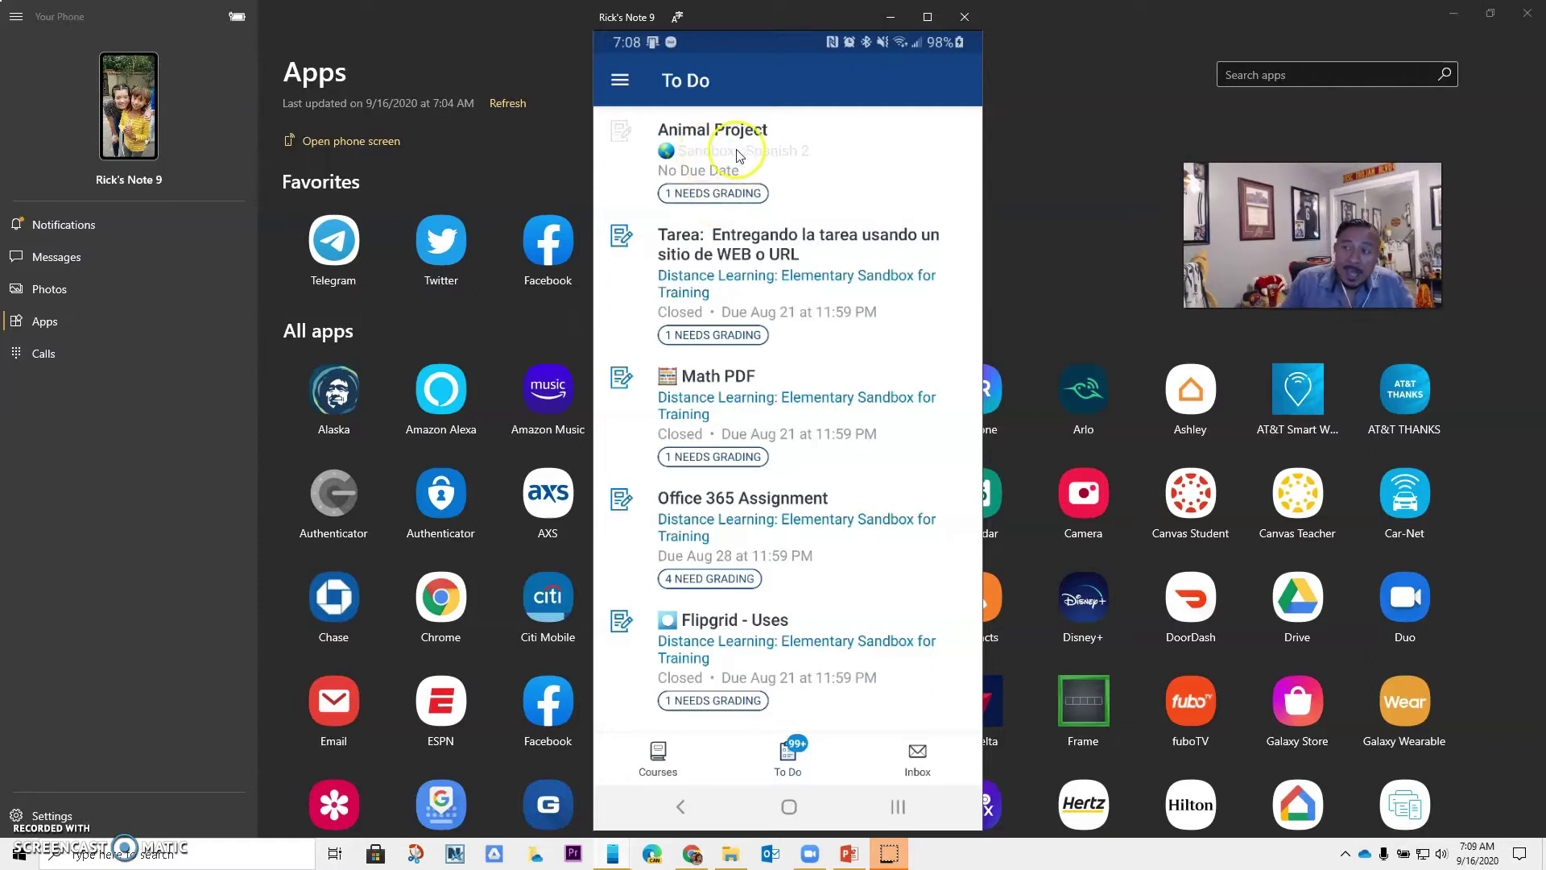
left_click(722, 197)
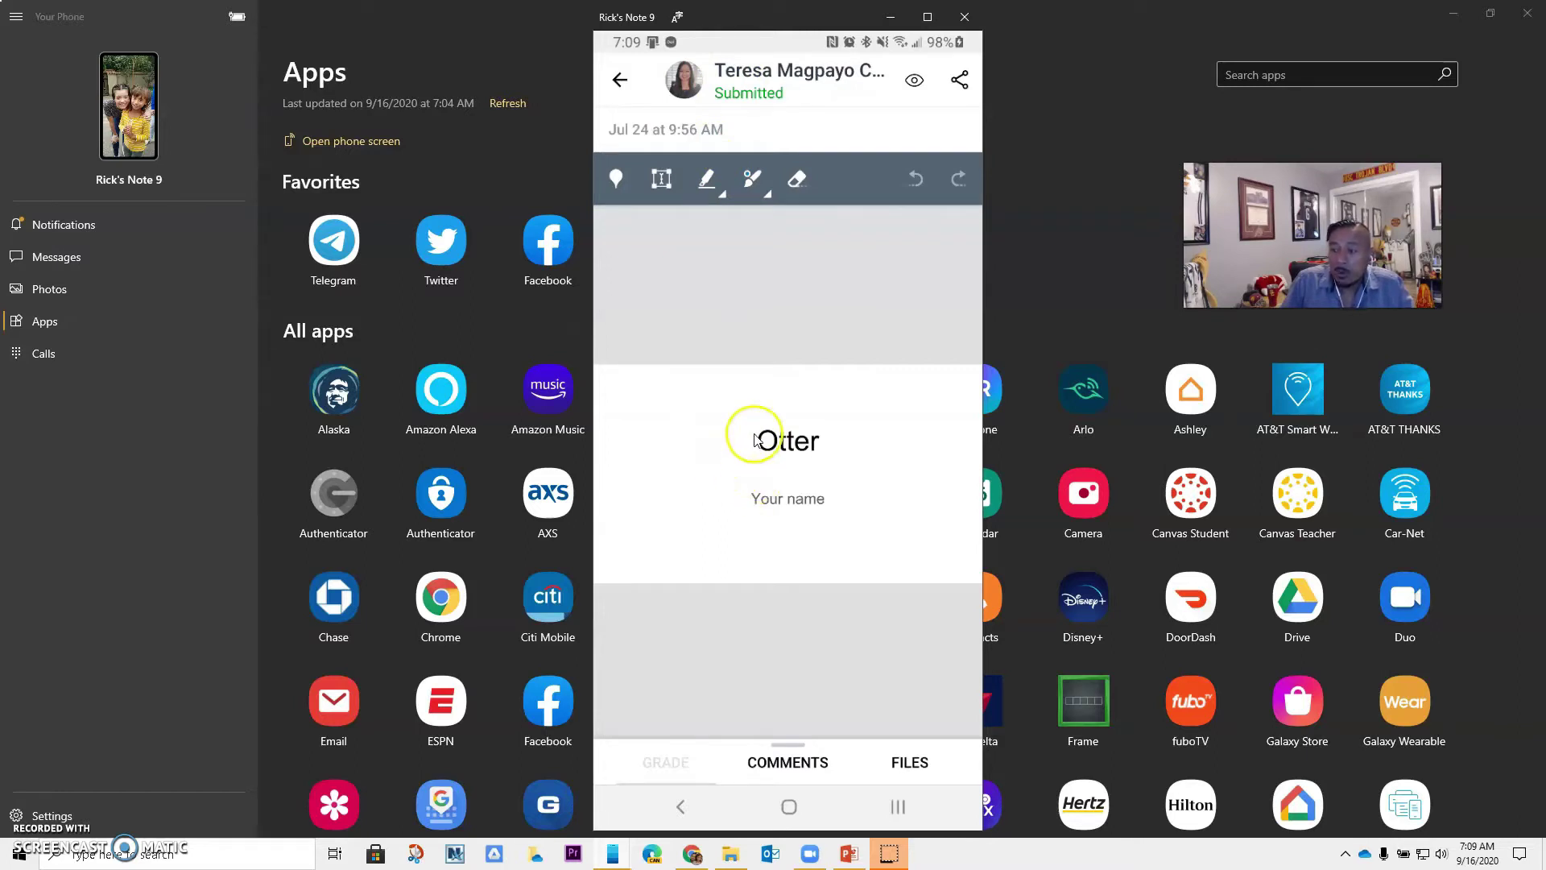
Pin a red 'good job' point comment beside the Habitat heading
left_click_drag(673, 439, 759, 180)
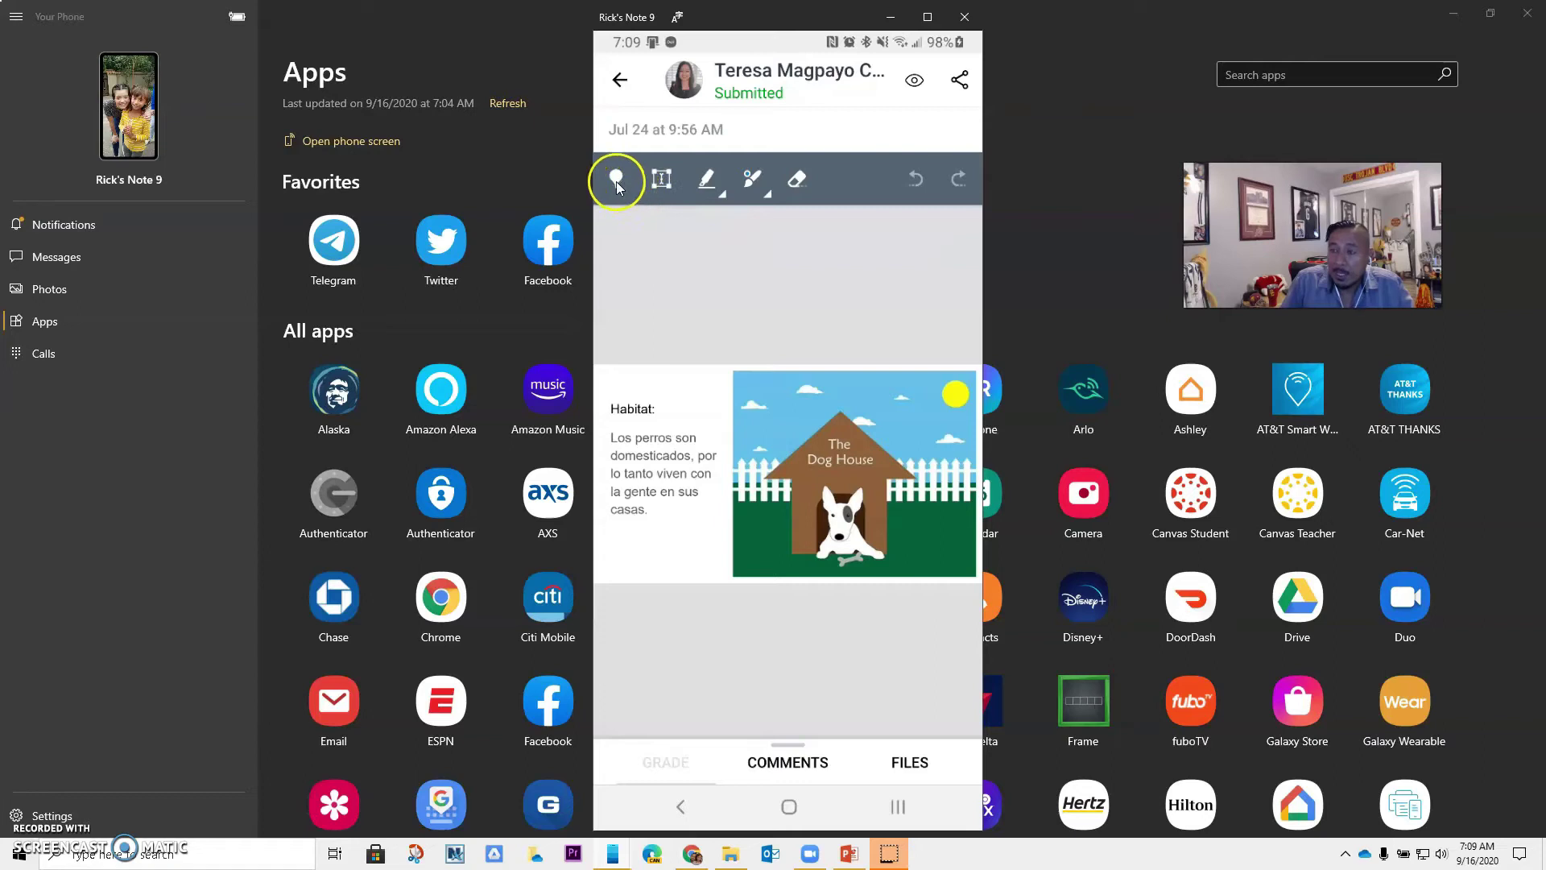
left_click(615, 181)
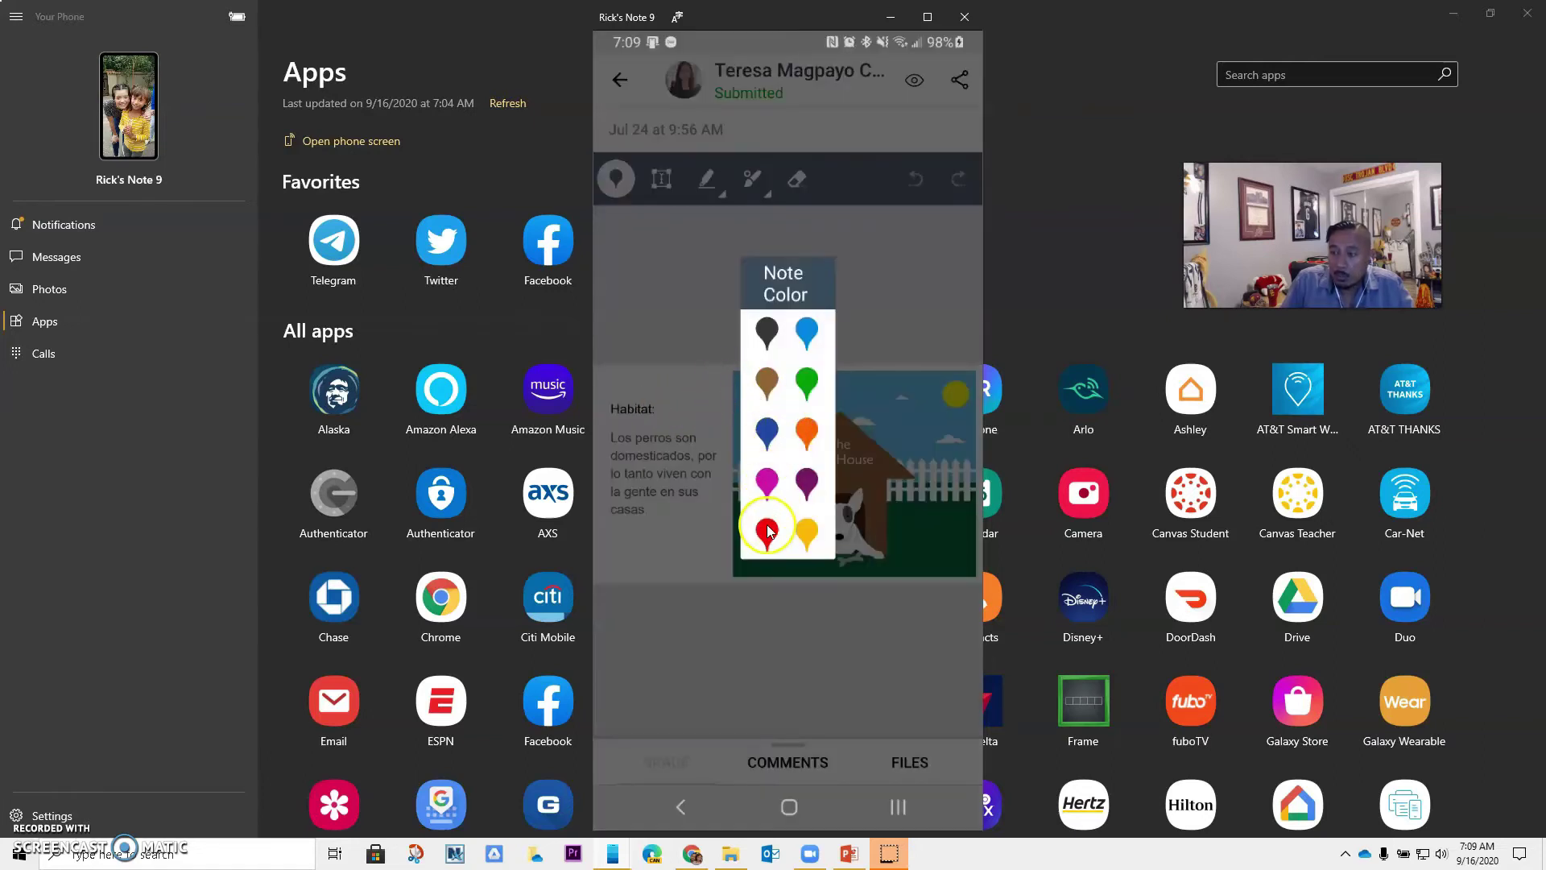
left_click(765, 533)
left_click(787, 449)
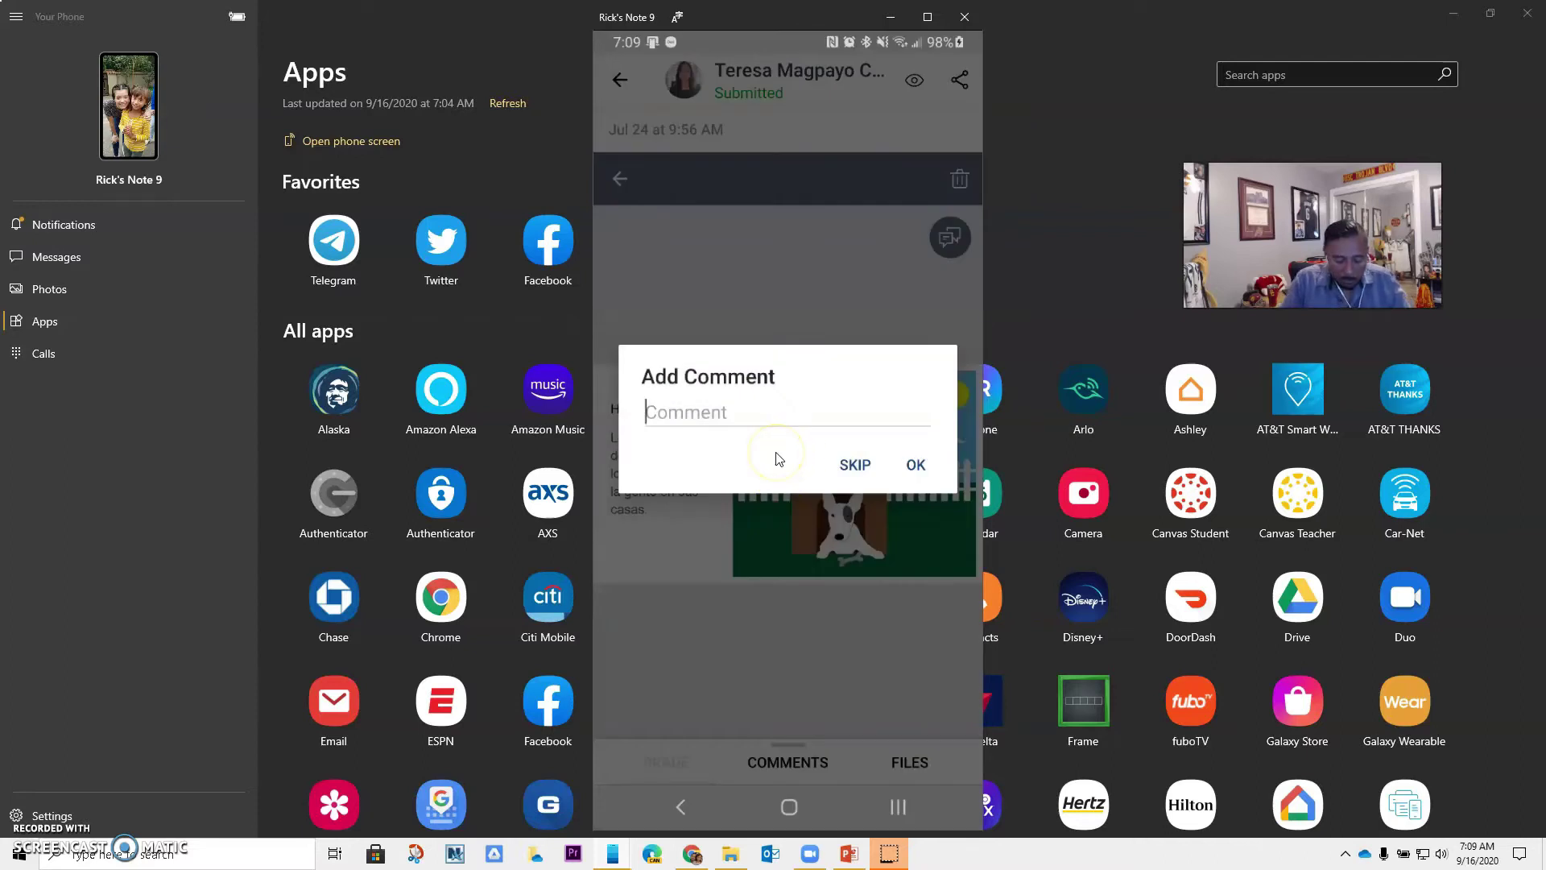
type("good job")
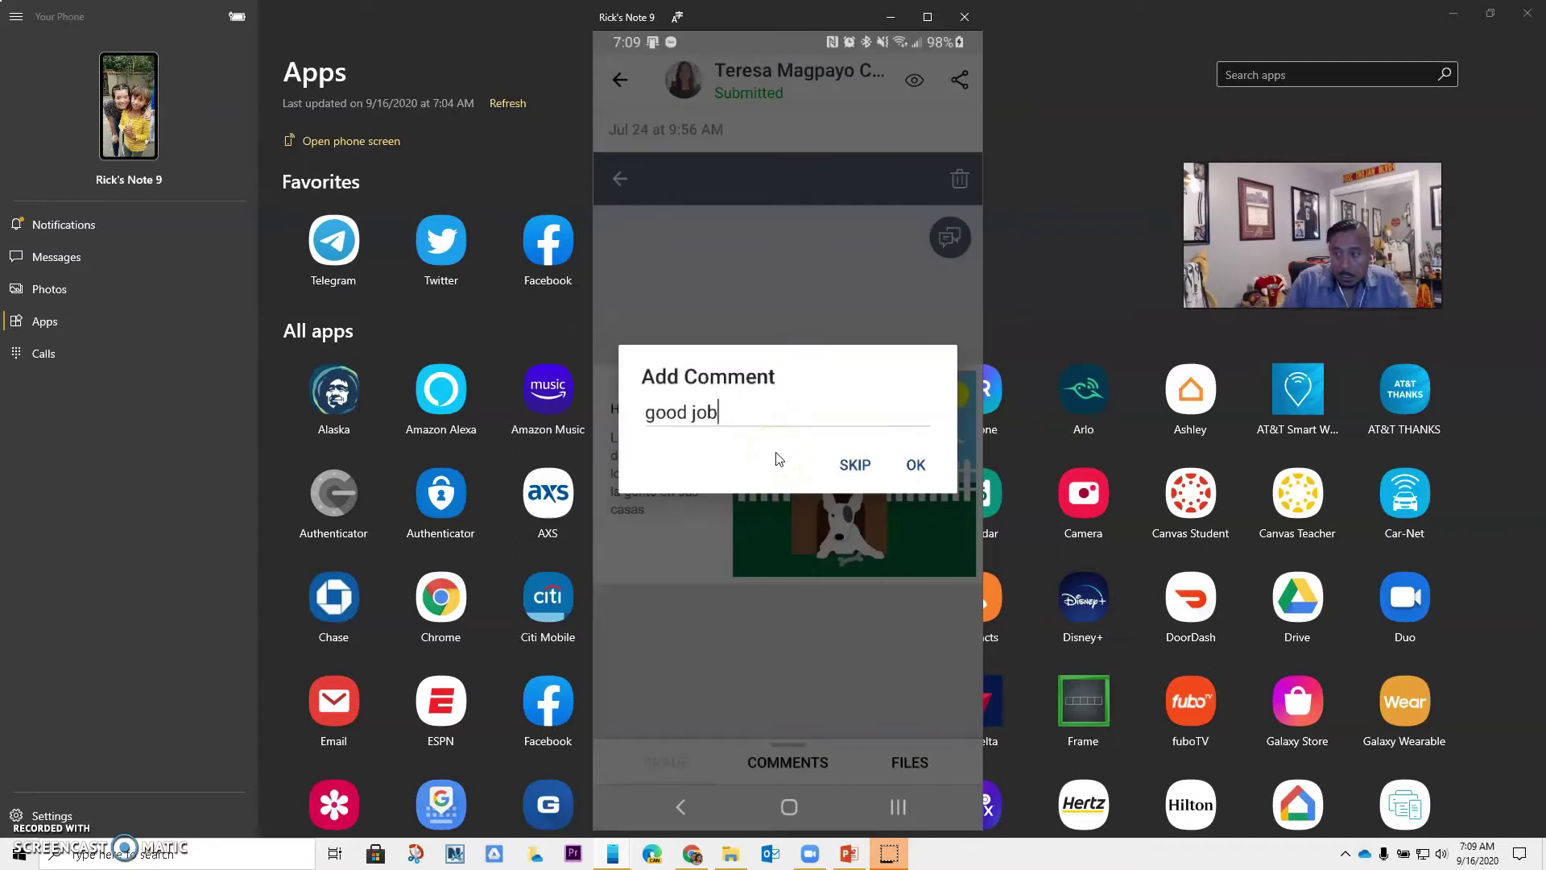
left_click(916, 464)
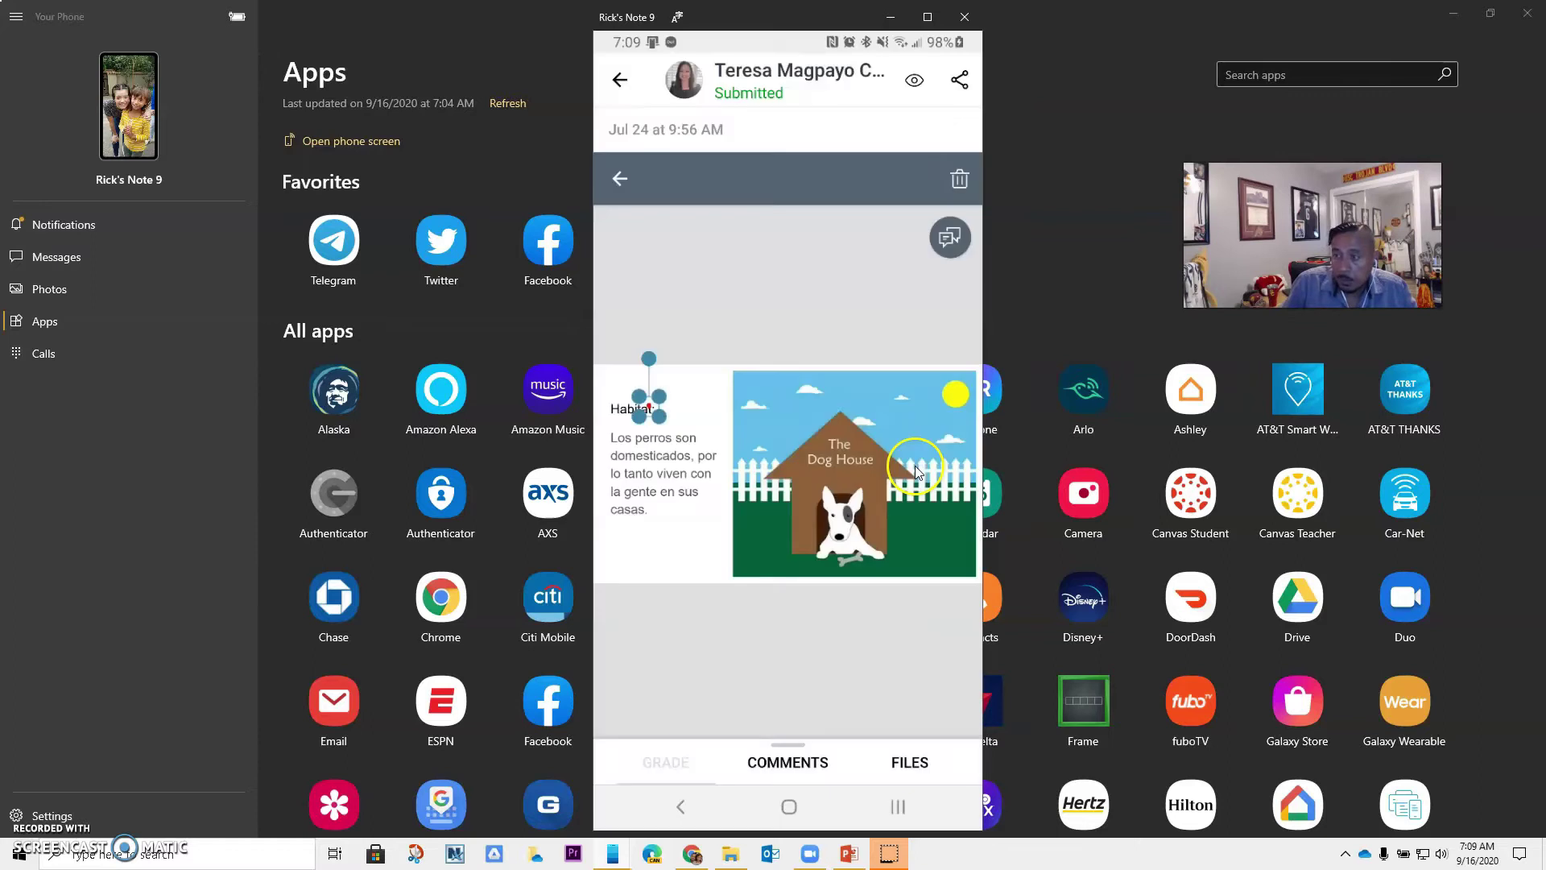
left_click(785, 398)
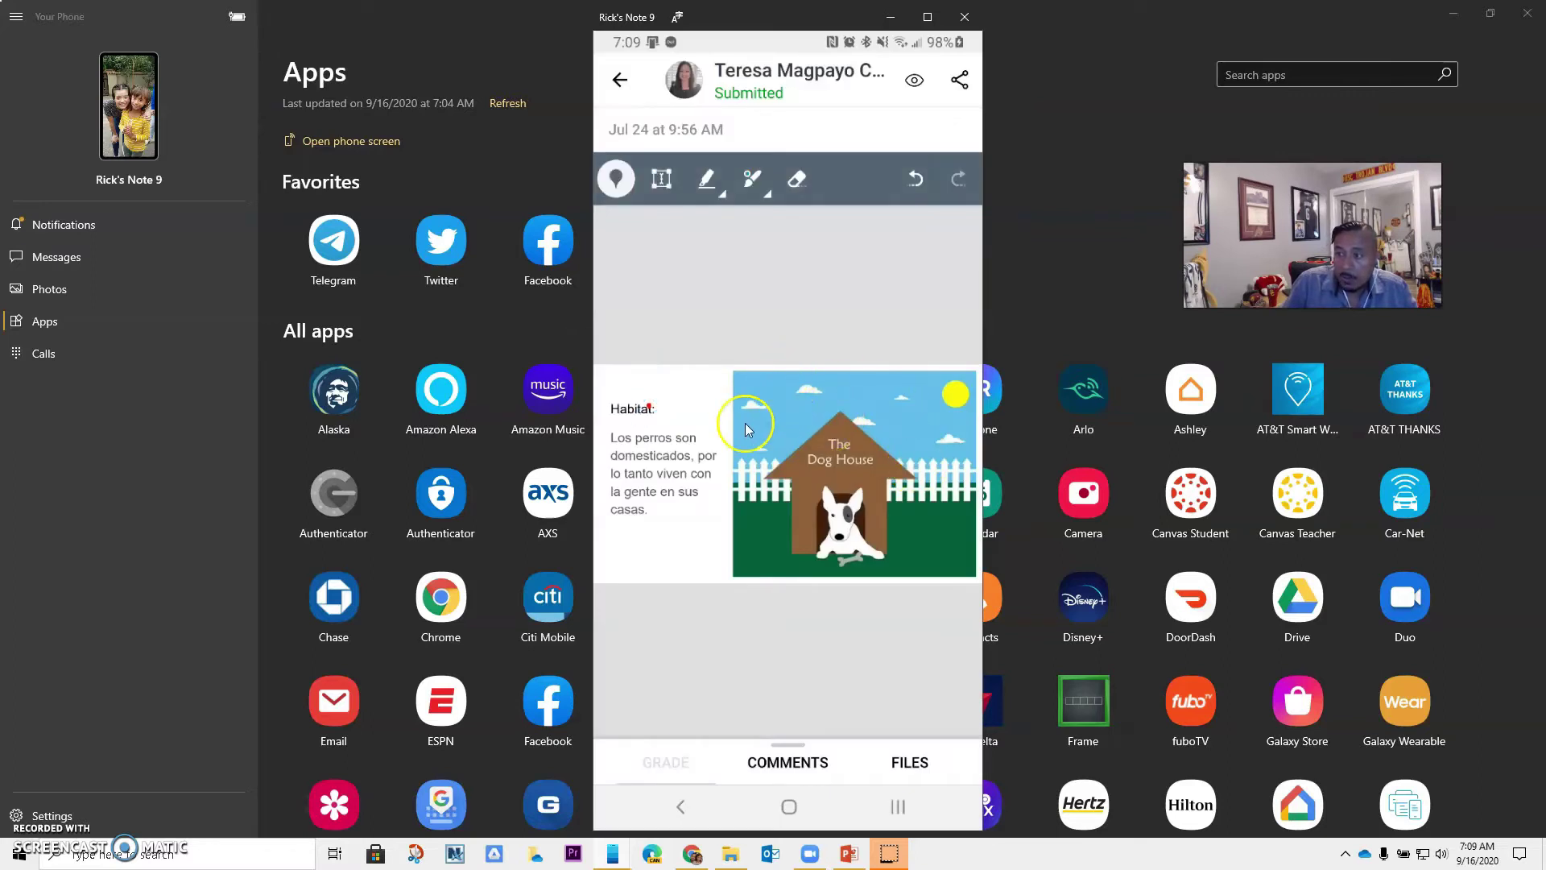
Add a 'wrong info' text box over the Habitat paragraph, then swipe to Predators
left_click(663, 181)
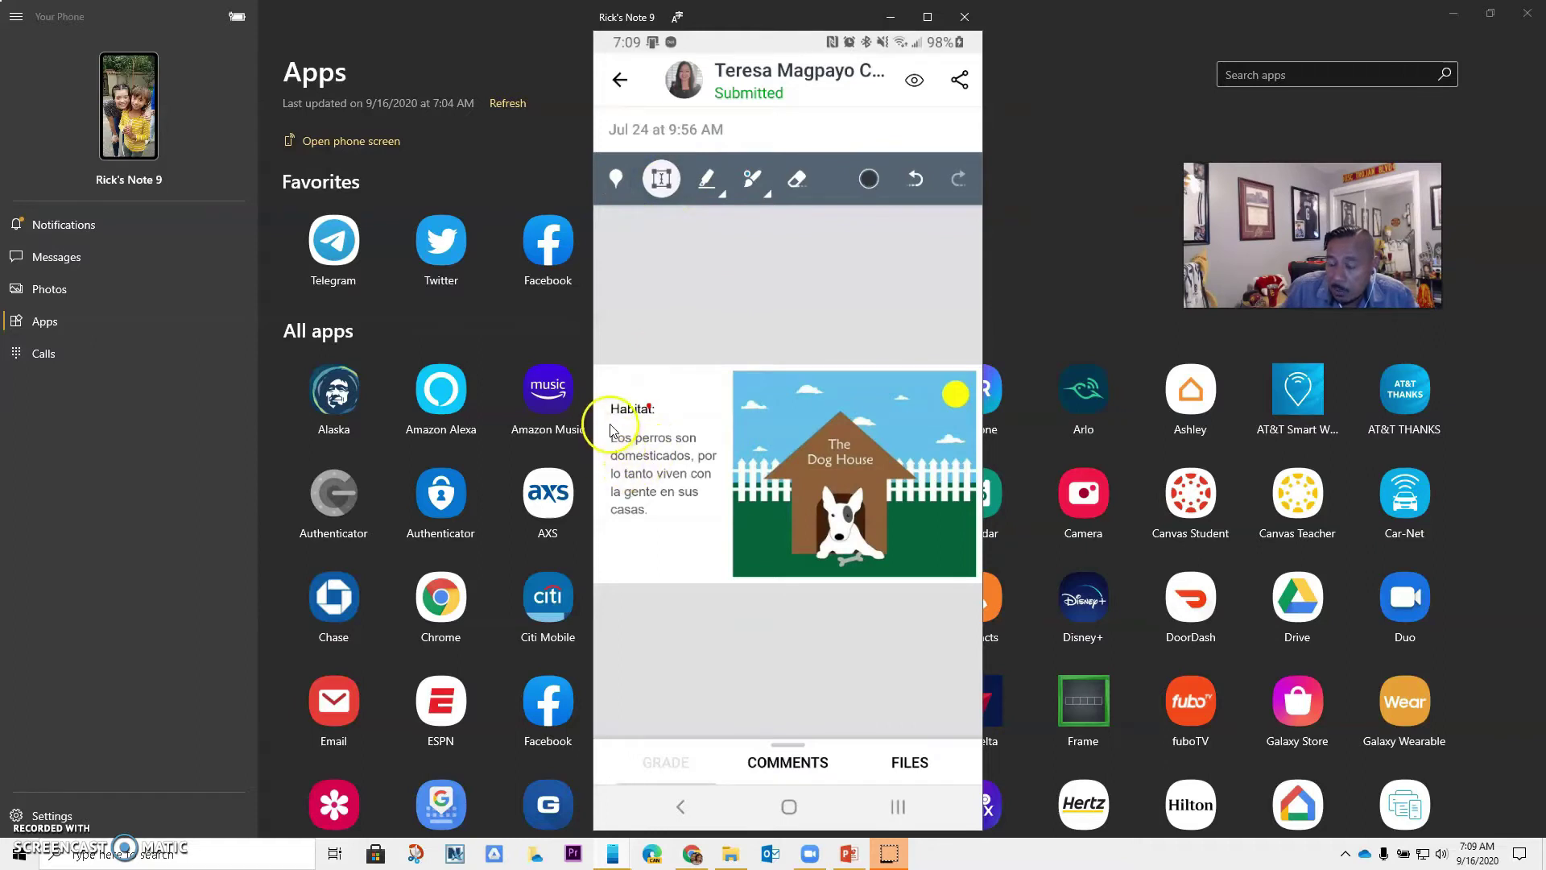
left_click(620, 435)
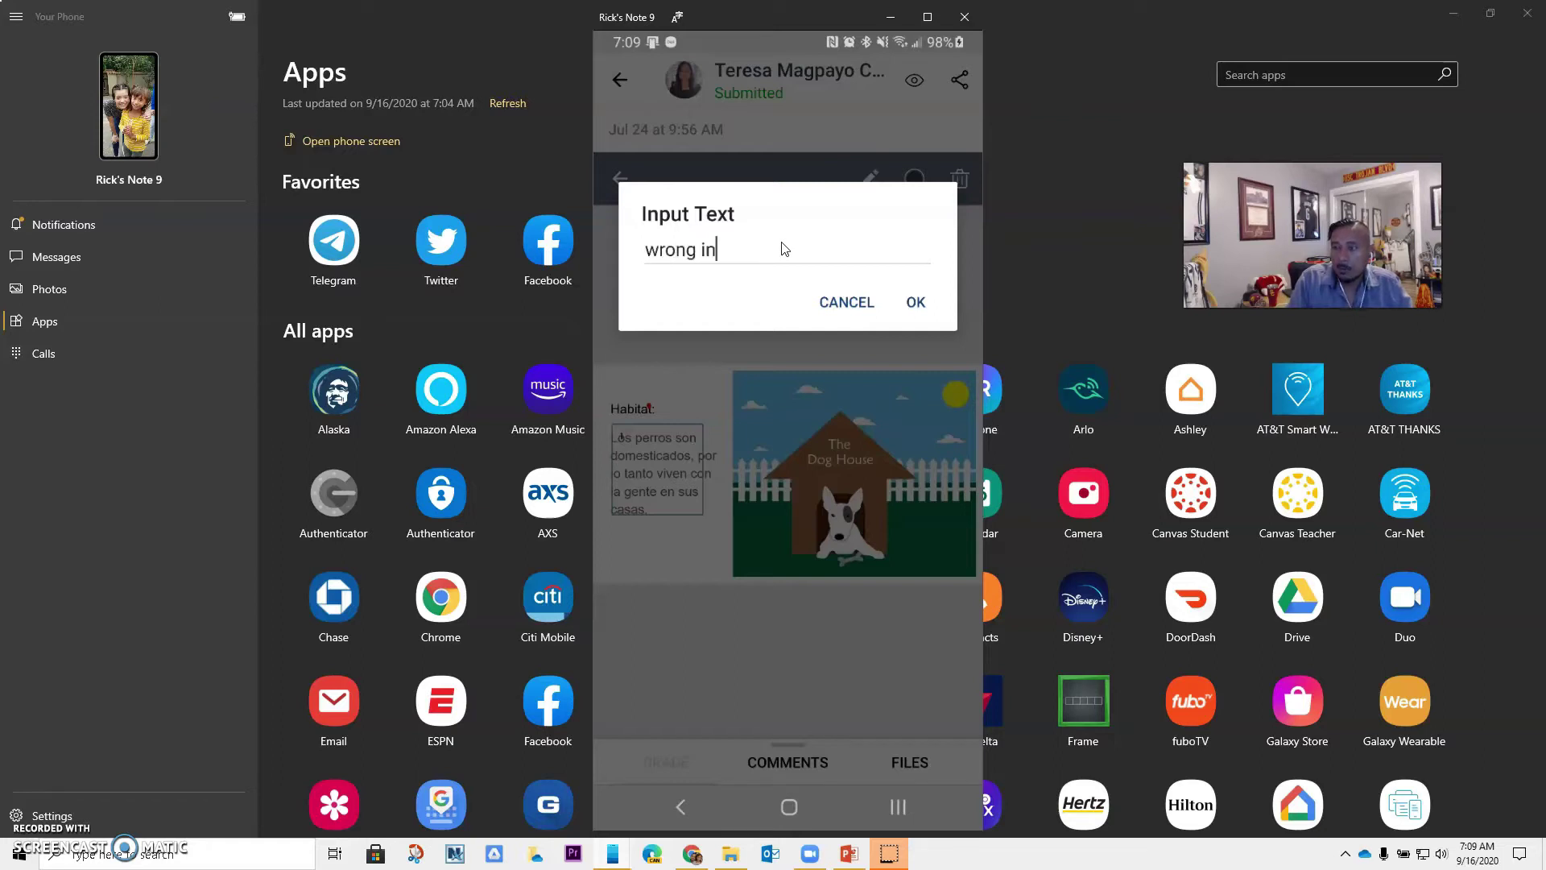
left_click(917, 302)
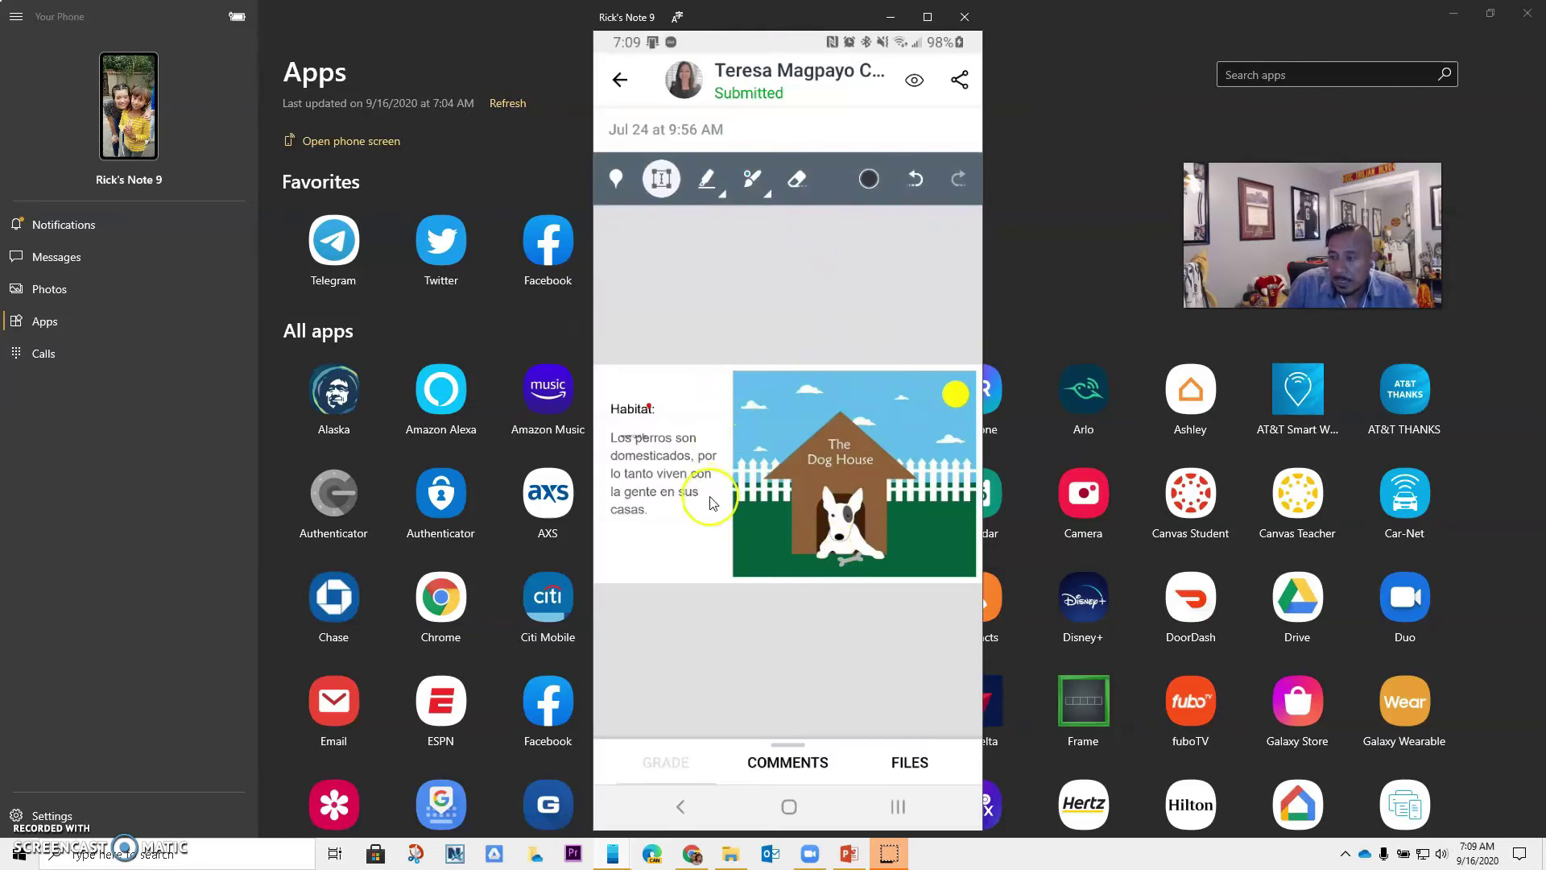
left_click_drag(769, 609, 759, 297)
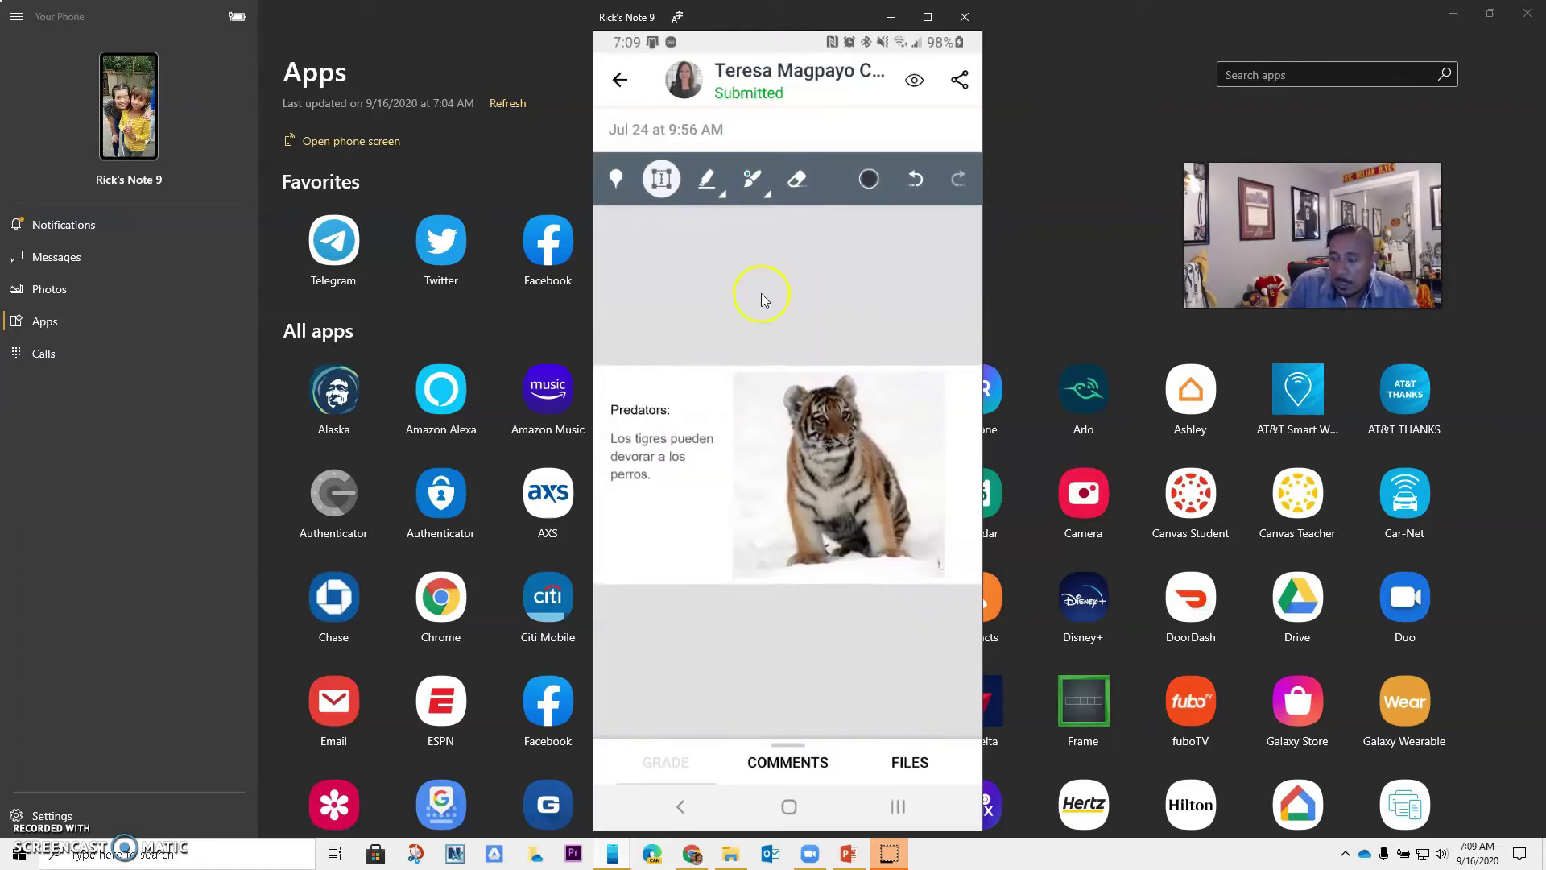
Highlight 'Los tigres pueden' using the red highlight colour
left_click(708, 181)
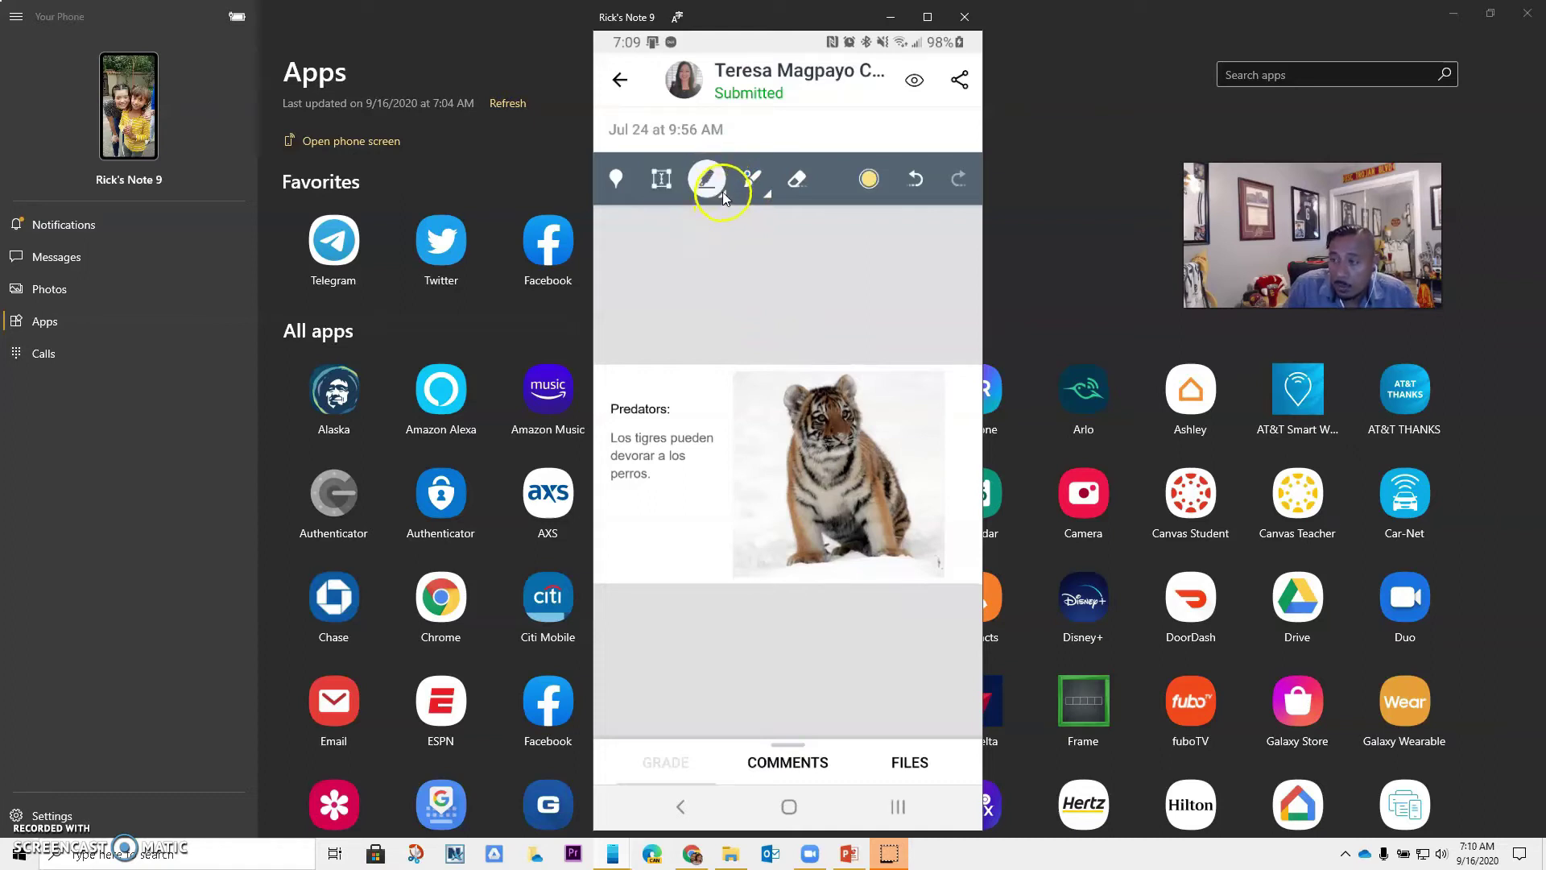
left_click(869, 180)
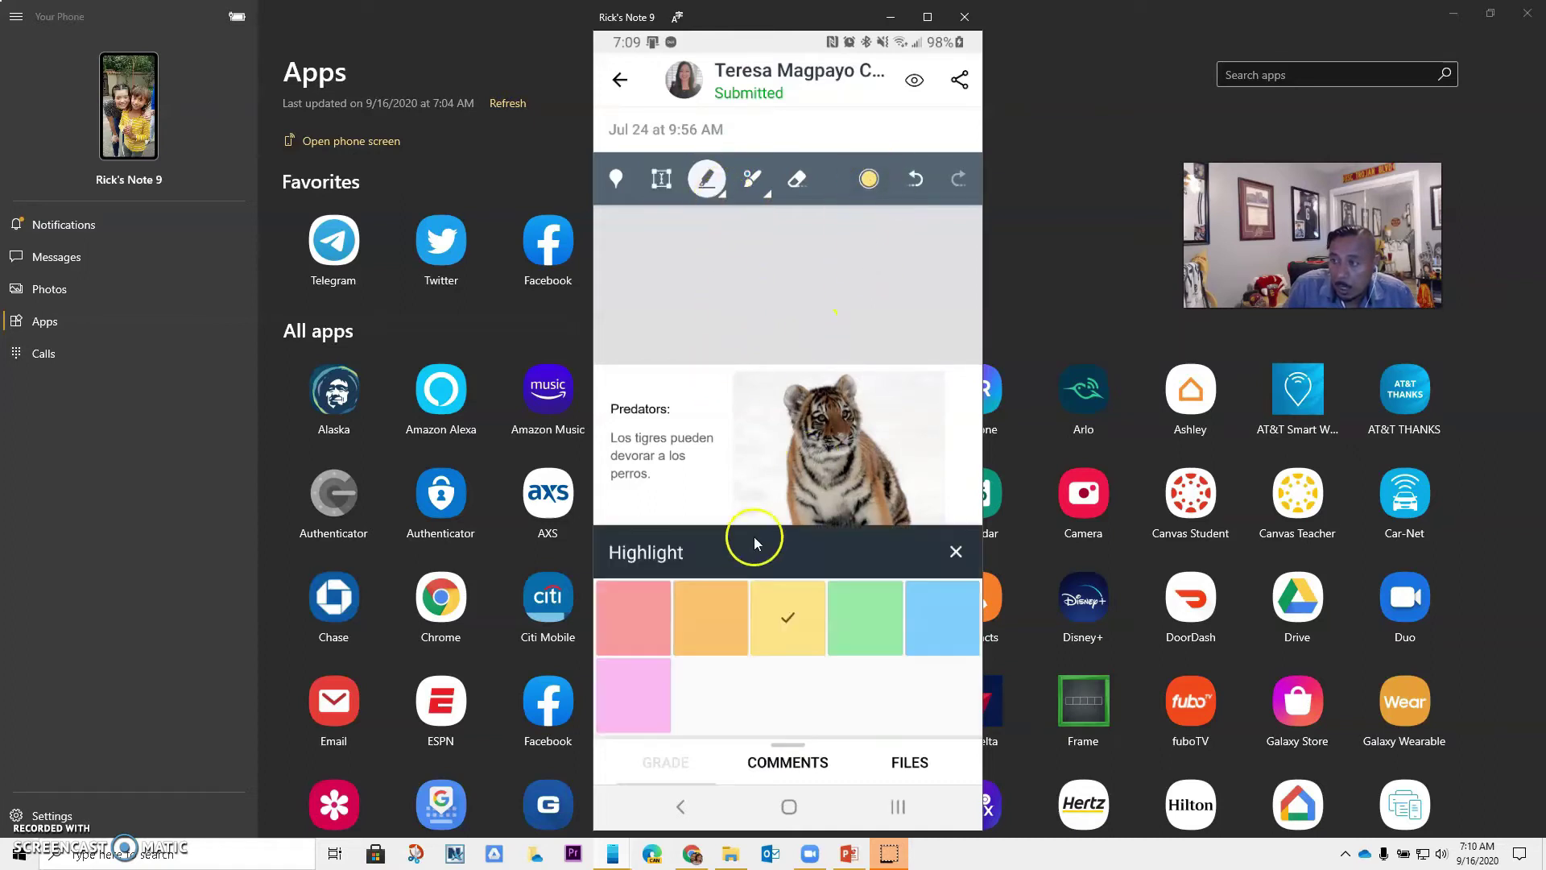
left_click(644, 627)
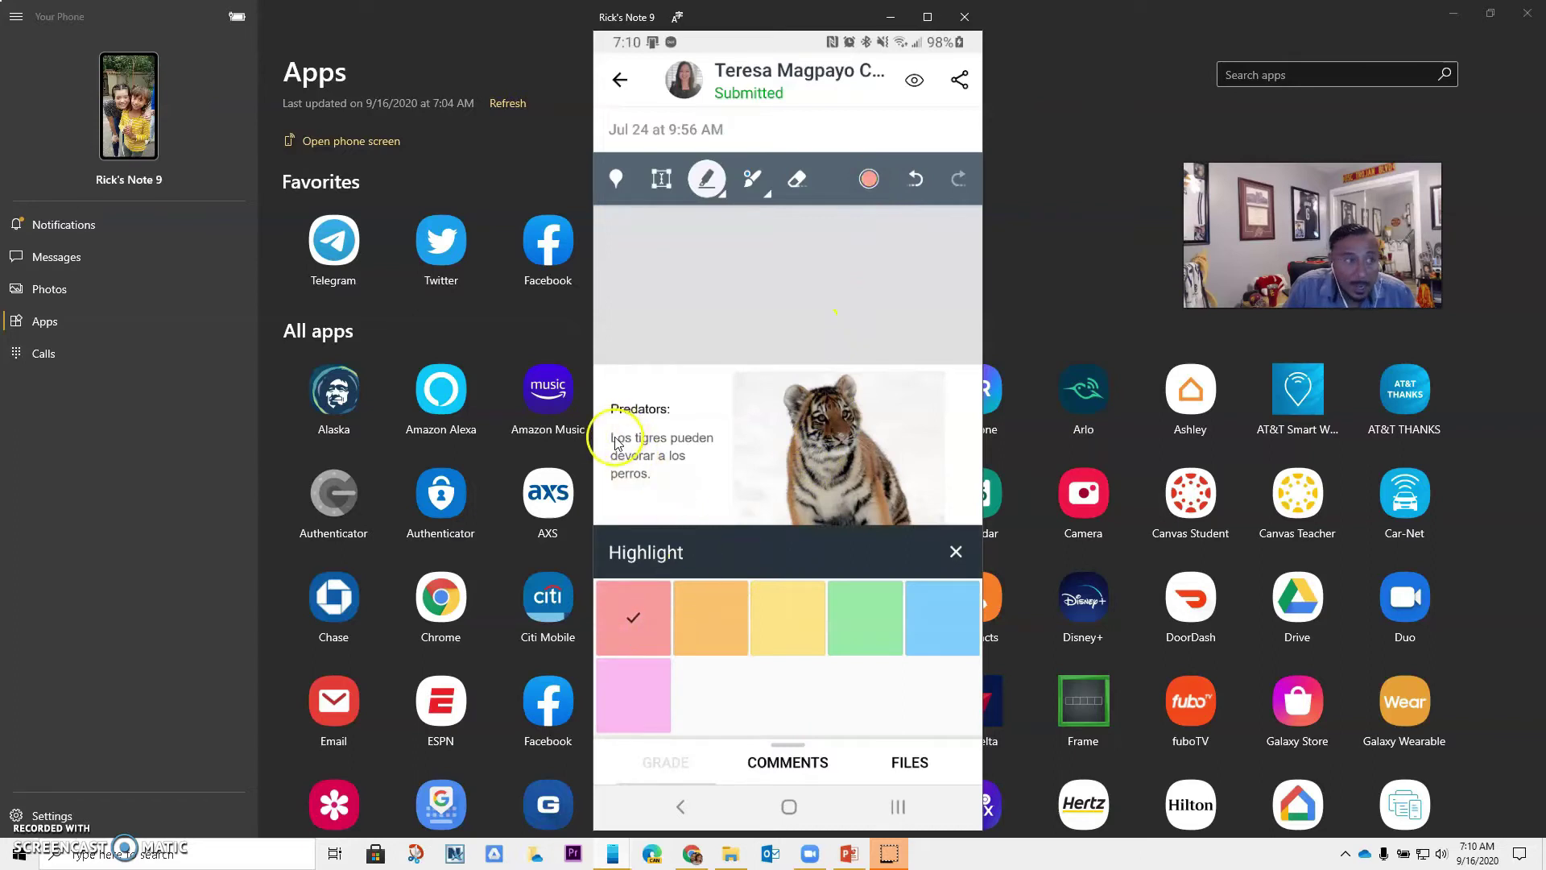
left_click_drag(611, 439, 716, 438)
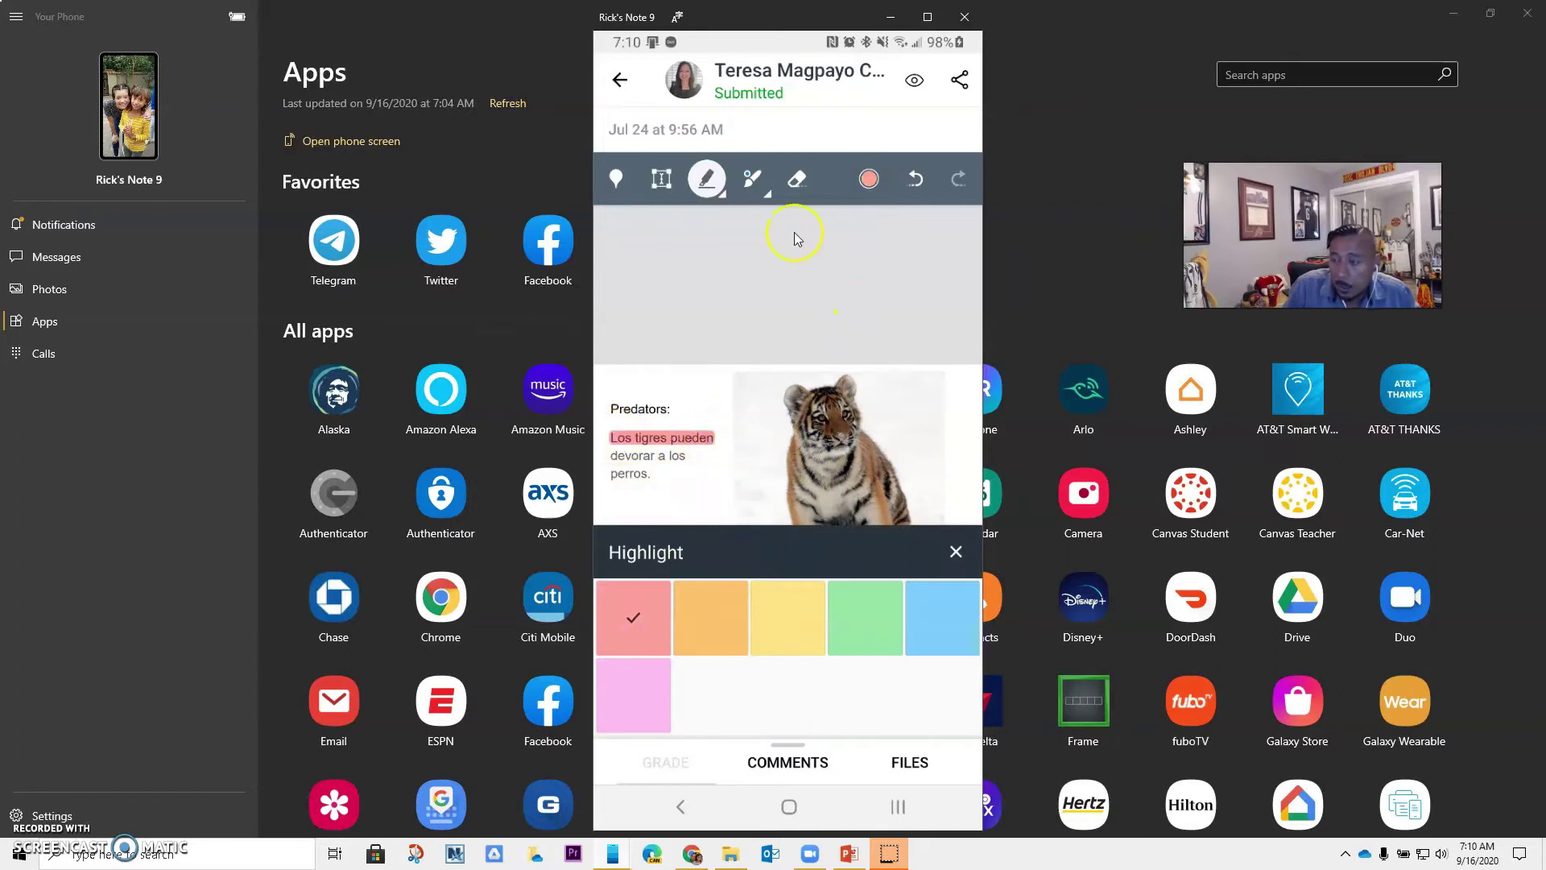
Draw a blue freehand mark below the text and show the submission's comments
left_click(752, 177)
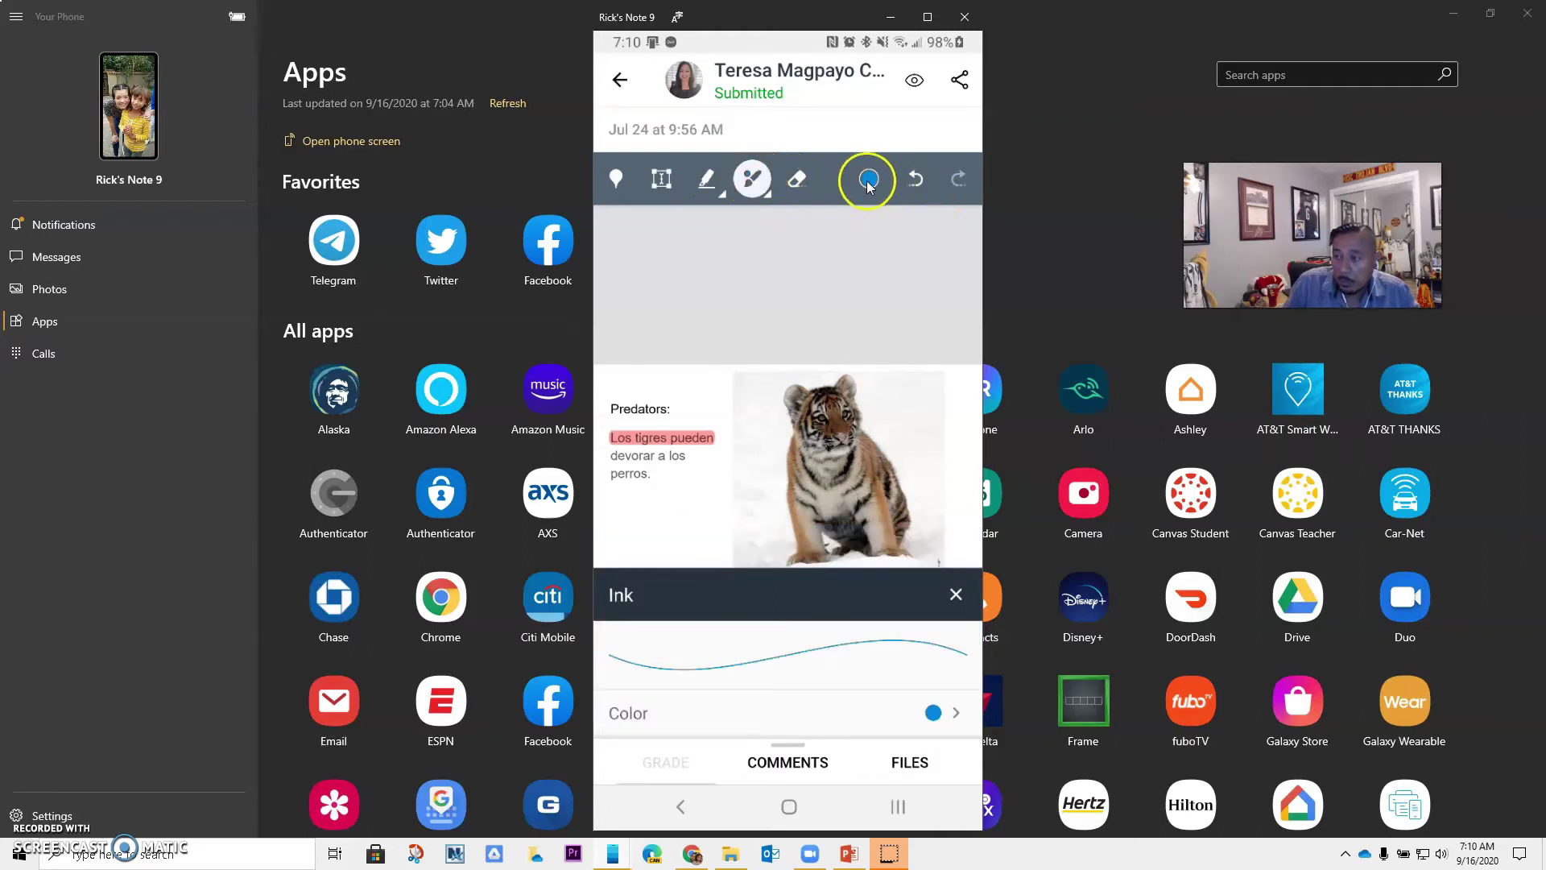
left_click(868, 179)
mouse_move(632, 525)
left_mouse_down()
mouse_move(659, 533)
mouse_move(690, 507)
mouse_move(667, 538)
left_mouse_up()
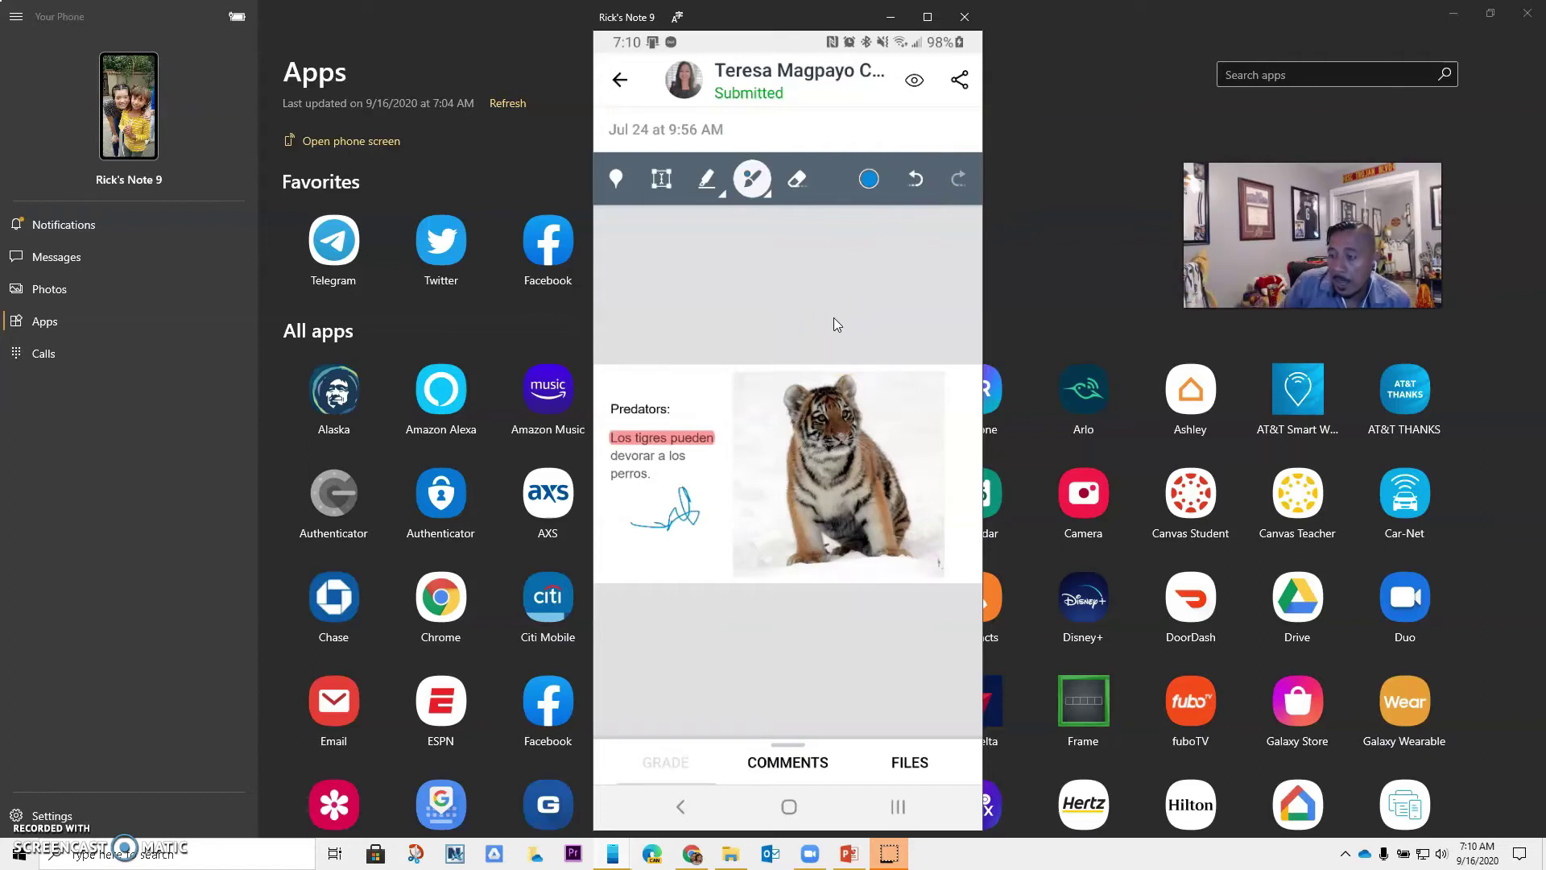
left_click(787, 765)
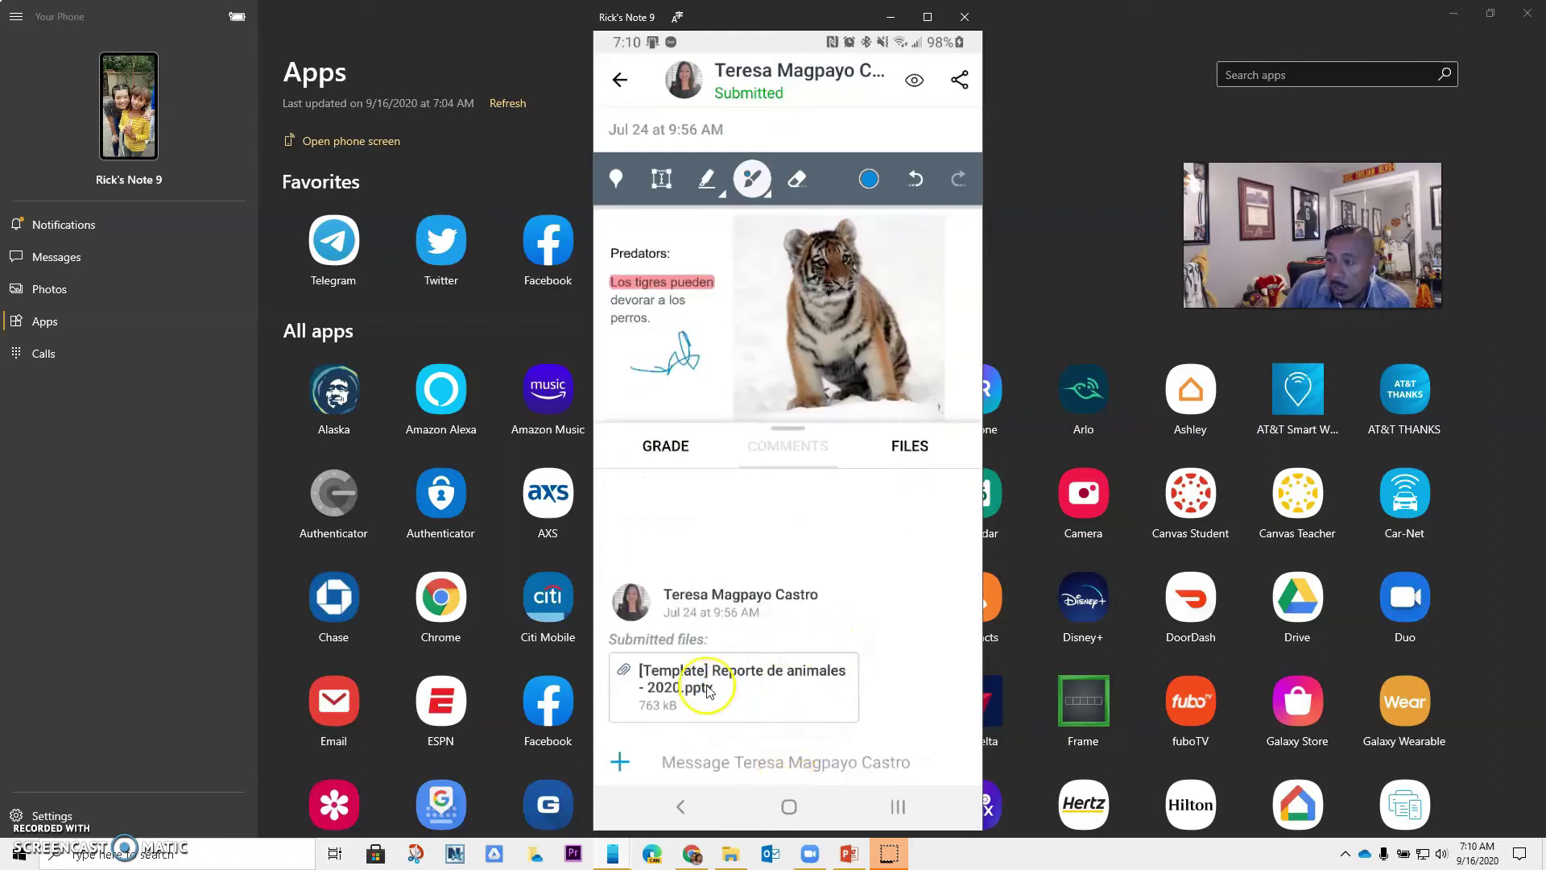
Enter a custom grade of 10 so the submission shows 10/10
left_click(669, 449)
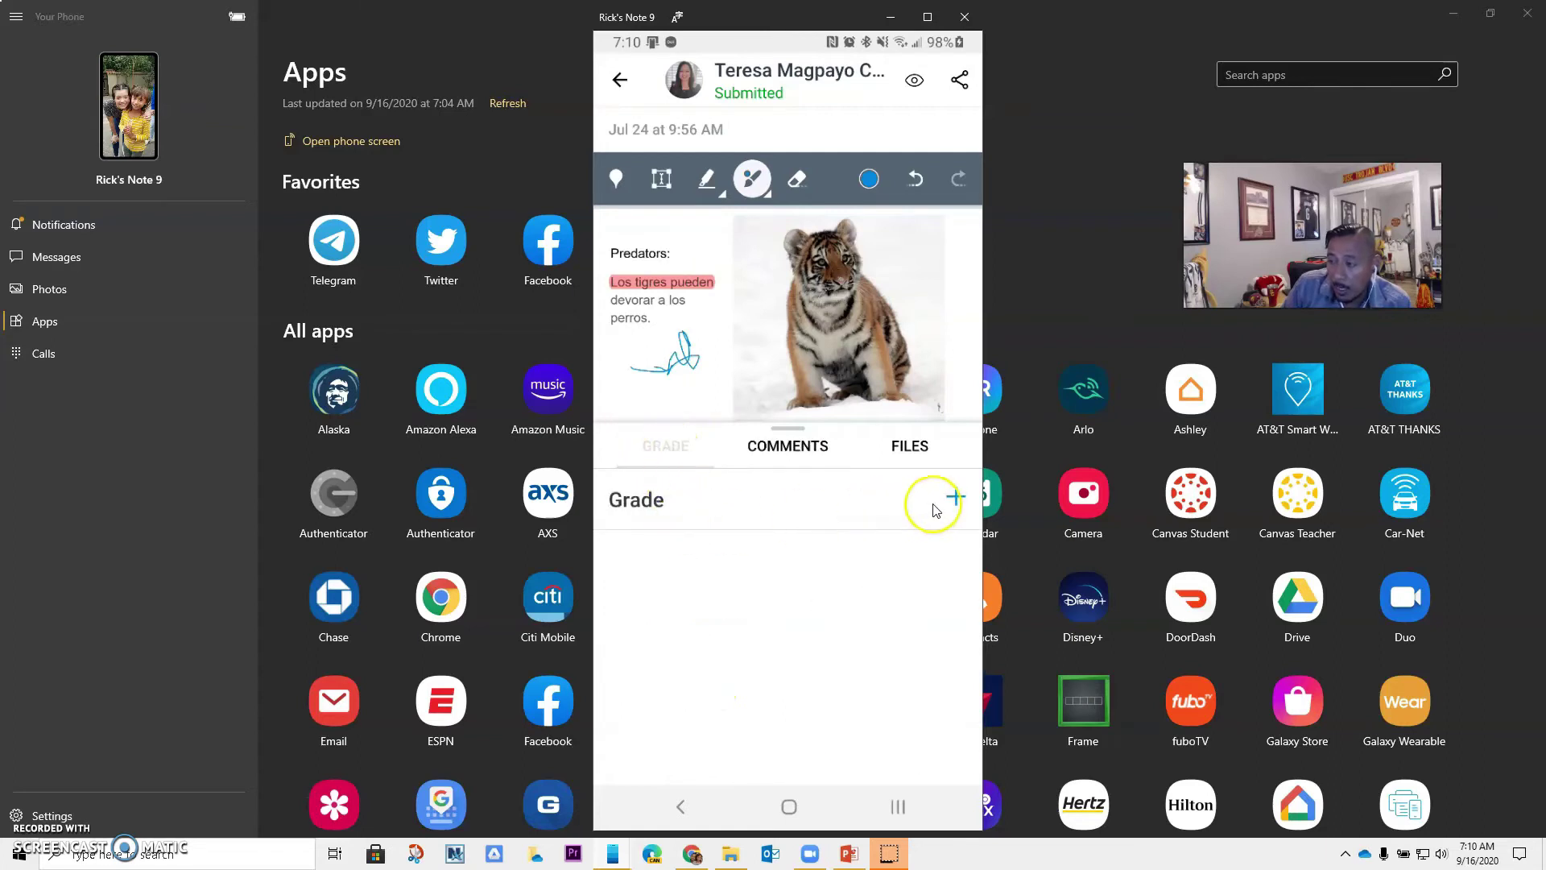
left_click(954, 497)
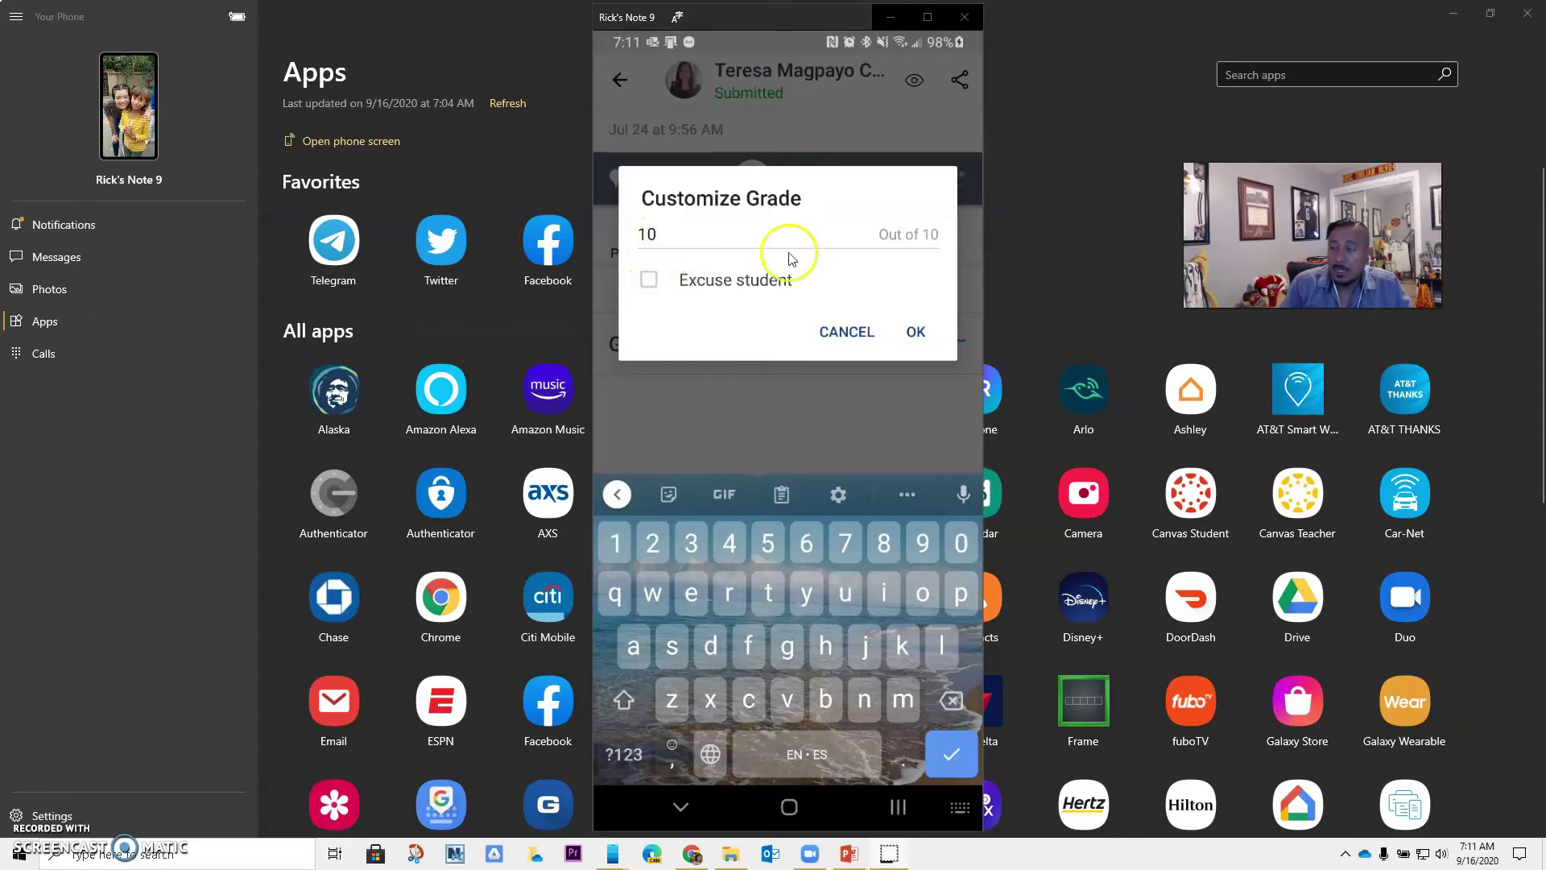
left_click(916, 332)
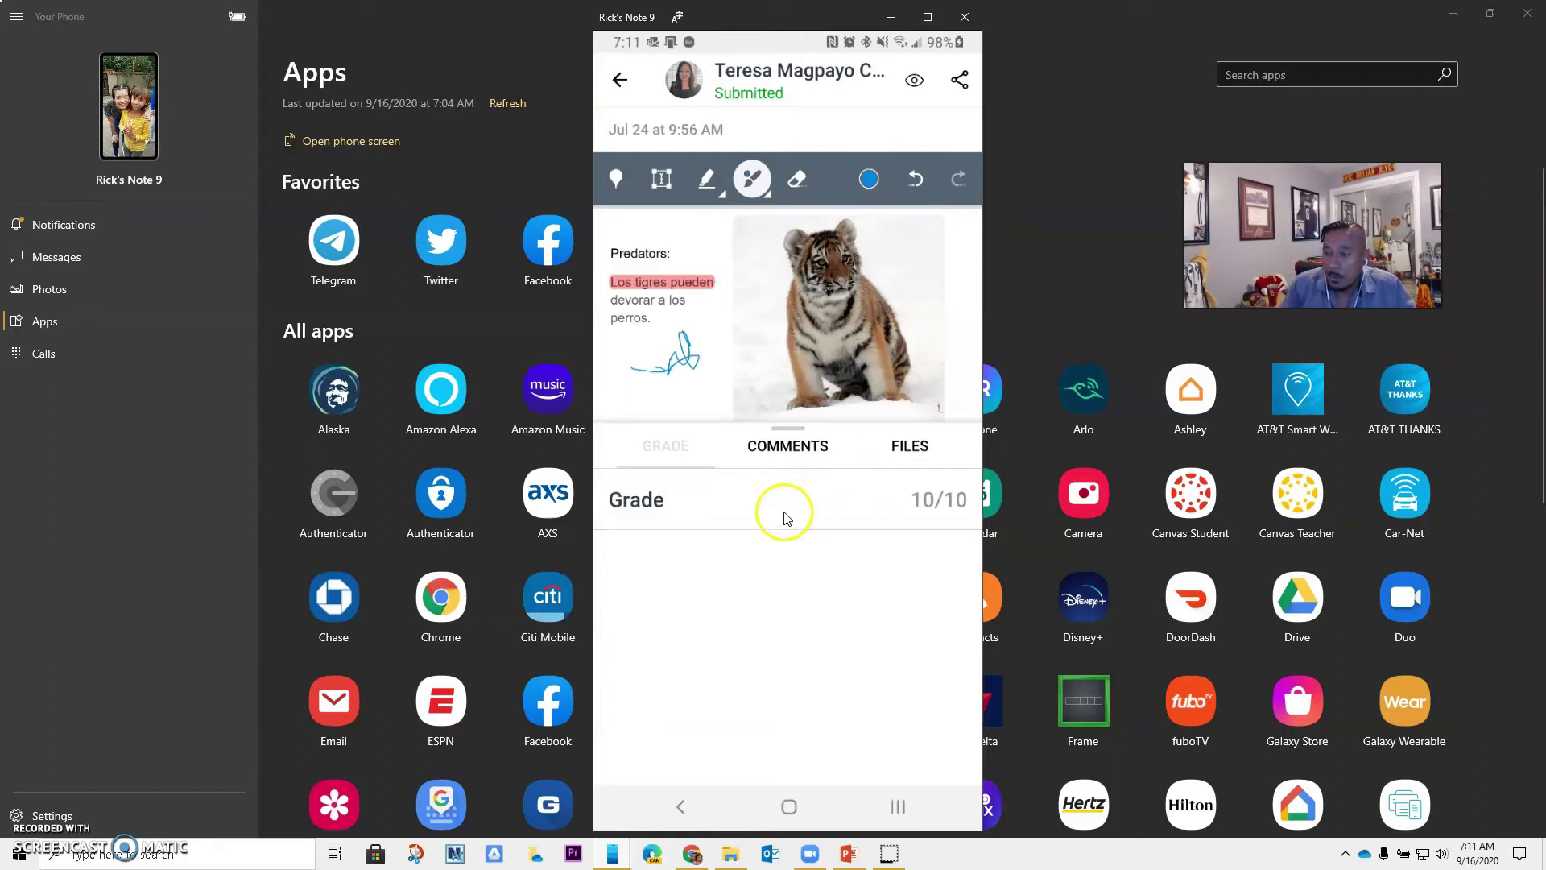
Record a few-second audio comment, allowing microphone access, and send it to the student
left_click(803, 456)
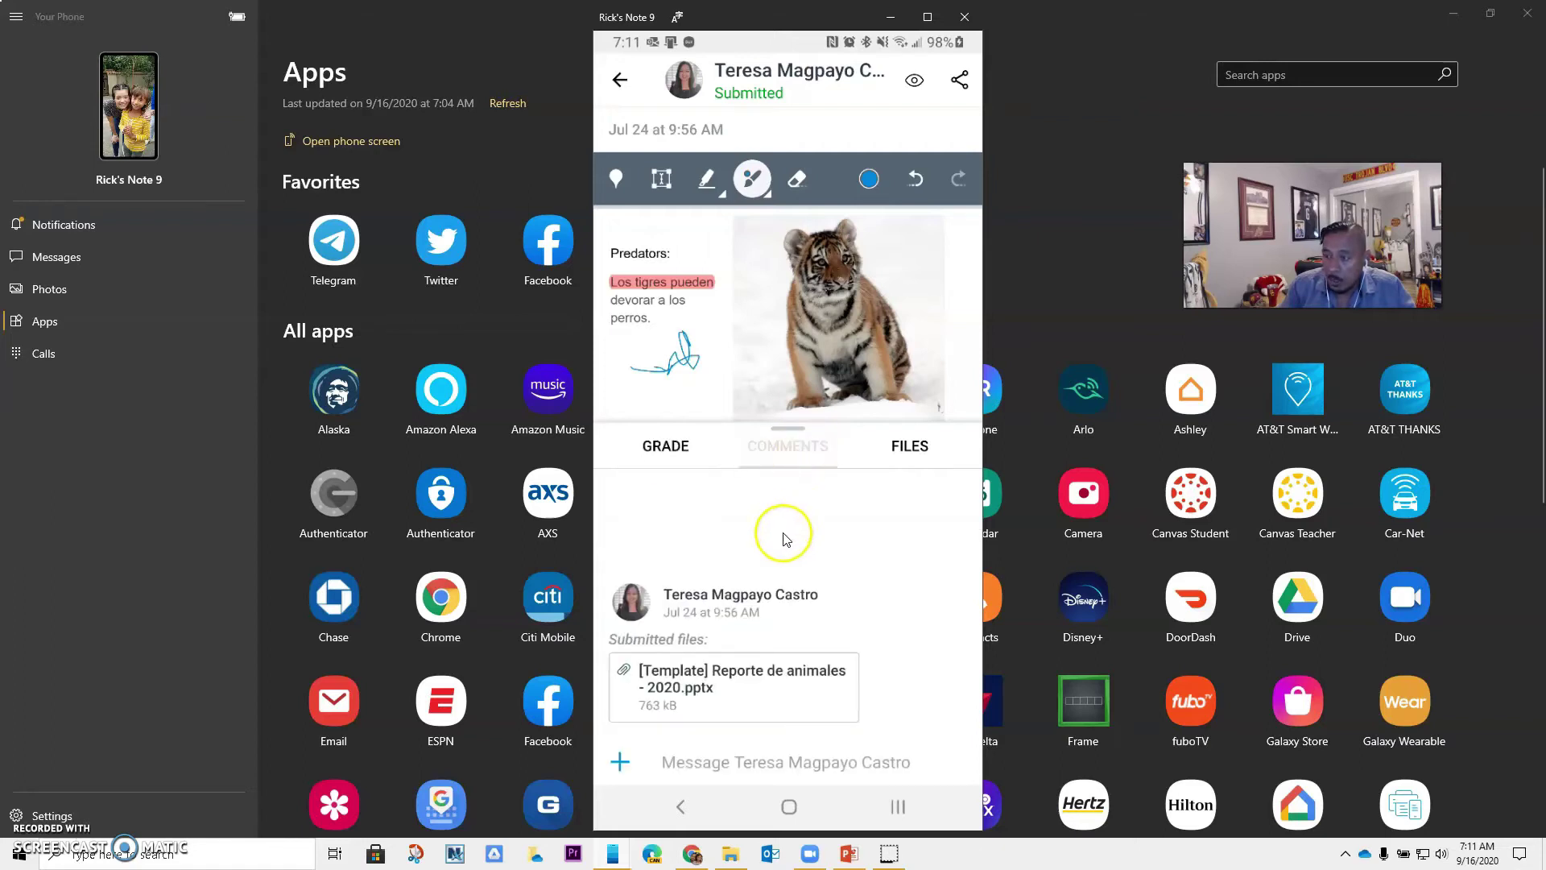
left_click(623, 763)
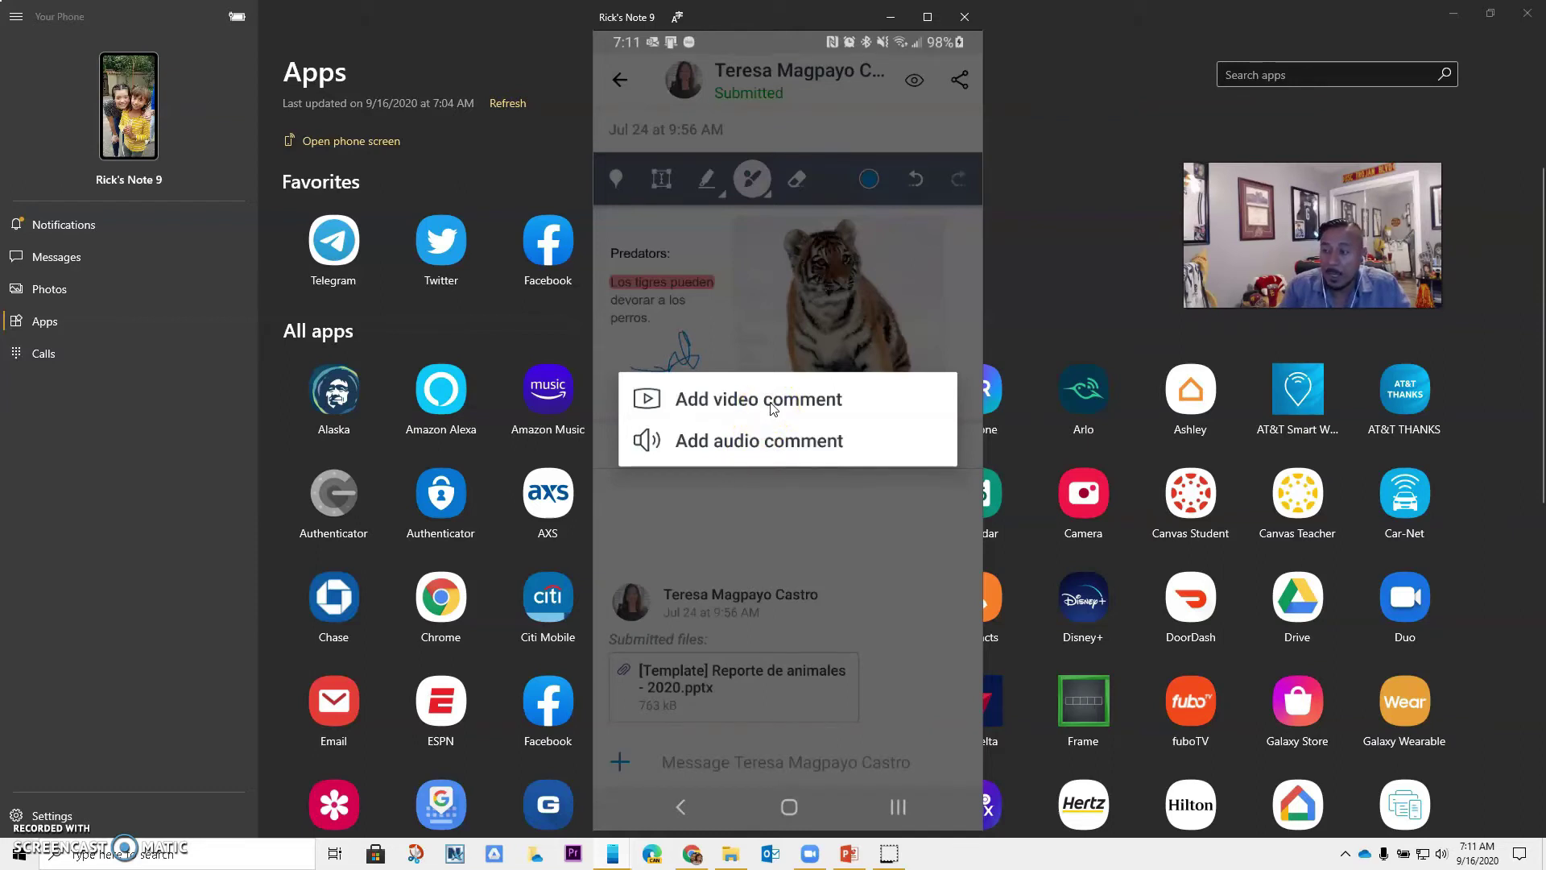
left_click(772, 411)
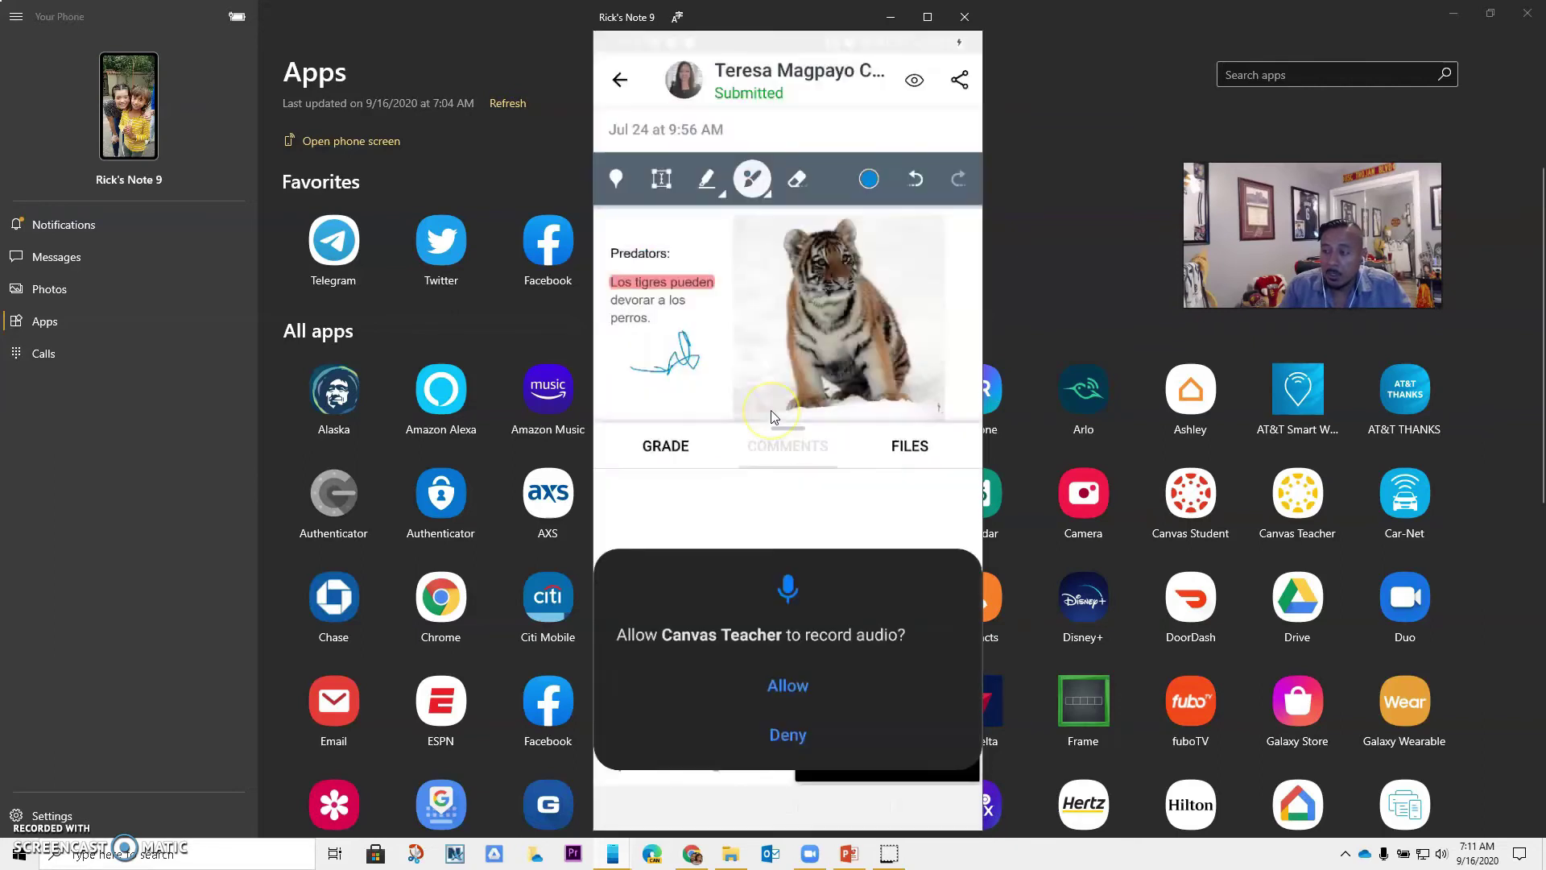
left_click(789, 689)
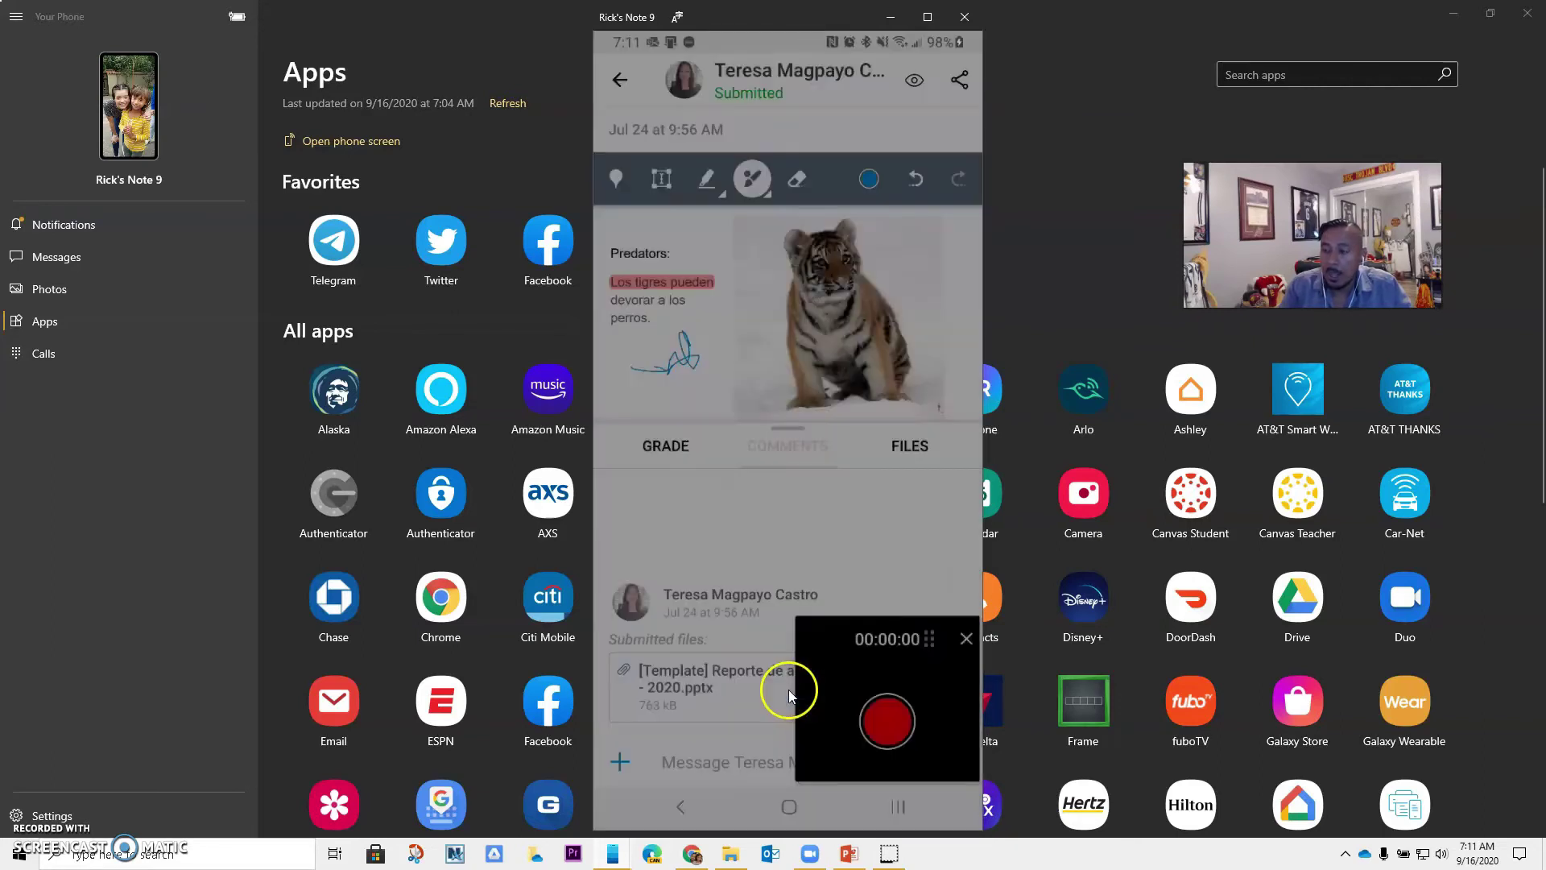
left_click(887, 721)
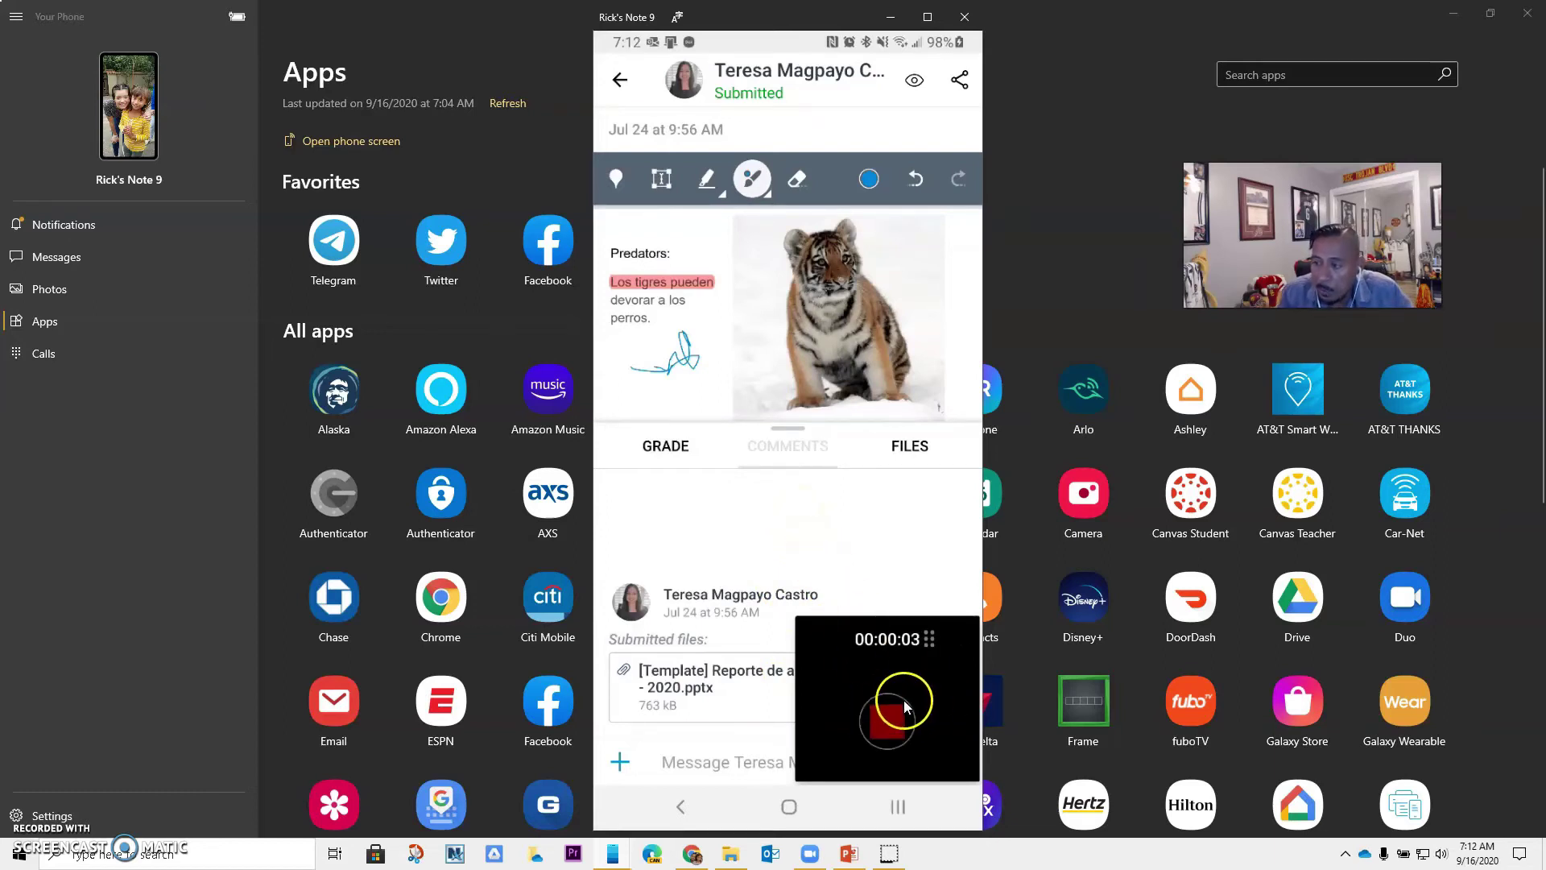
left_click(888, 723)
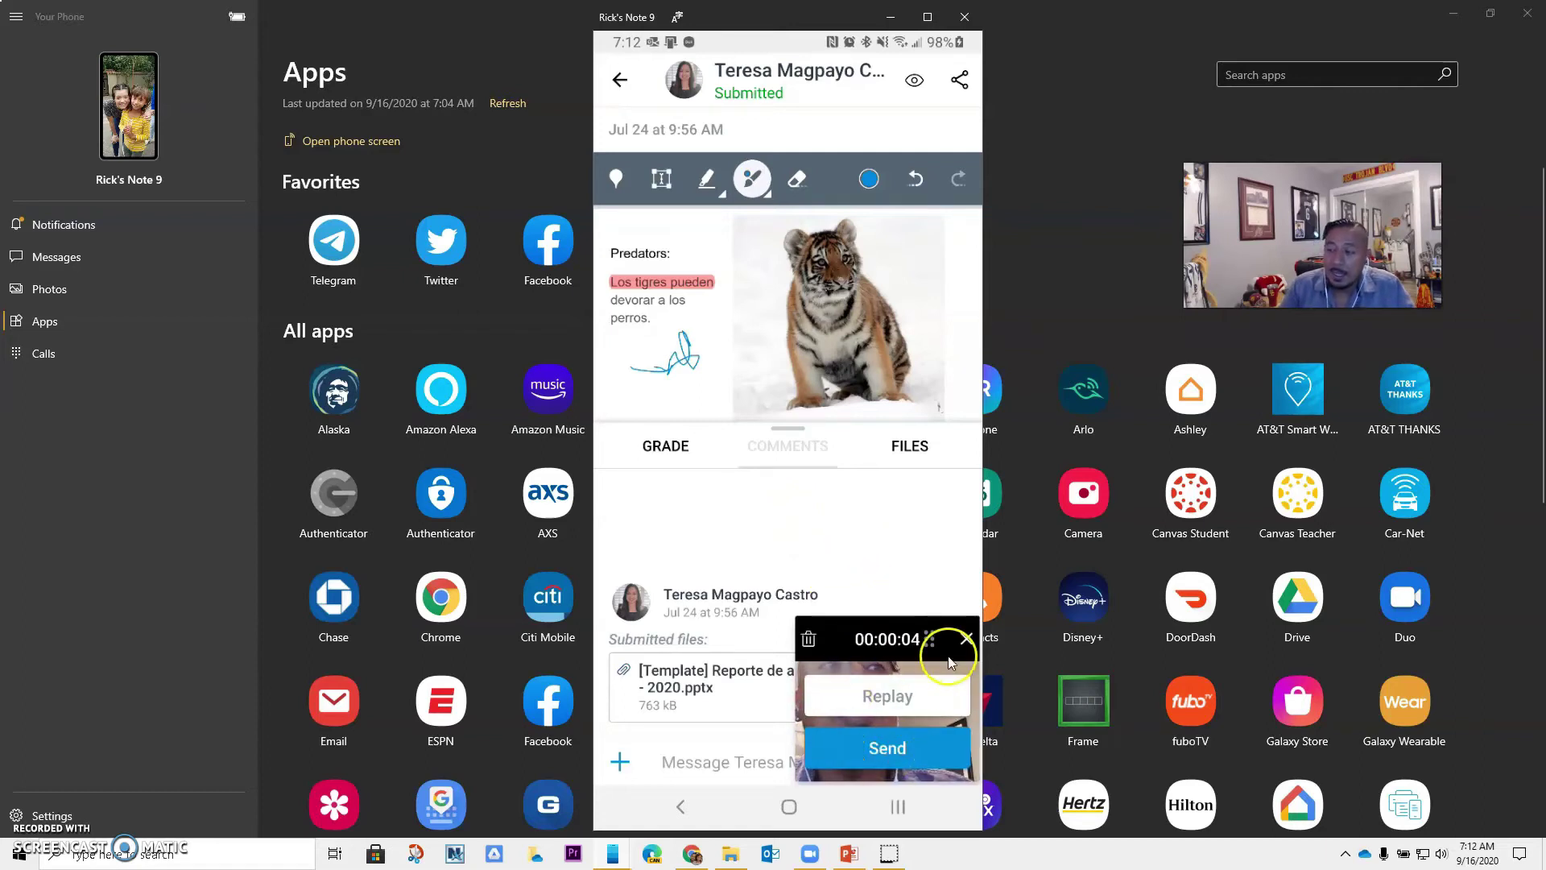
left_click(875, 751)
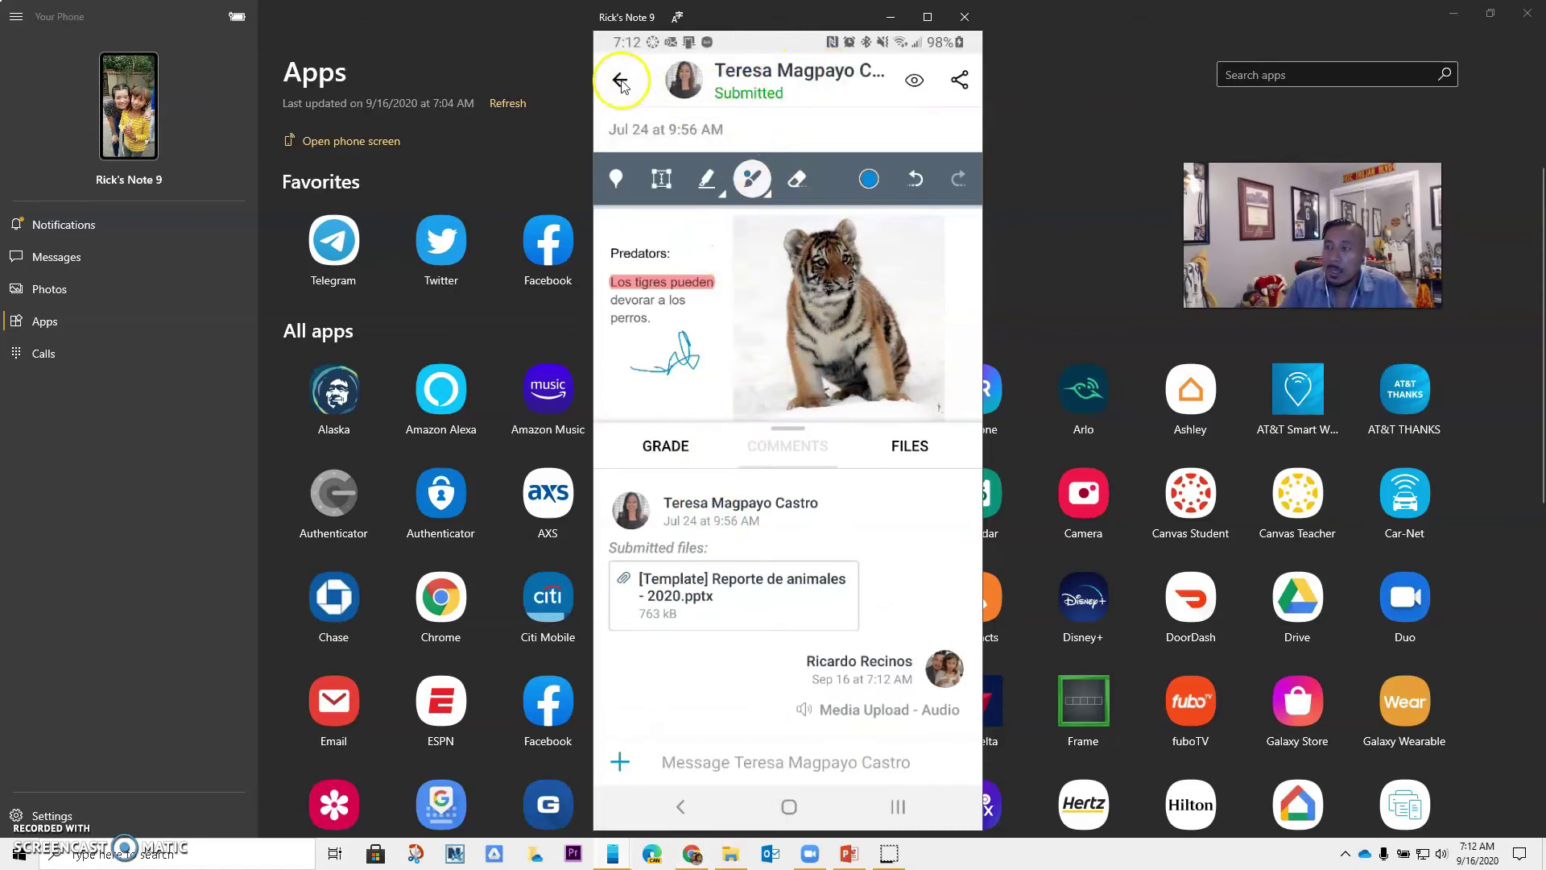
From the To Do list, open the Flipgrid - Uses submission in its external Flipgrid tool
left_click(620, 80)
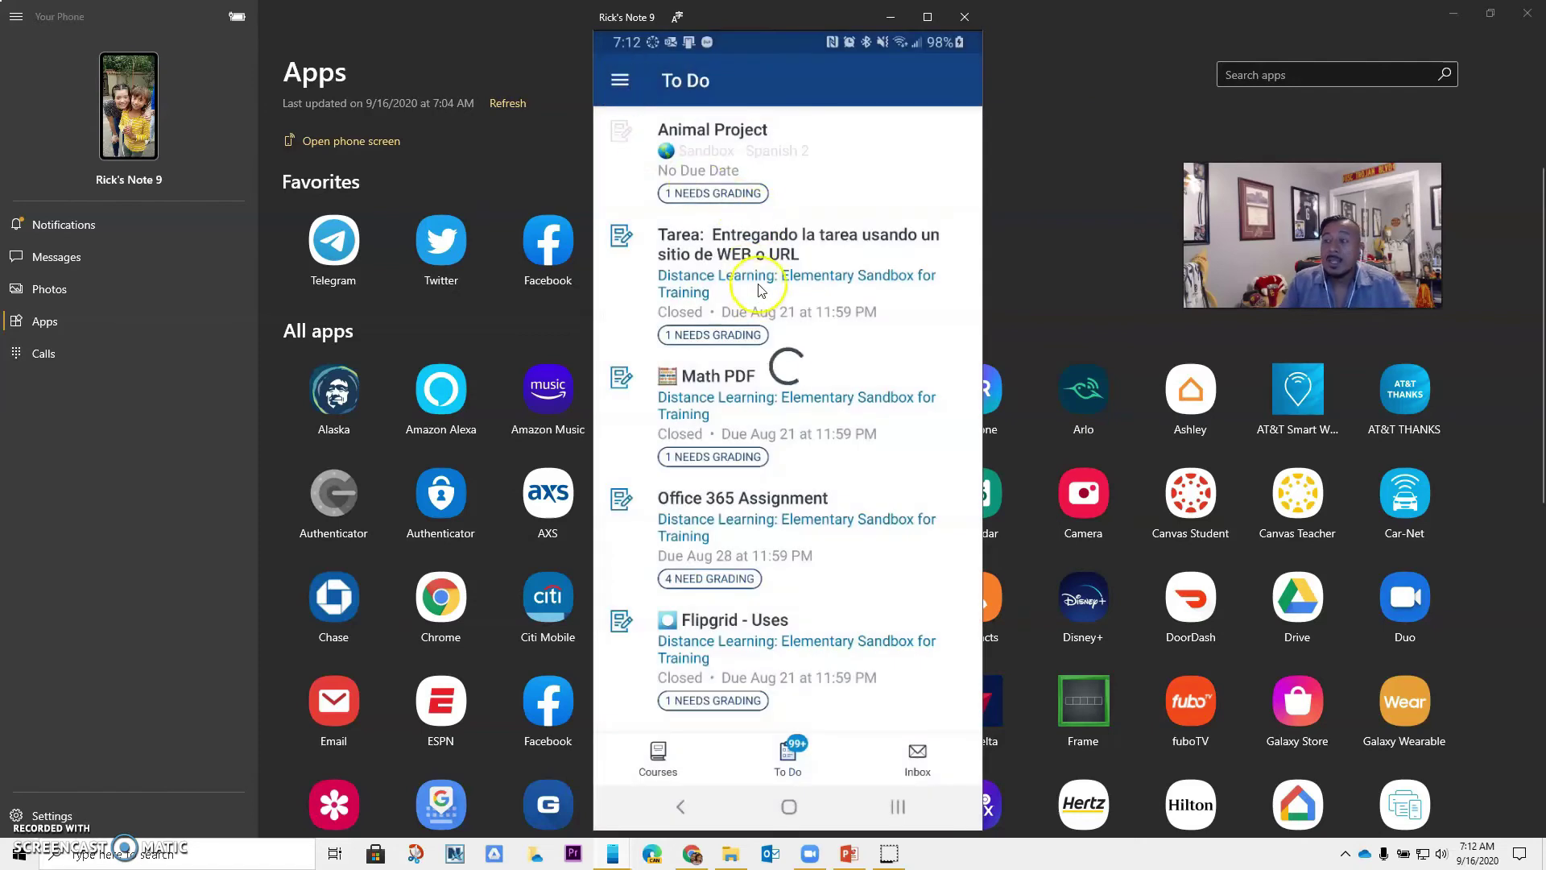
left_click(700, 703)
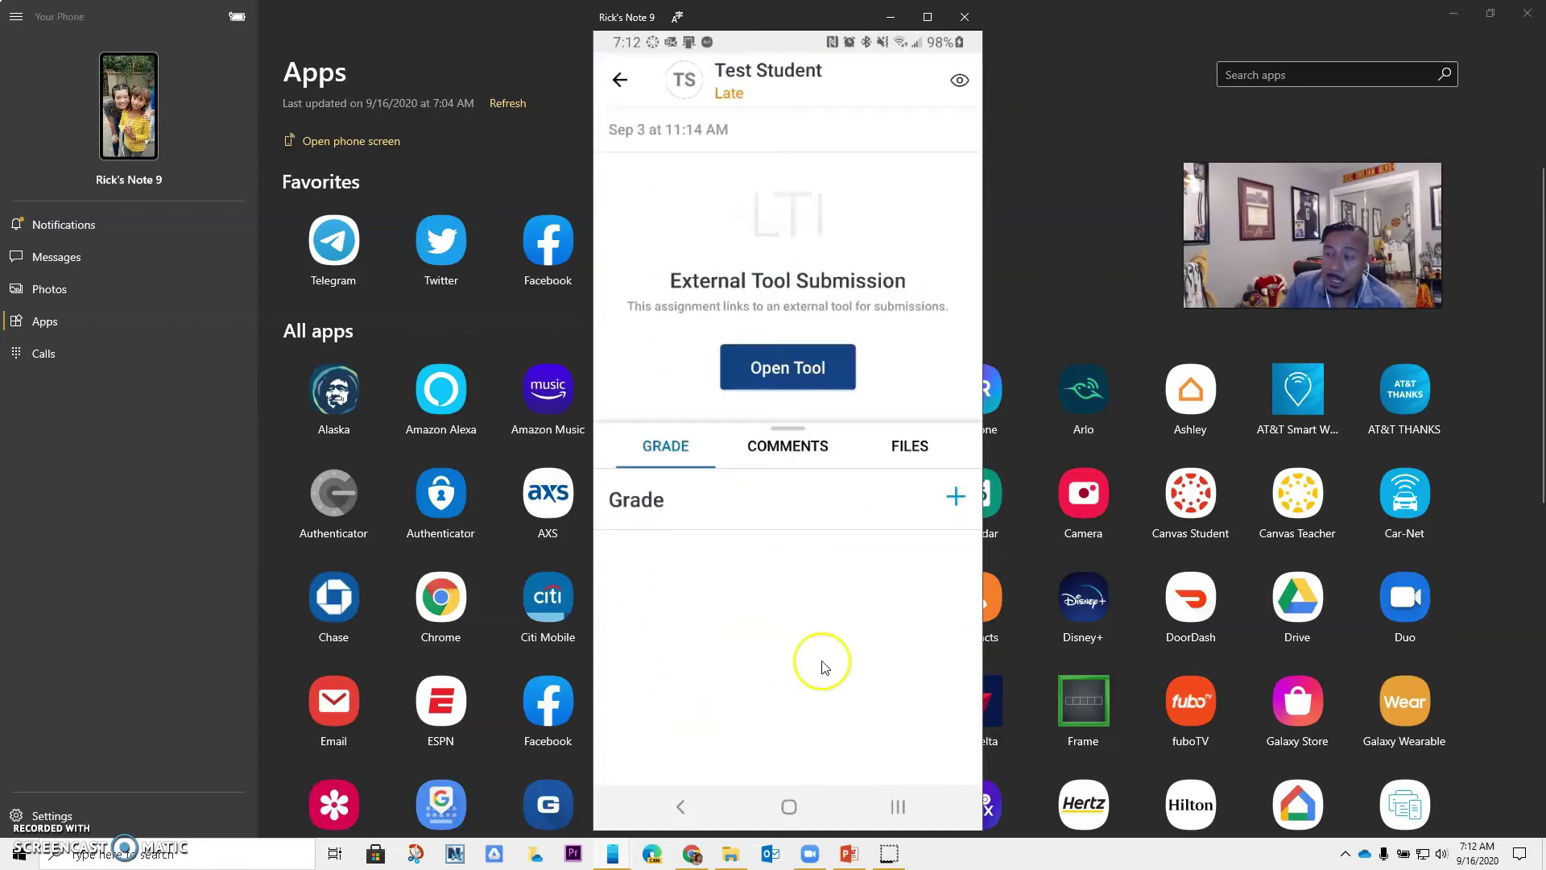
left_click(801, 379)
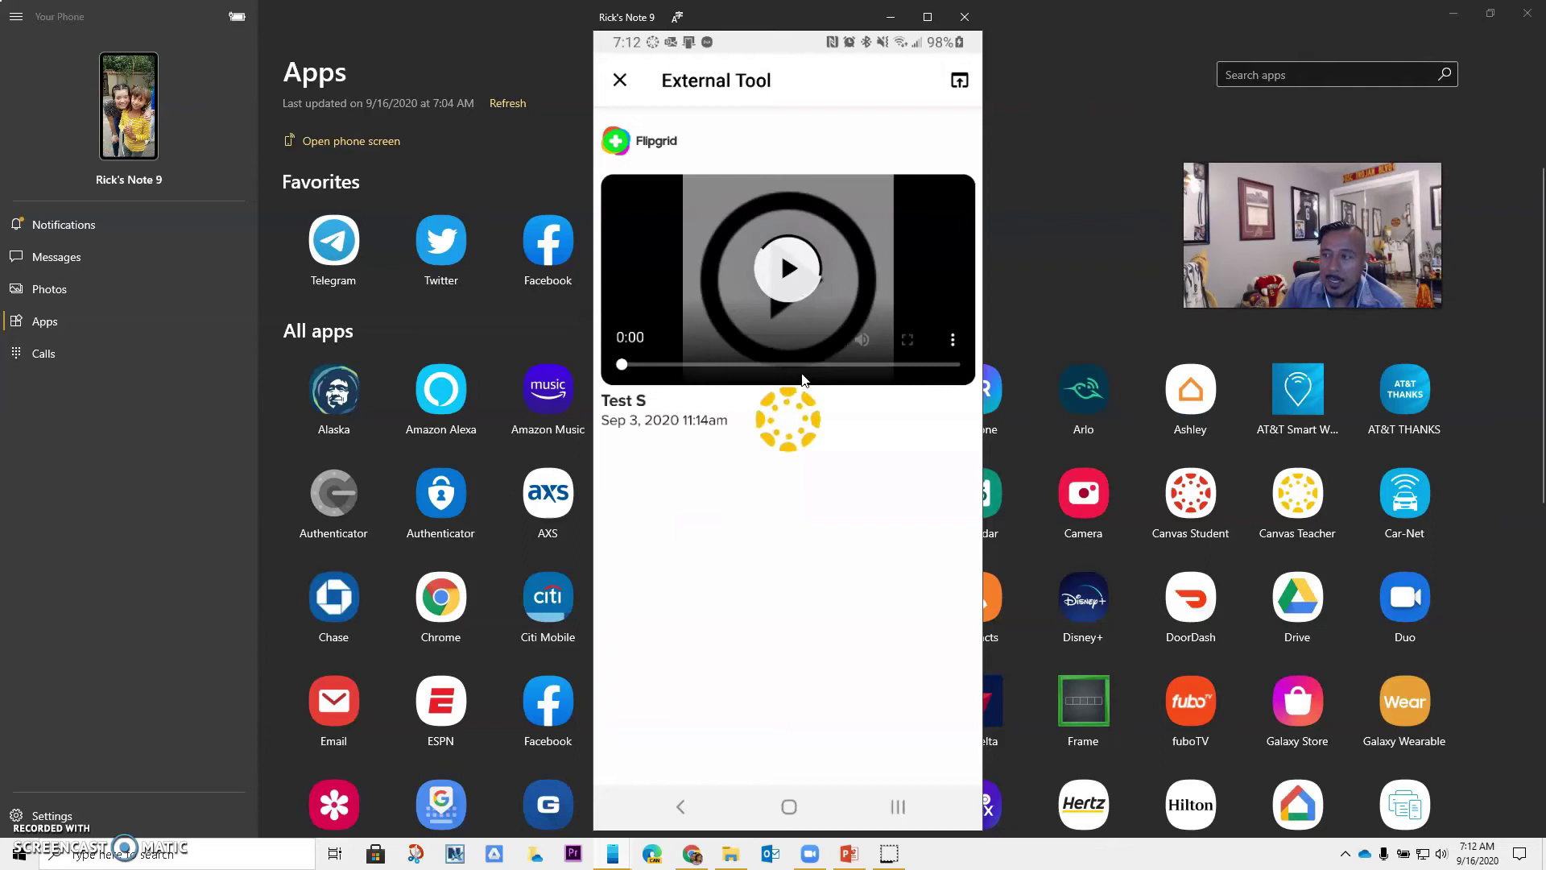
Play the Test Student's Flipgrid video twice, then close the viewer
left_click(789, 274)
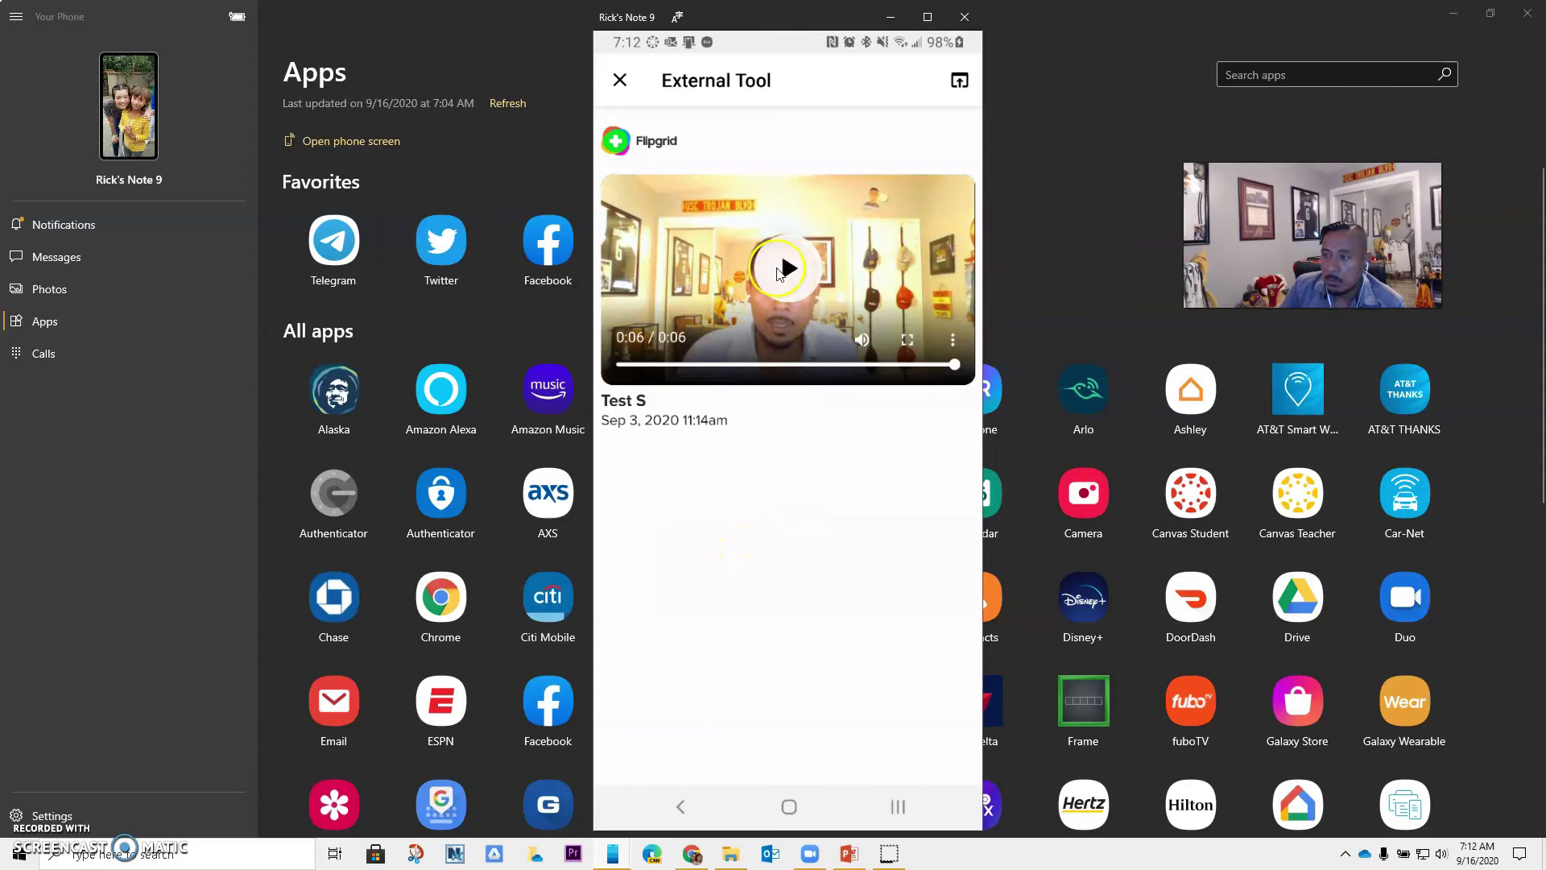
left_click(778, 272)
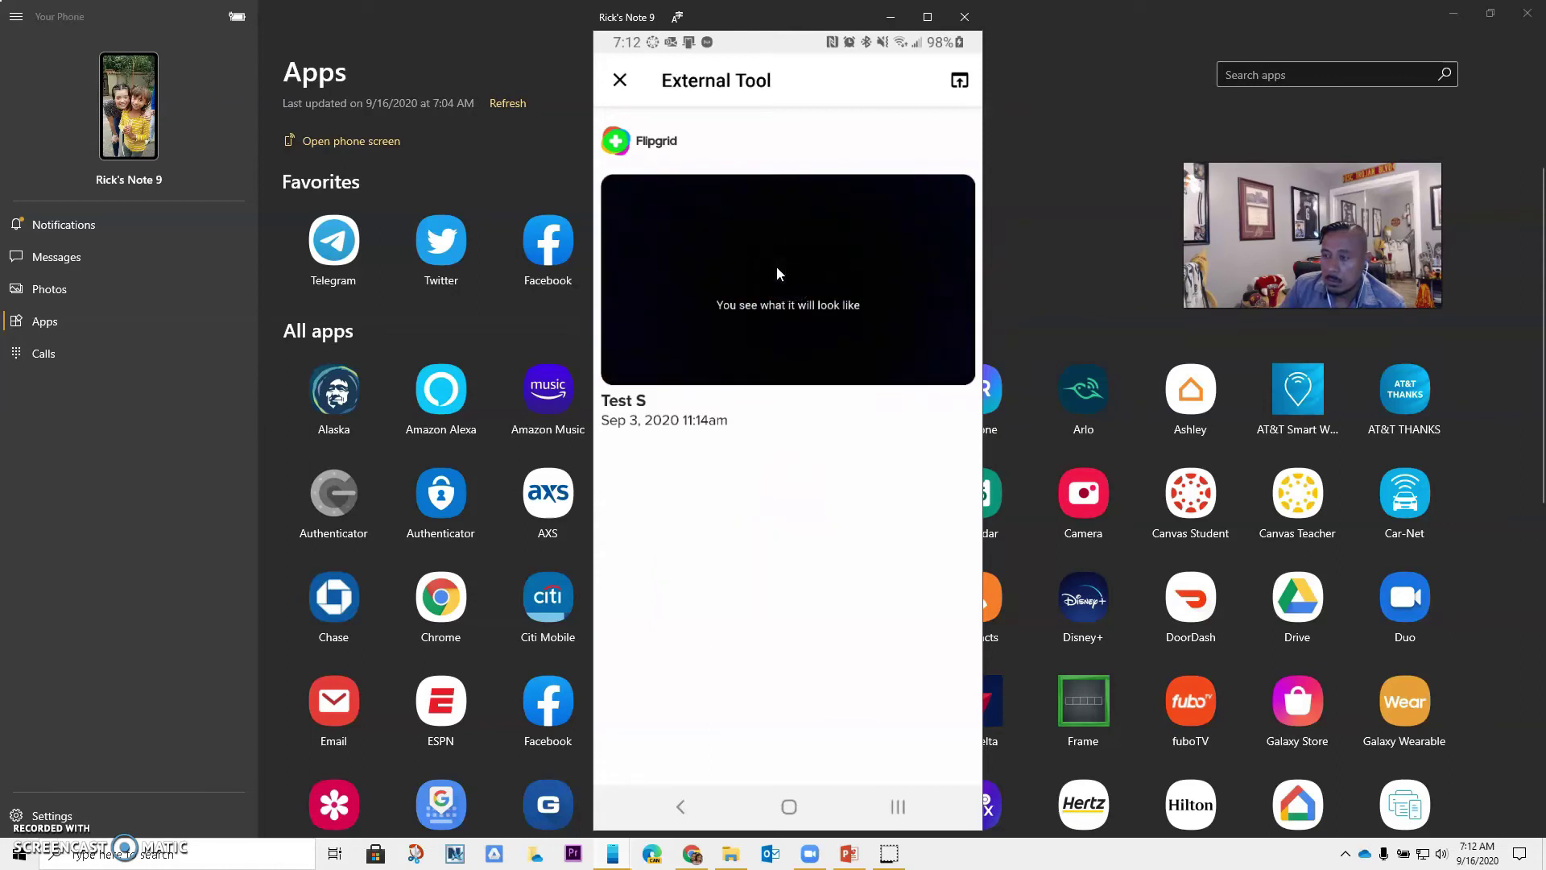
left_click(799, 384)
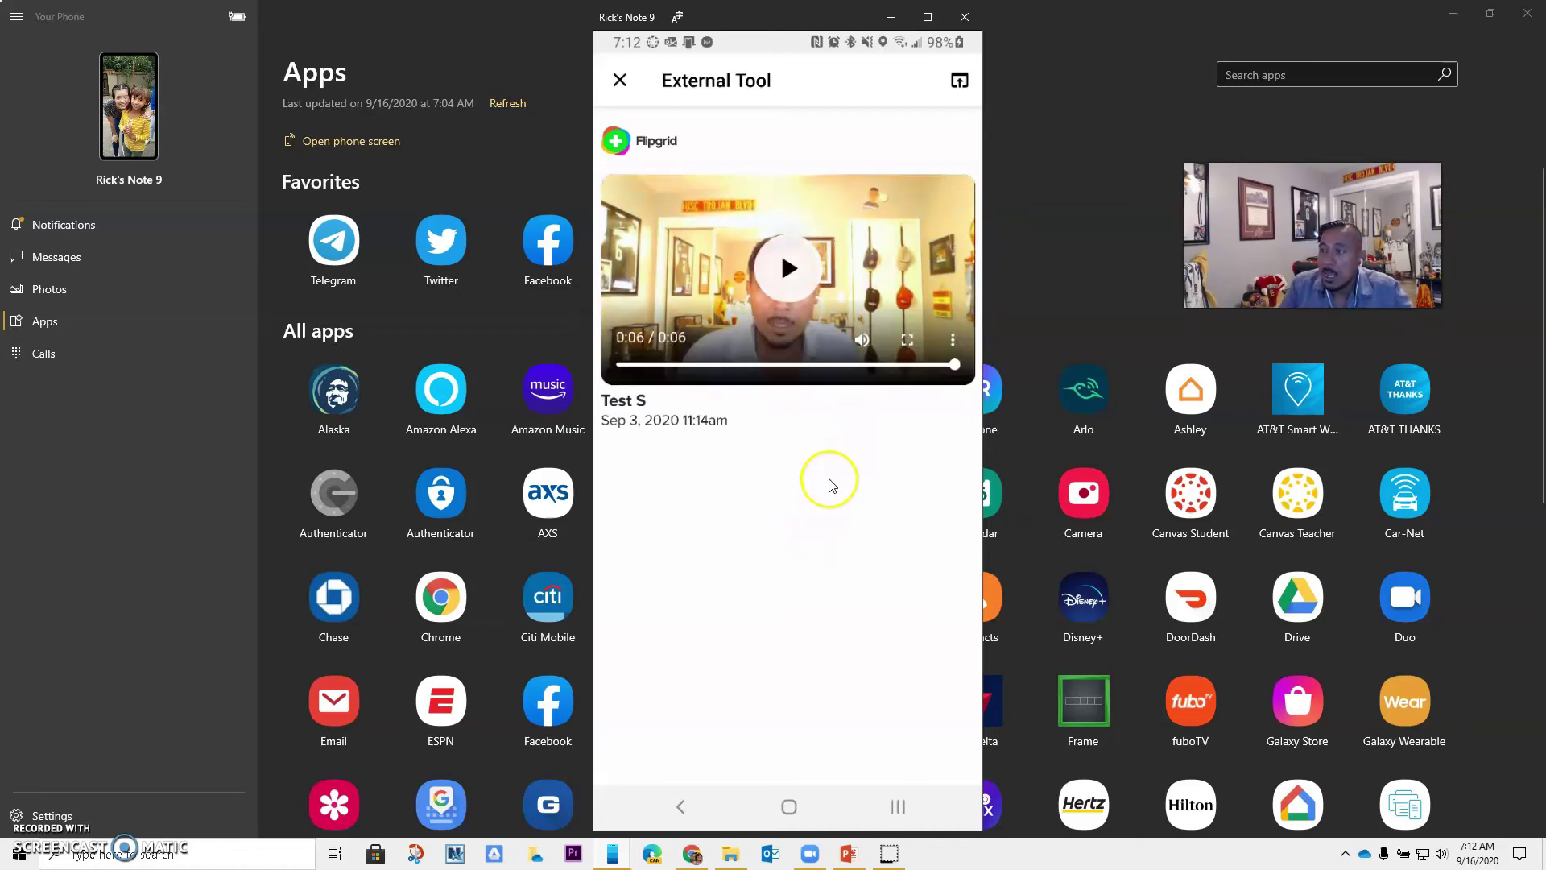
left_click(620, 84)
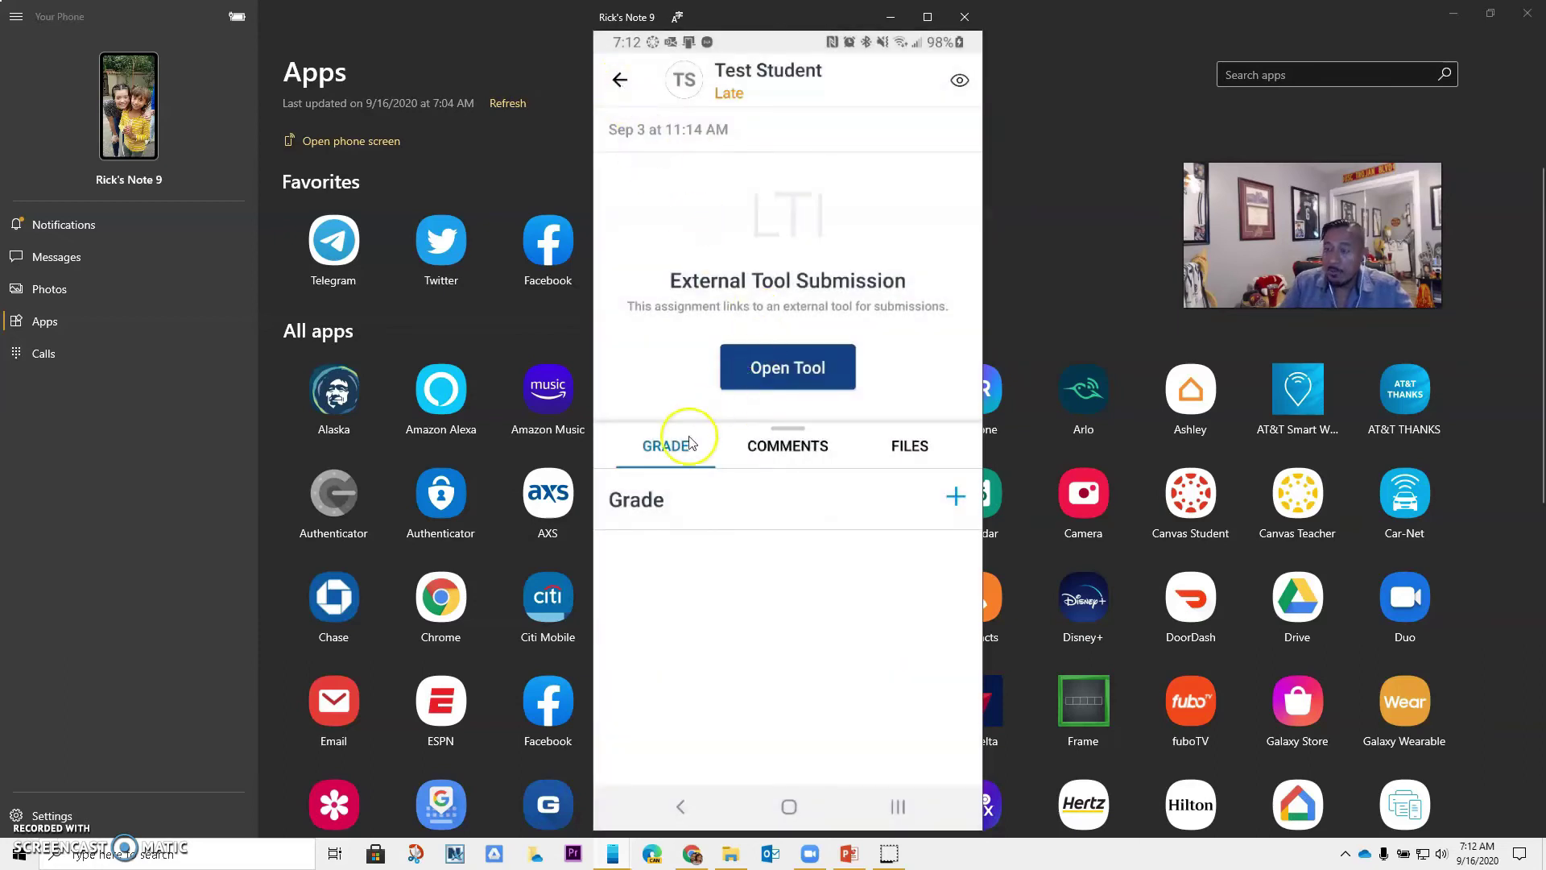
Score the late Flipgrid submission 5 out of 5
left_click(956, 498)
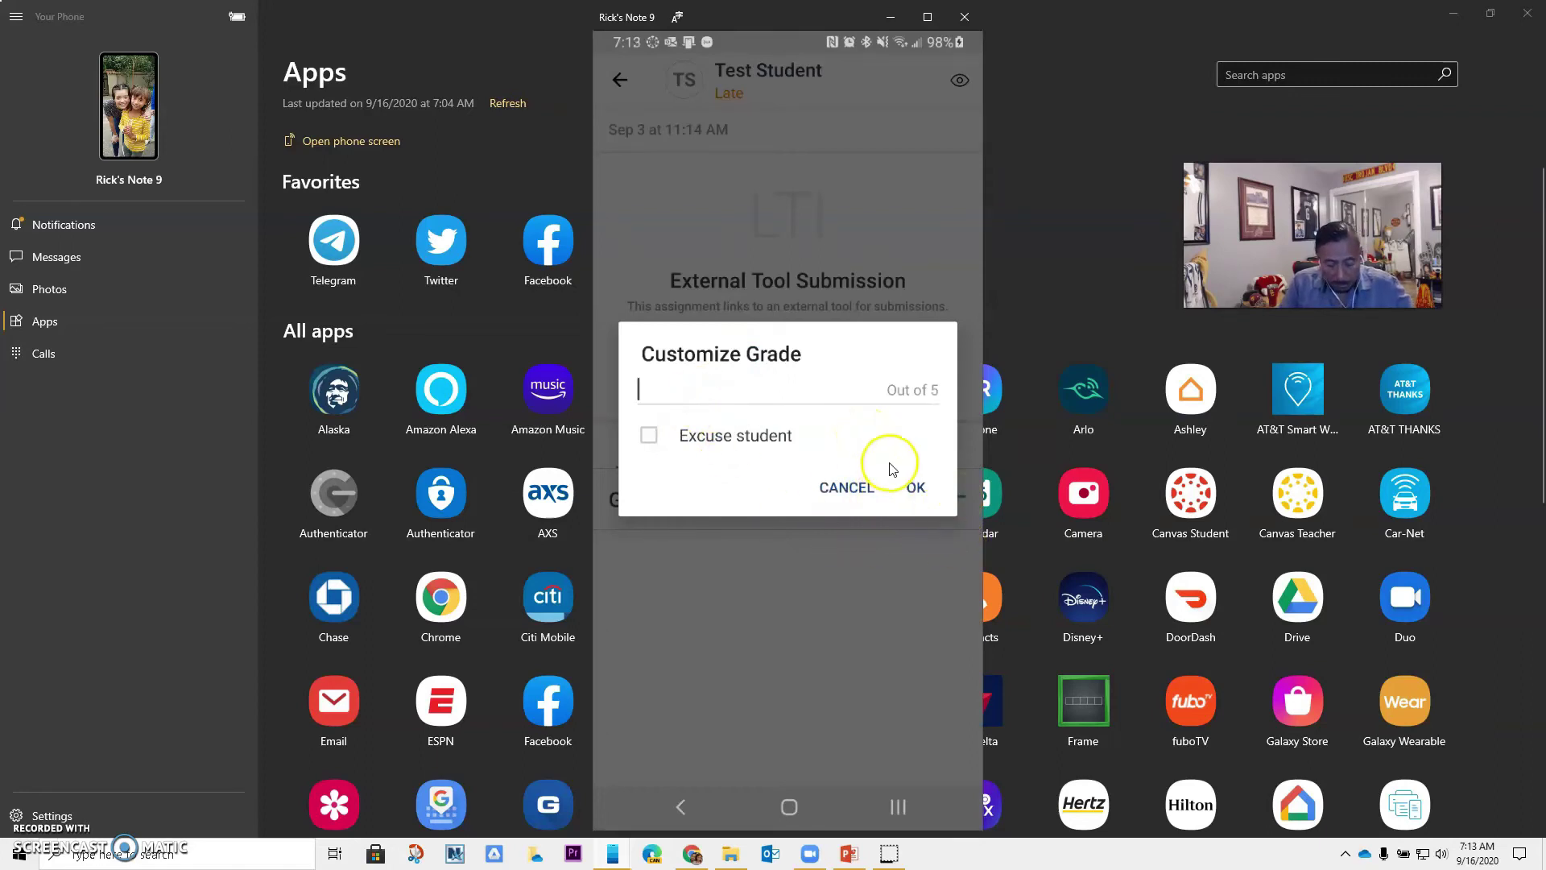
type("5")
left_click(915, 333)
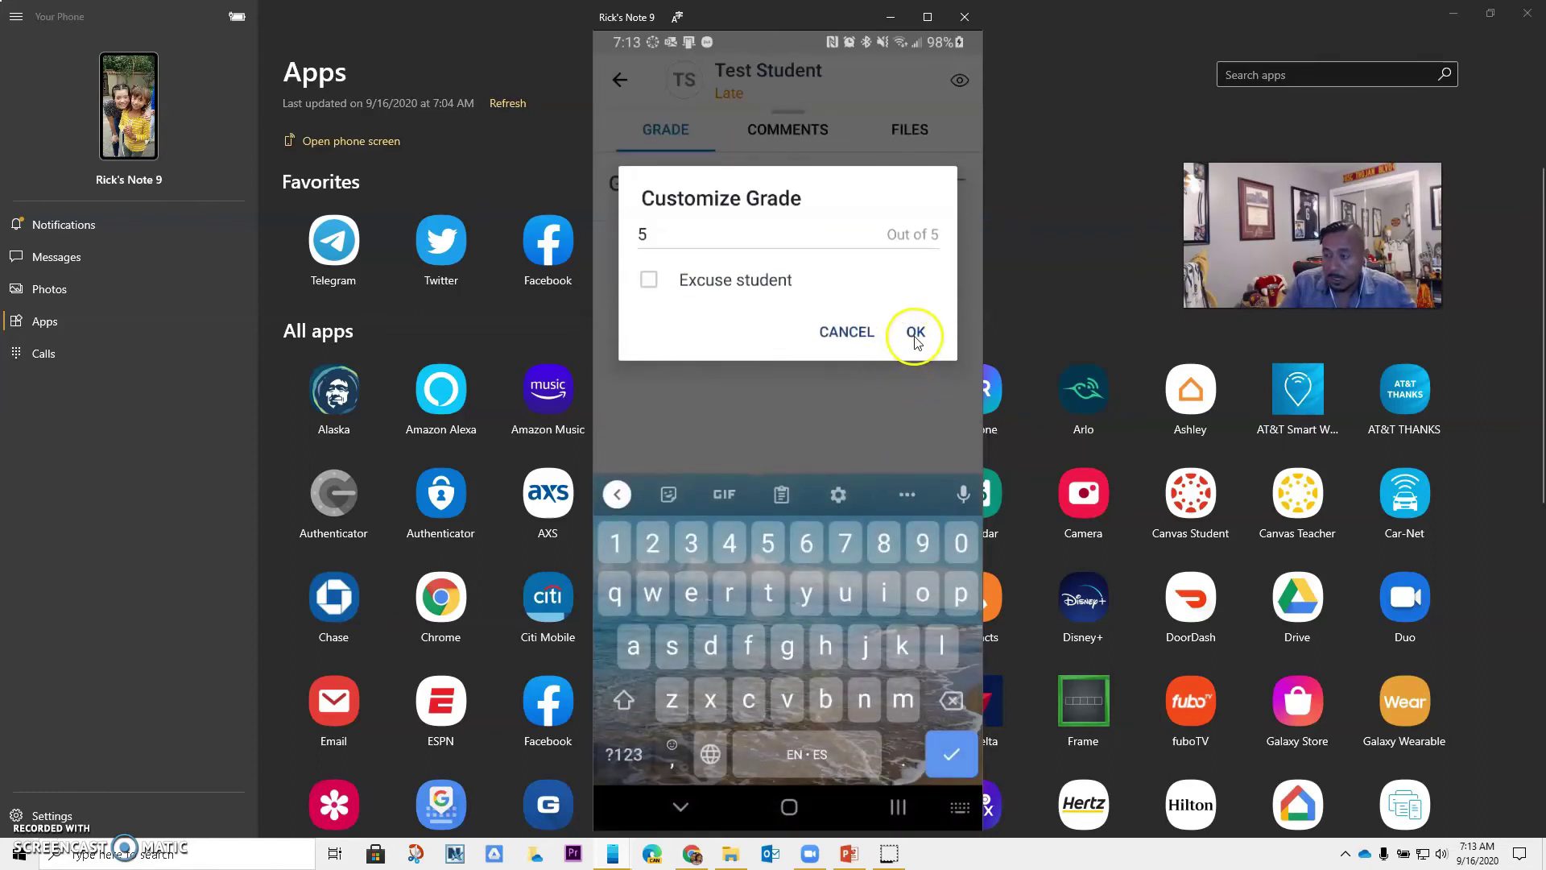
Check the submission's comments, dismiss the media comment options, and return to To Do
left_click(806, 451)
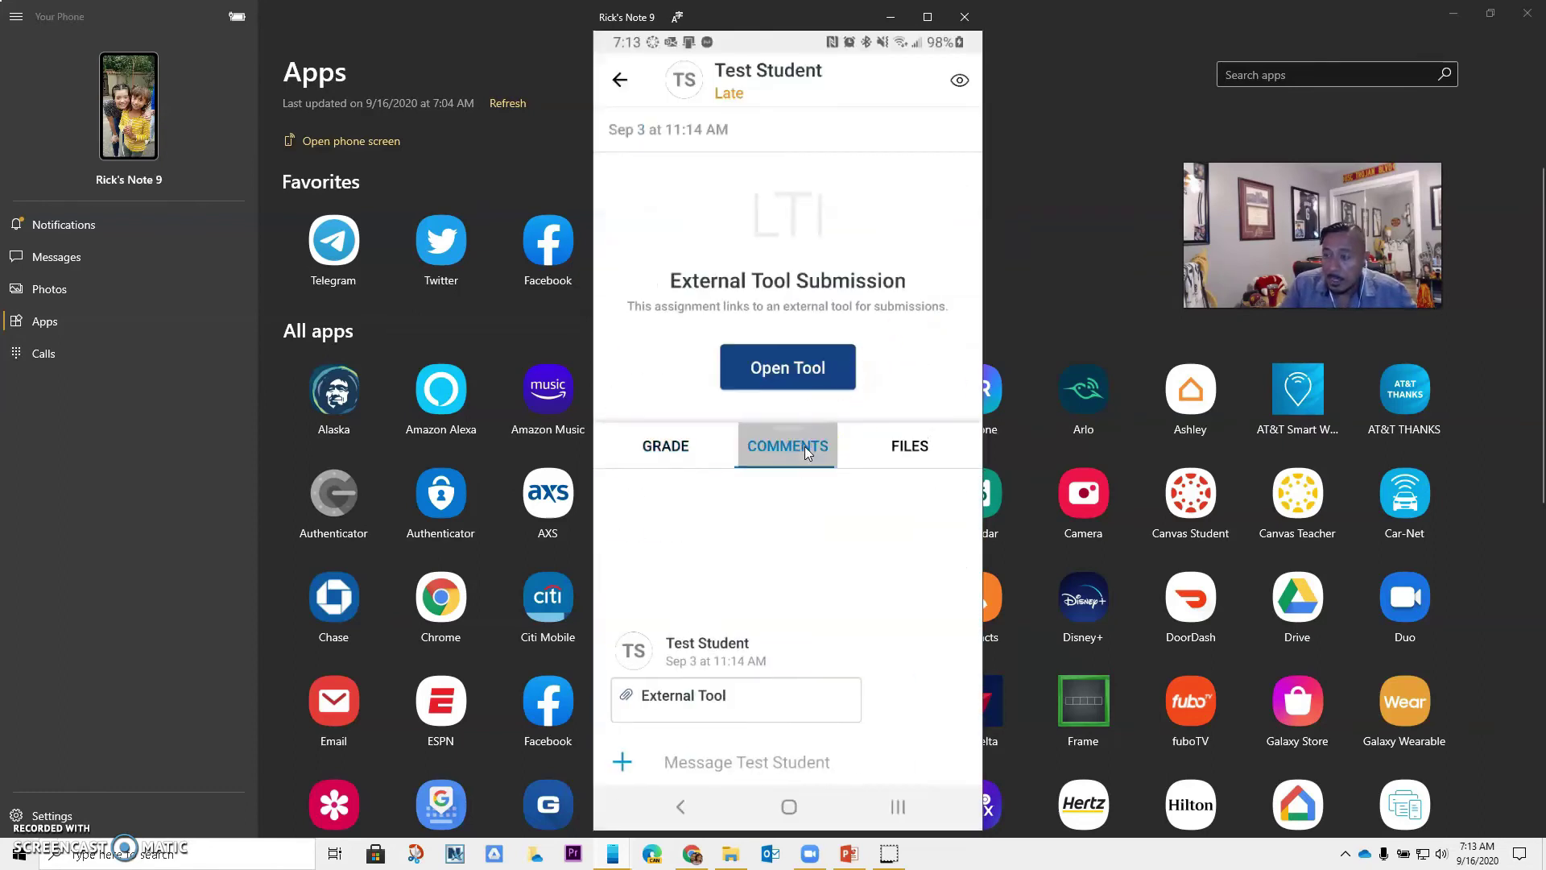
left_click(723, 764)
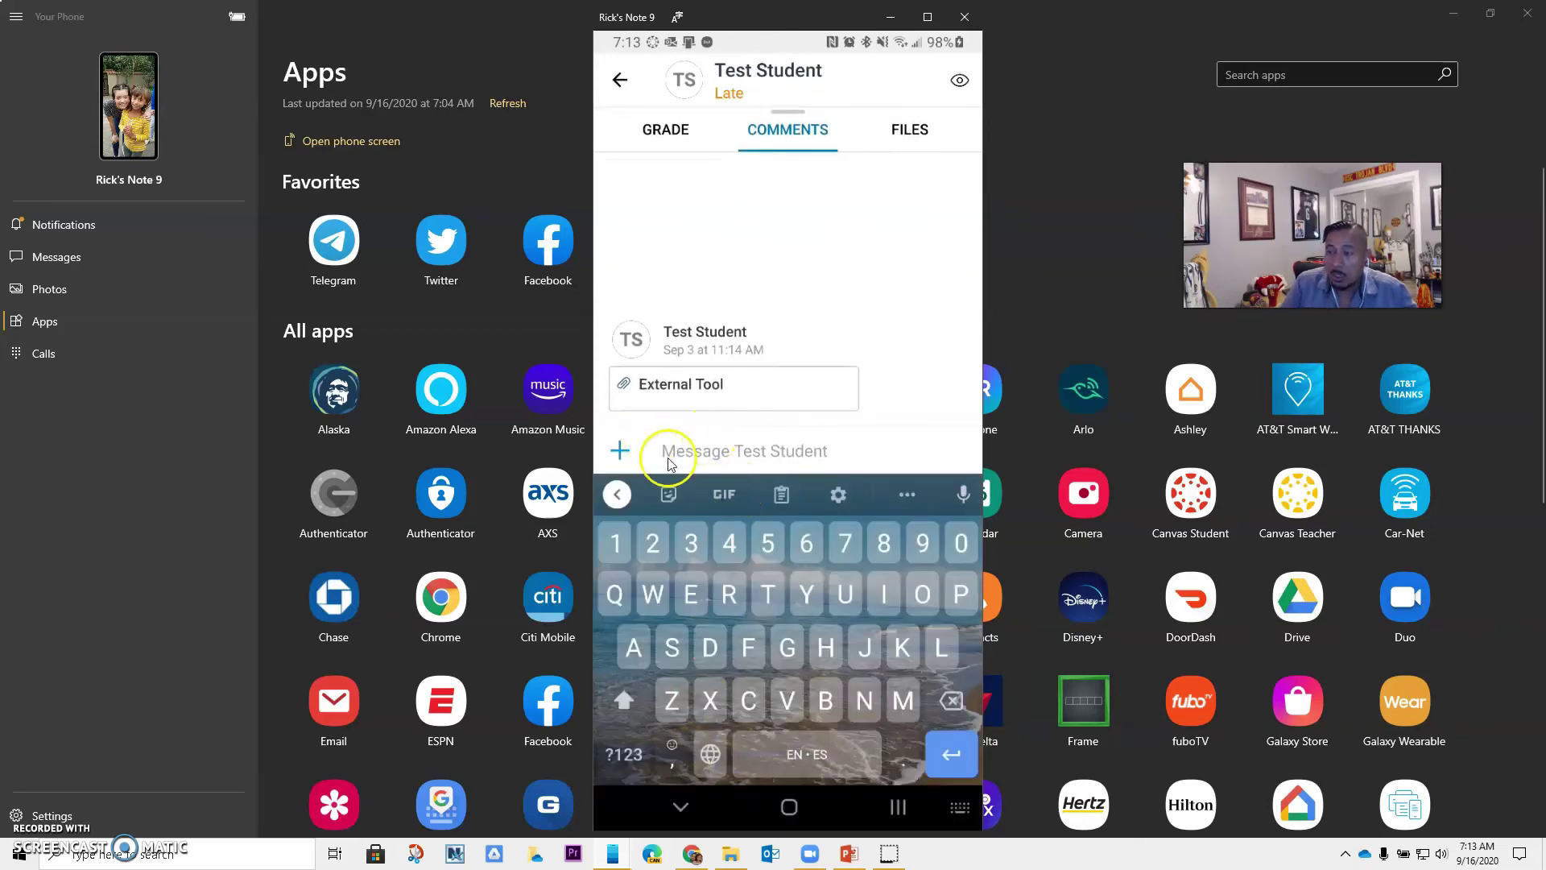
left_click(621, 452)
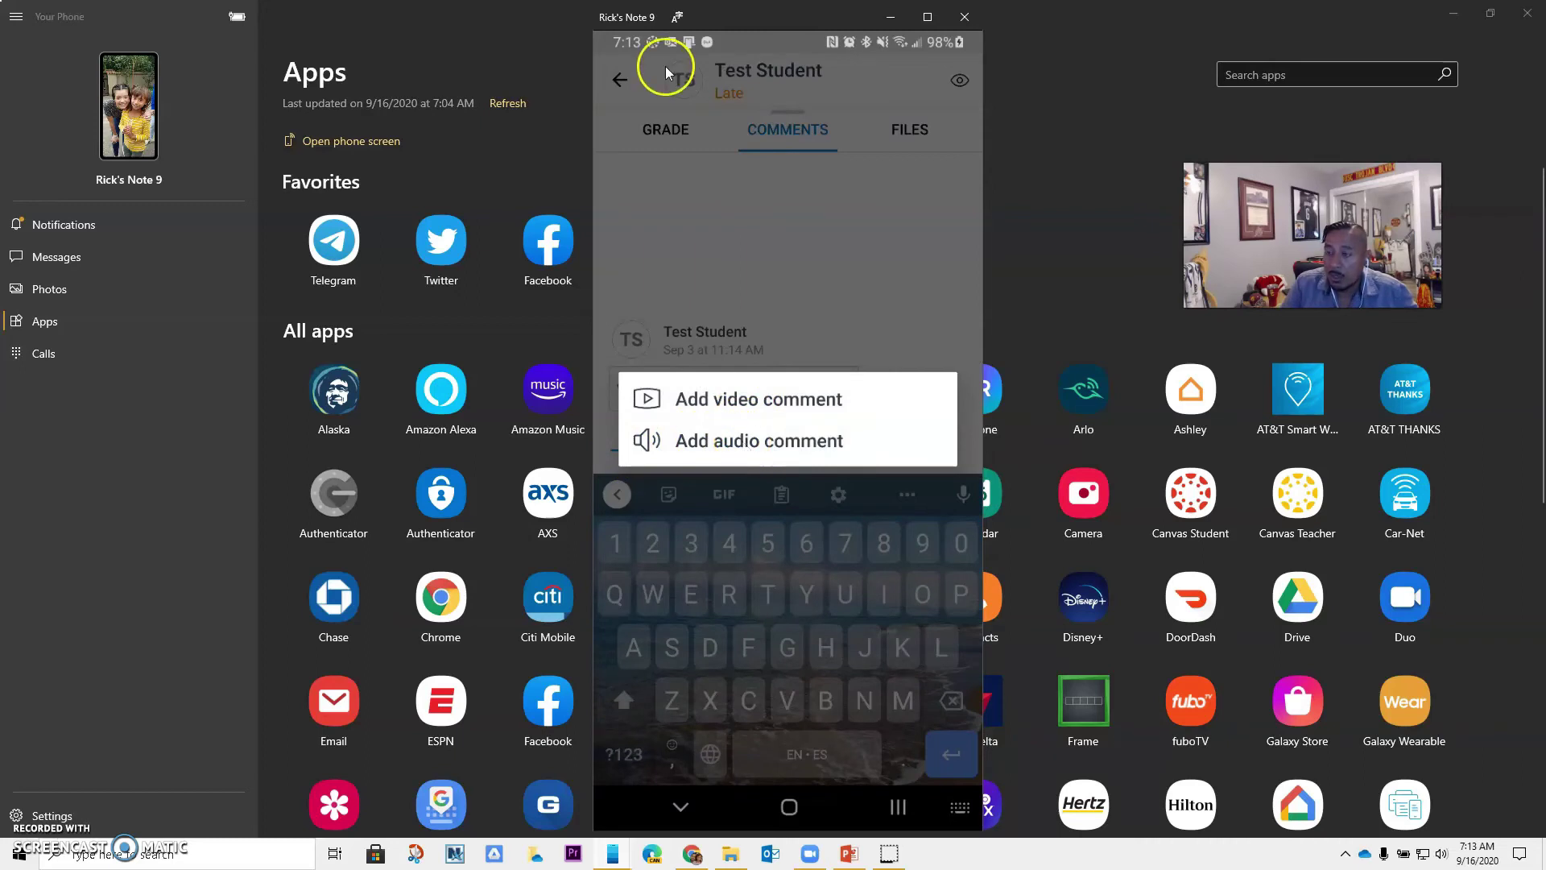
left_click(612, 77)
left_click(618, 78)
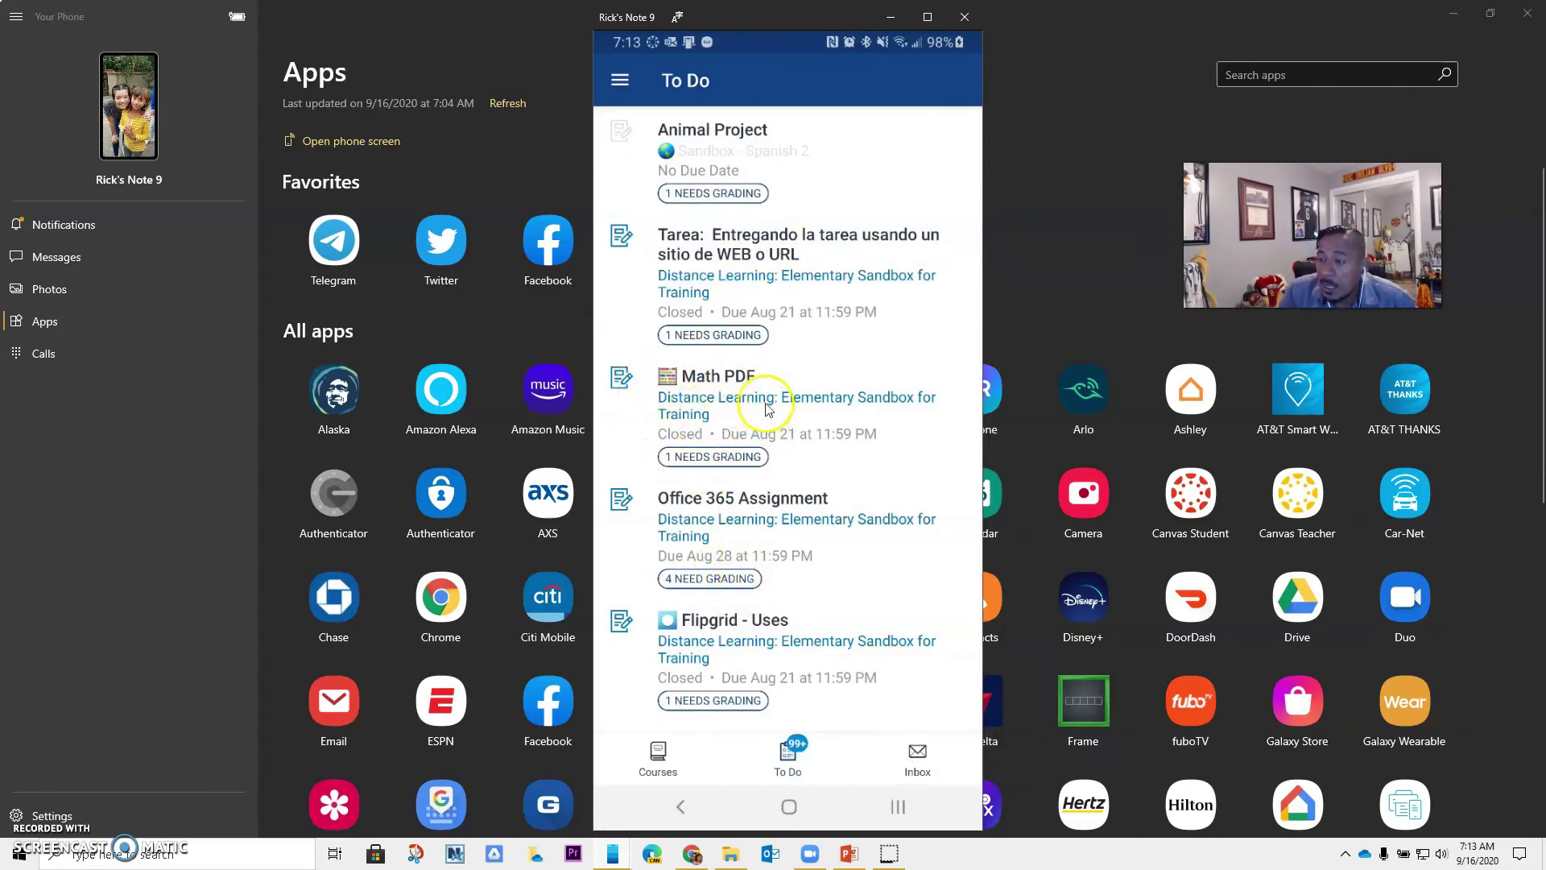
Open the 'Skip counting by 10's' Math PDF worksheet and view its comments, dismissing the media options
left_click(712, 465)
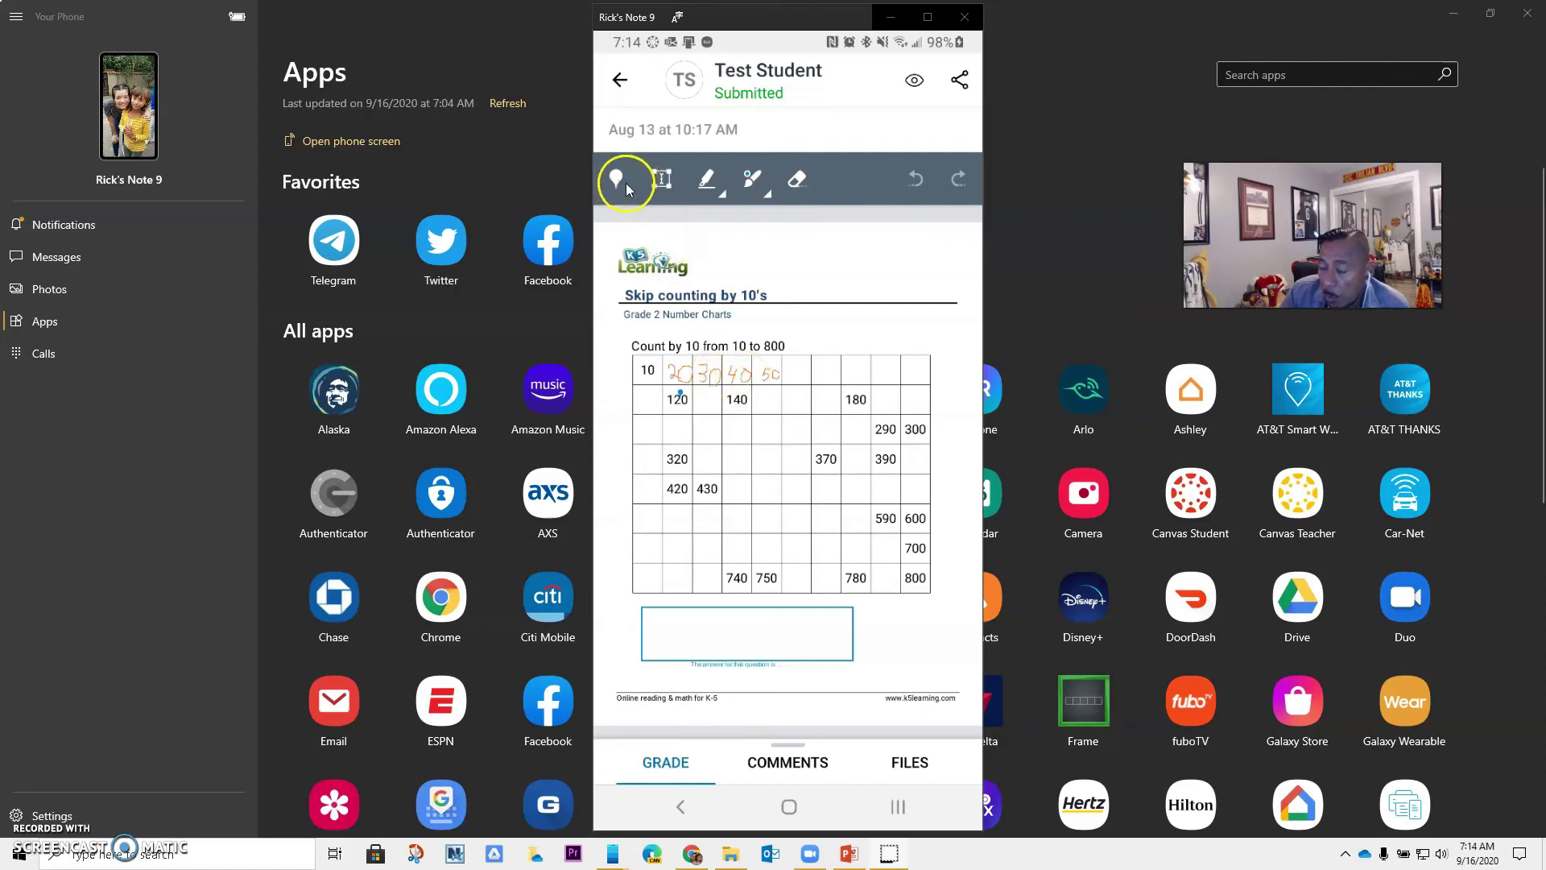
left_click(666, 765)
left_click(786, 447)
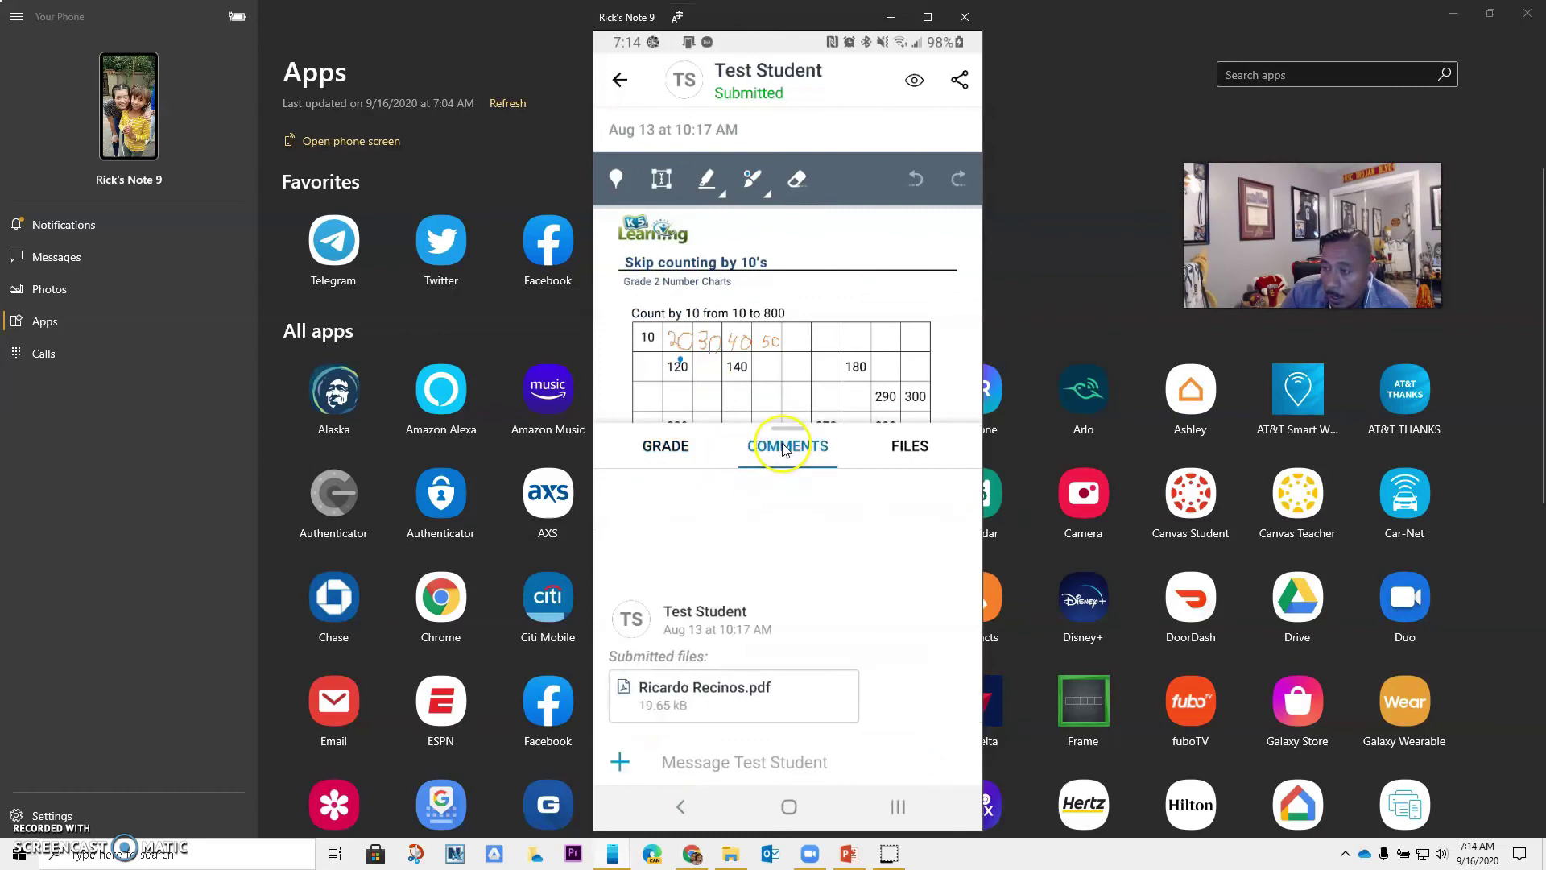
left_click(620, 762)
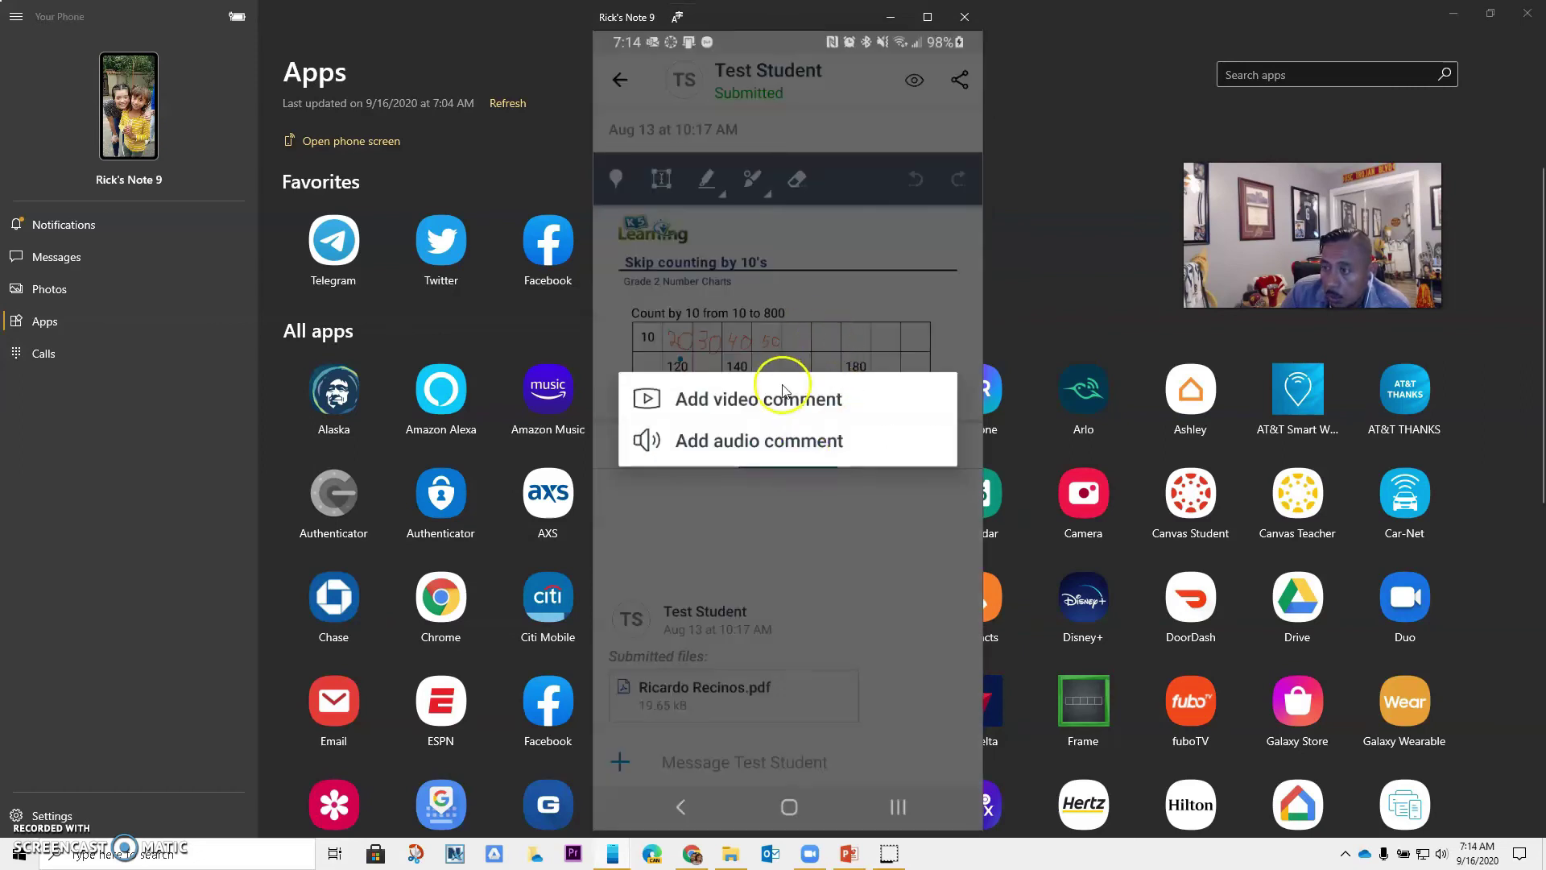
left_click(624, 82)
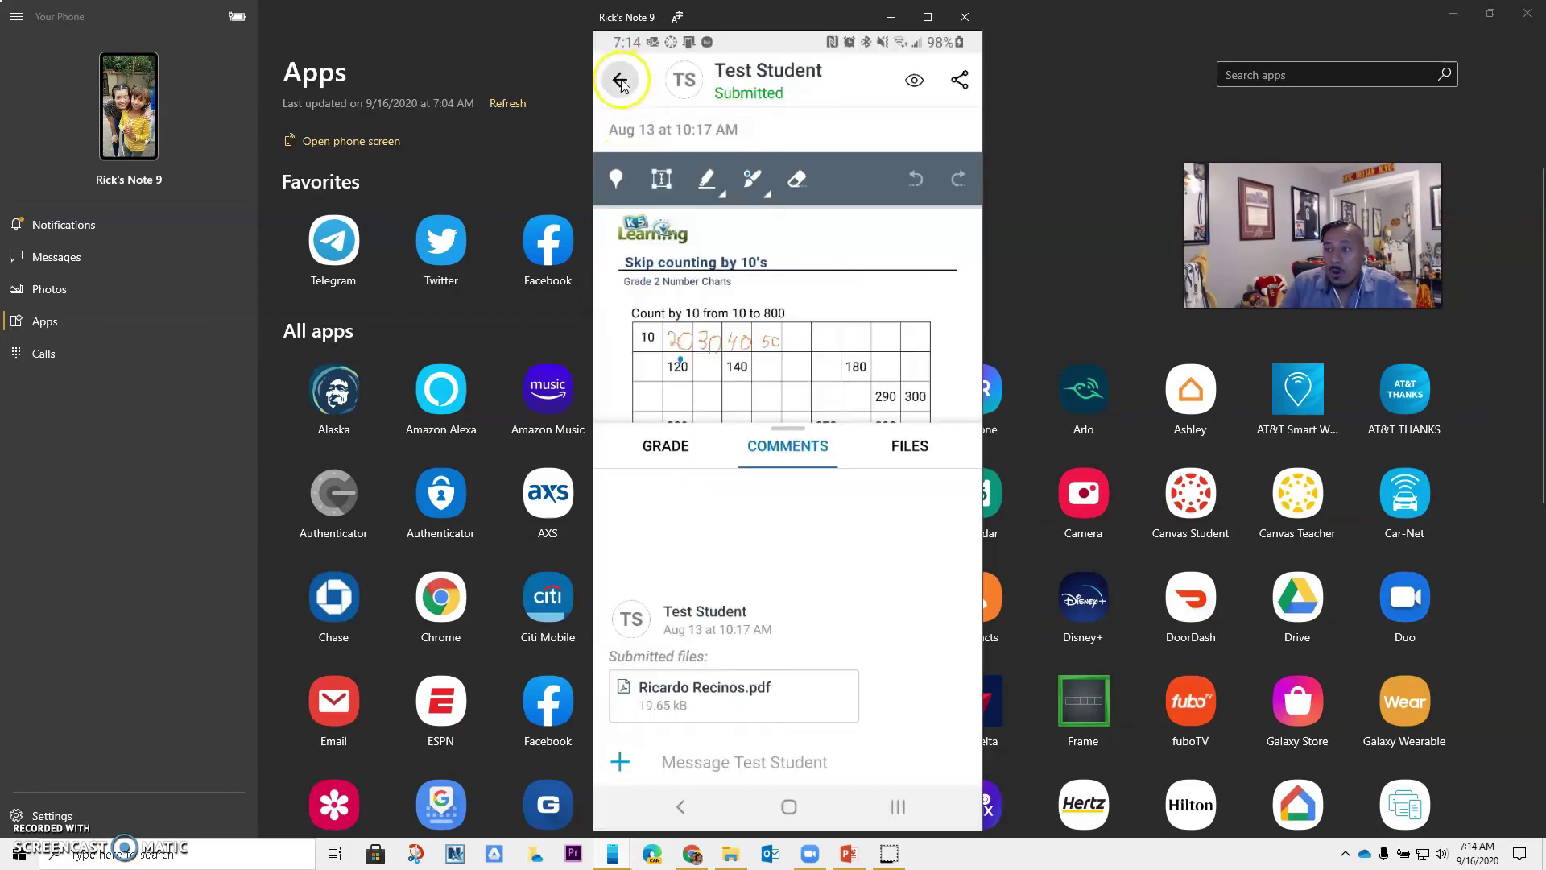
Return to the To Do list and scroll down to text entry and workbook pg. 17
left_click(621, 82)
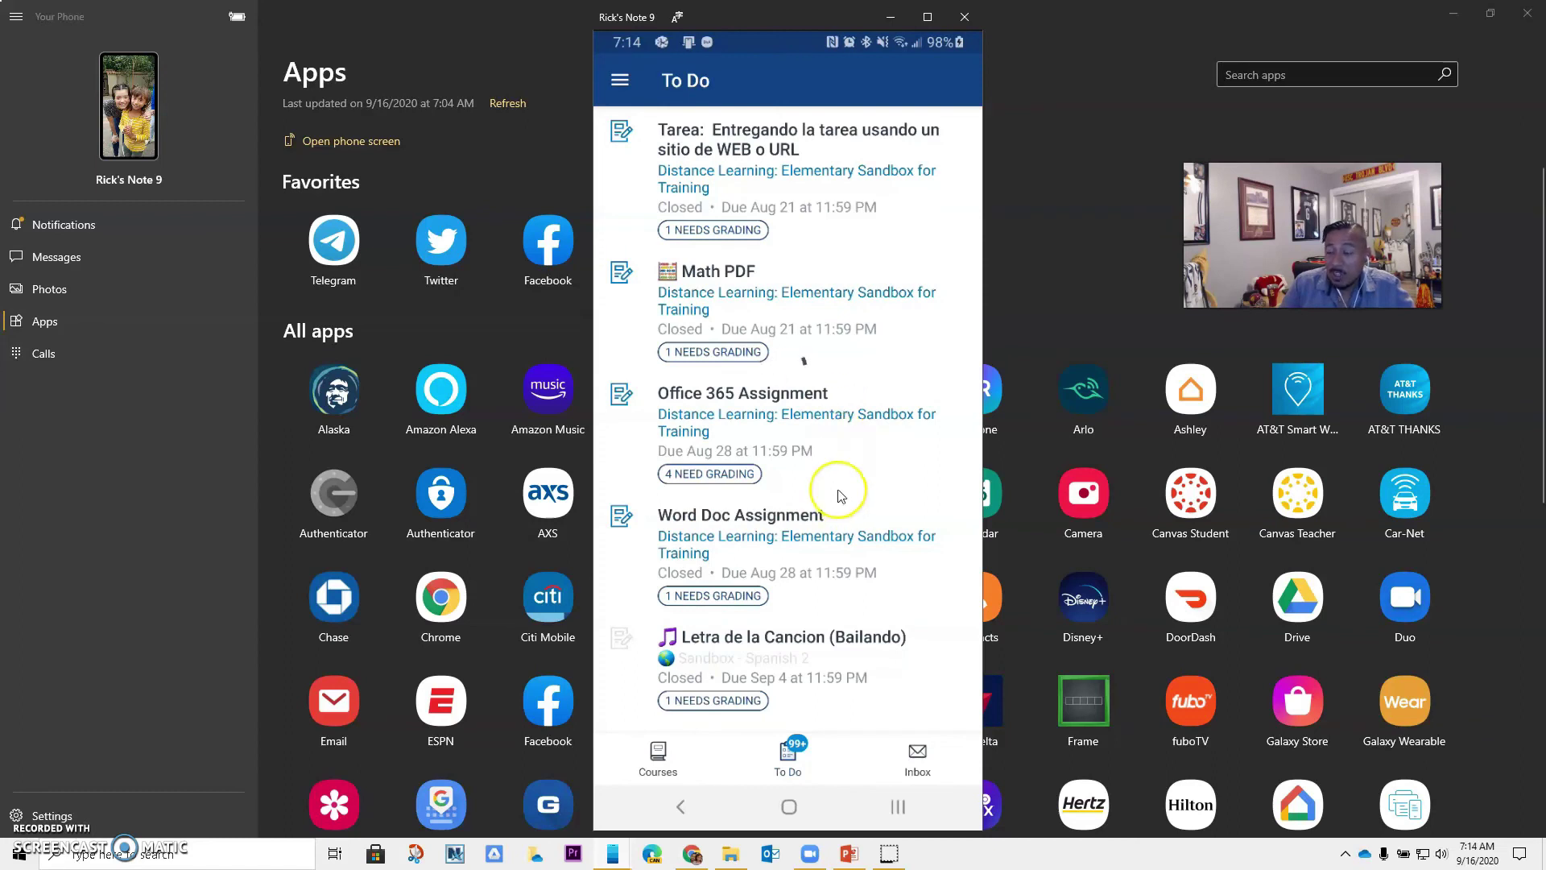
left_click_drag(837, 493, 765, 259)
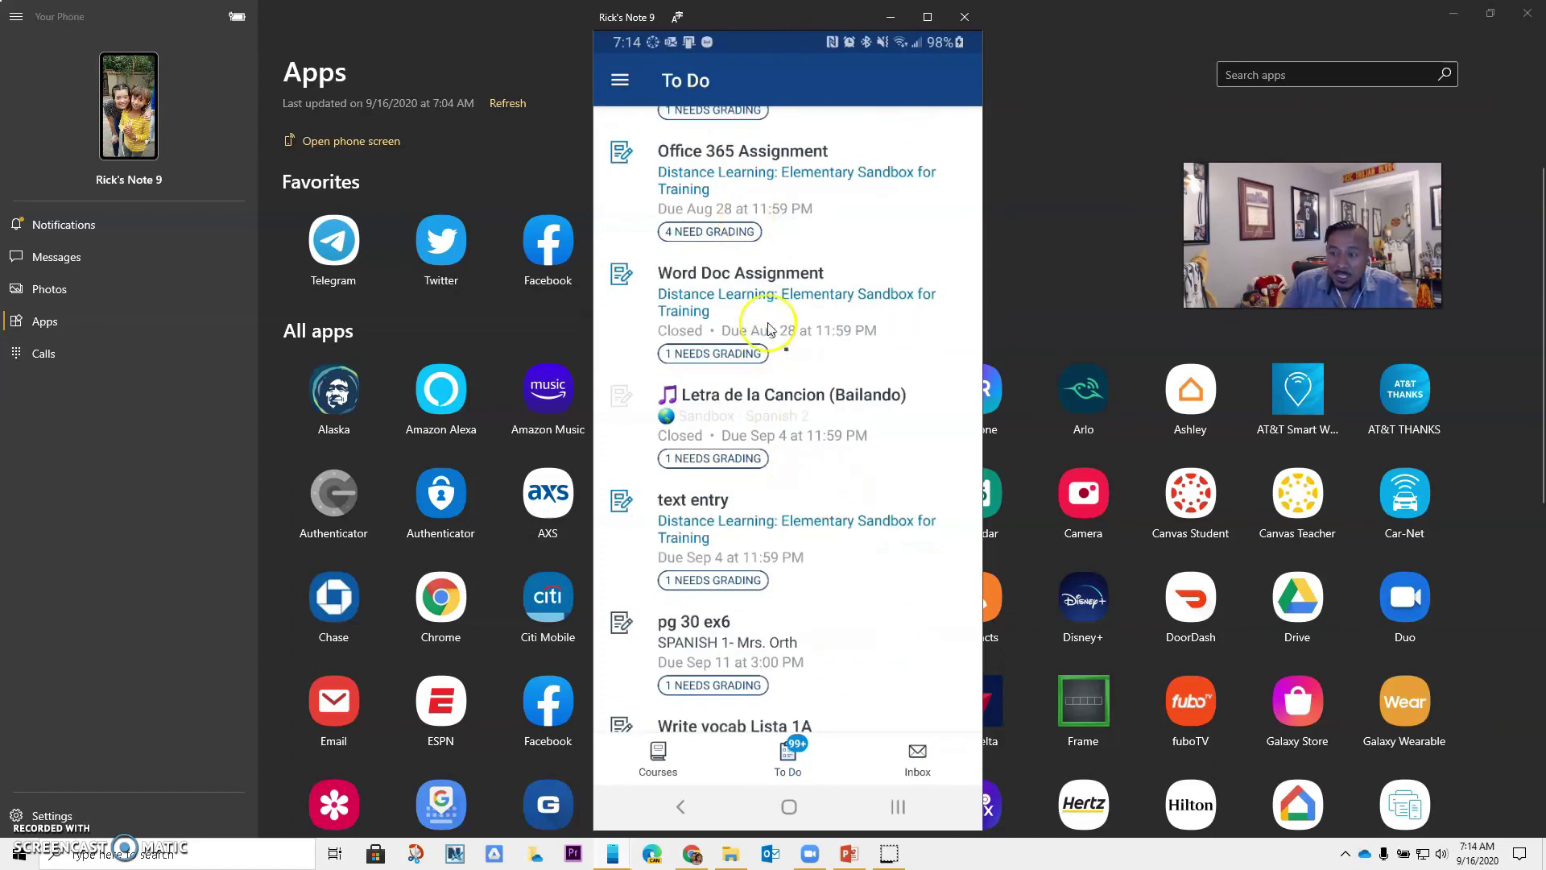
scroll(769, 451, "down", 5)
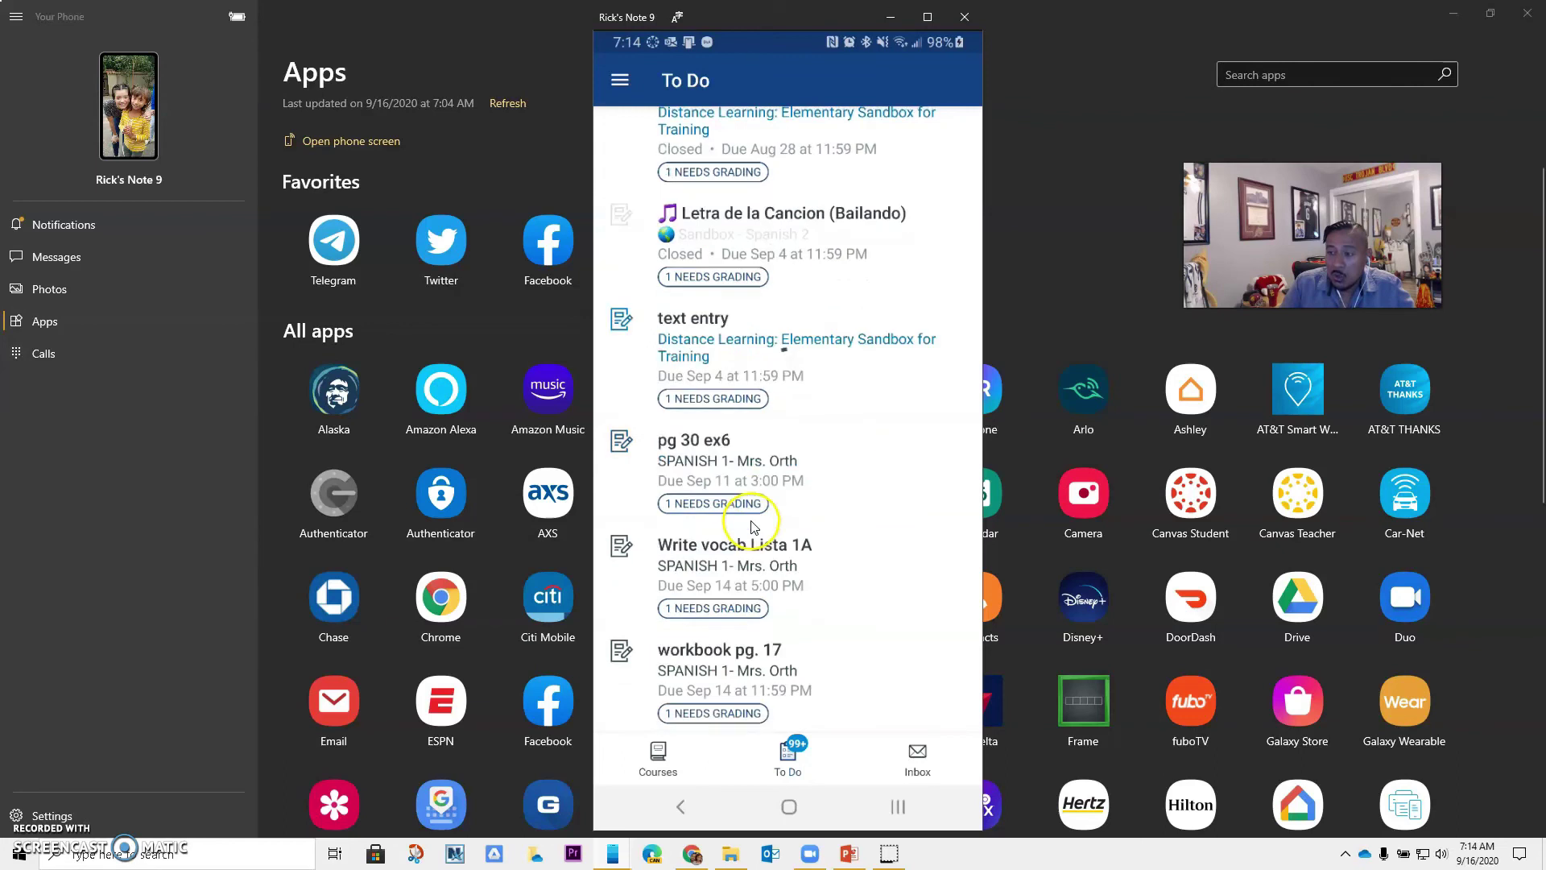